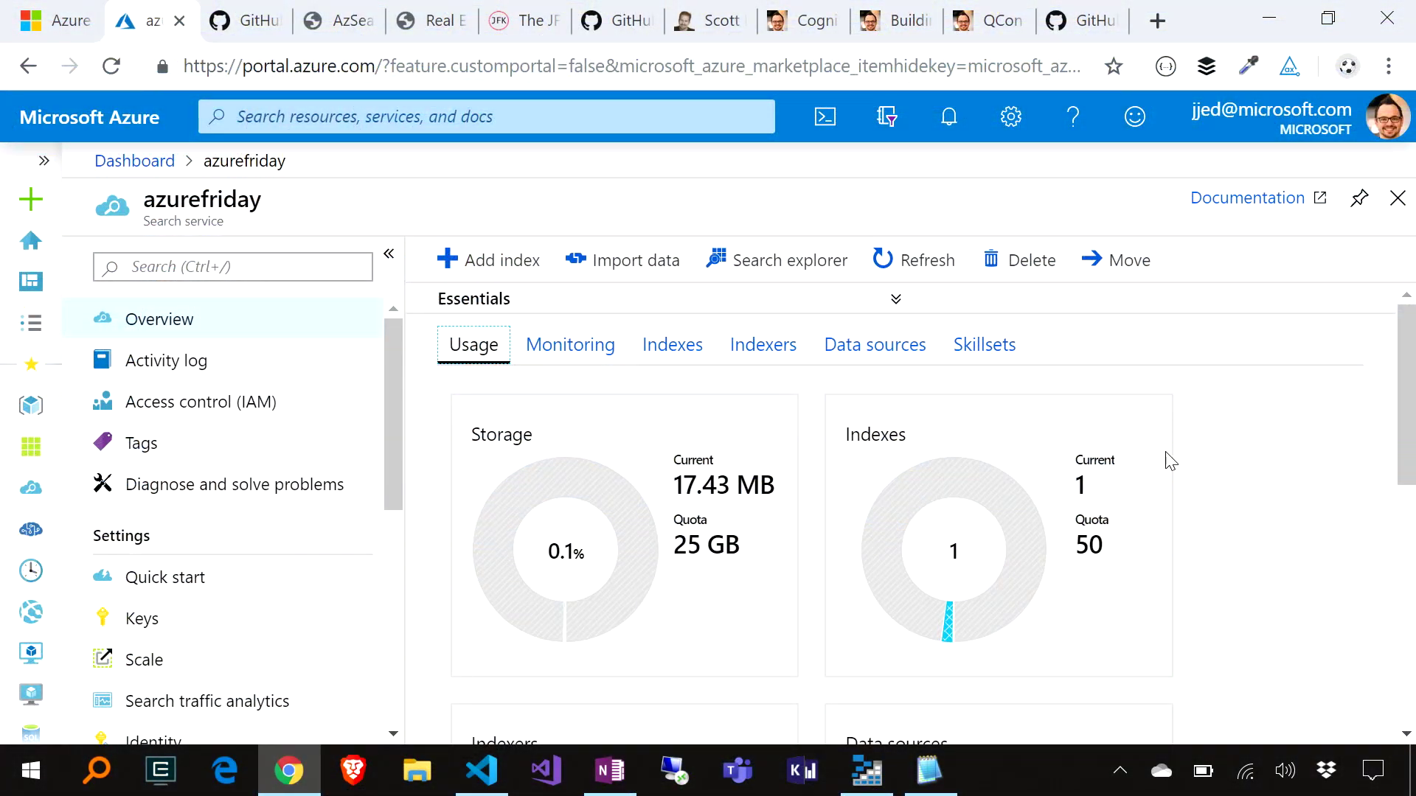
# Start a realestate-us-sample import, skip to the target index fields, then close the wizard.
pyautogui.click(638, 271)
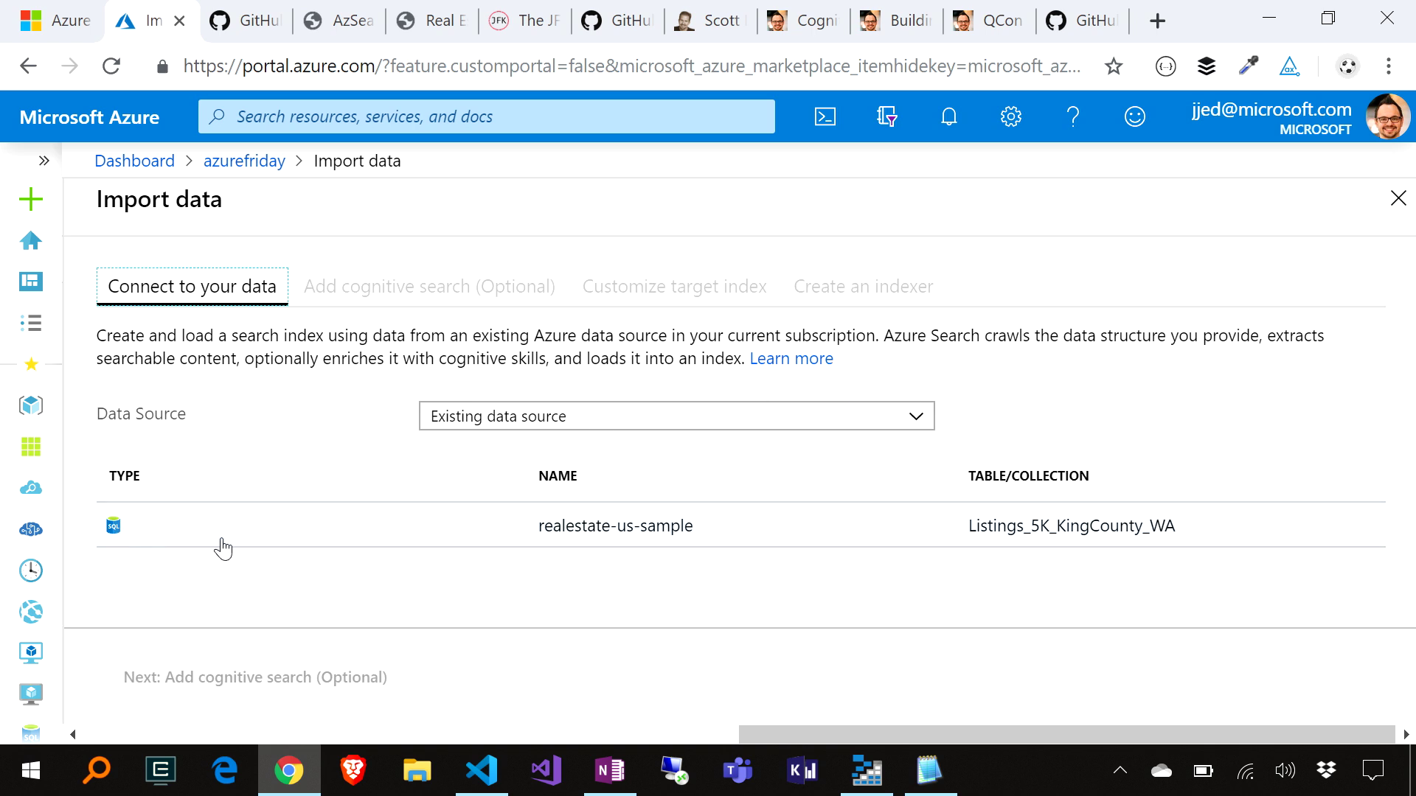
pyautogui.click(283, 543)
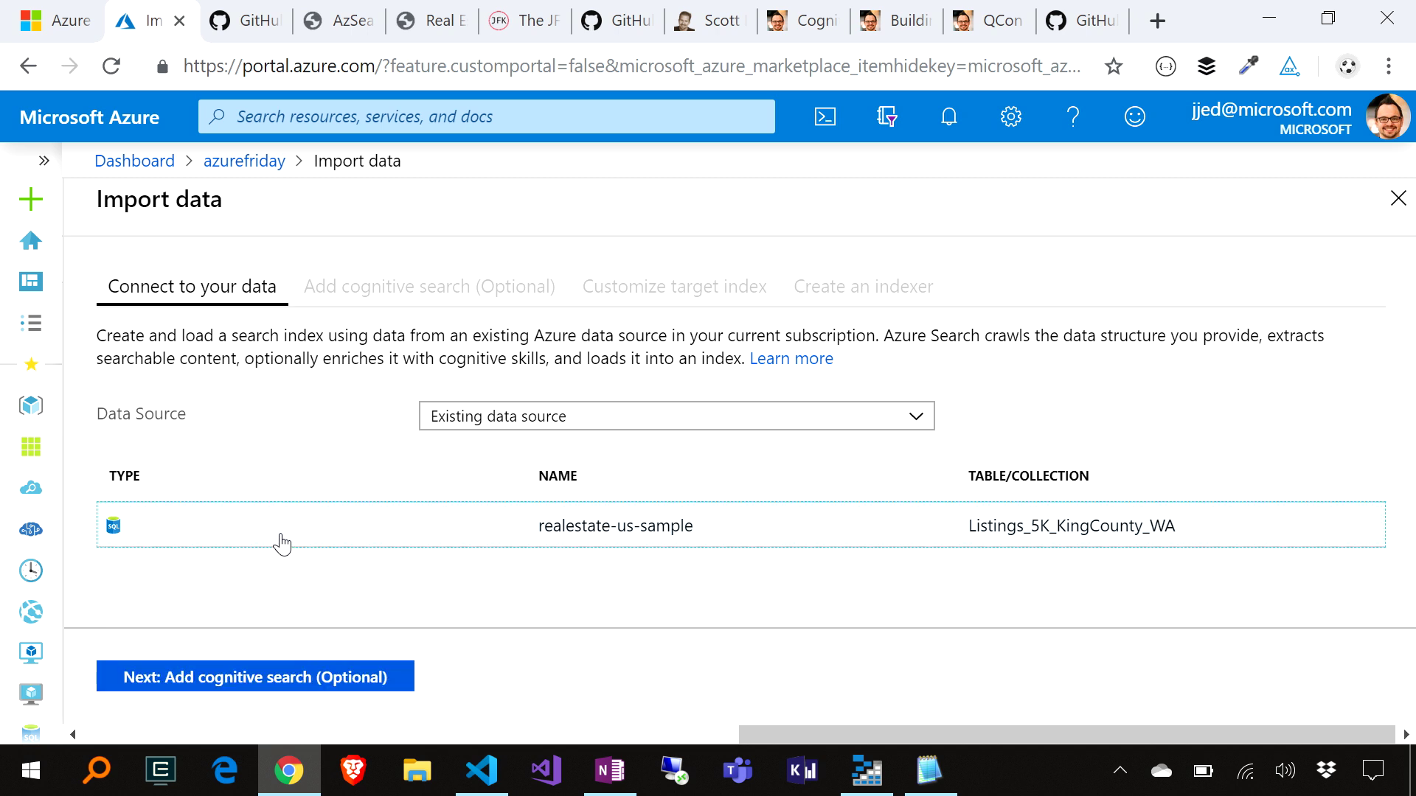
pyautogui.click(254, 682)
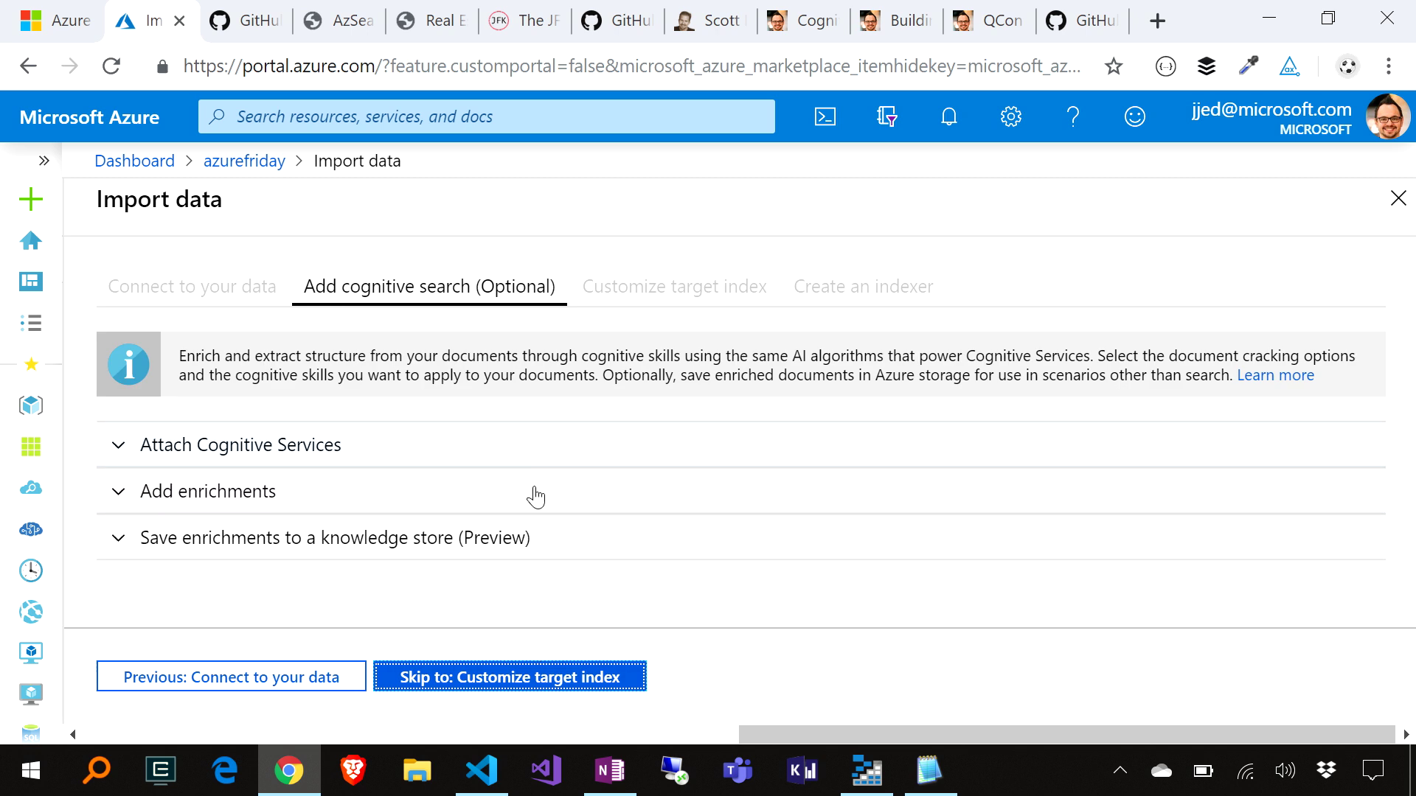
pyautogui.click(508, 670)
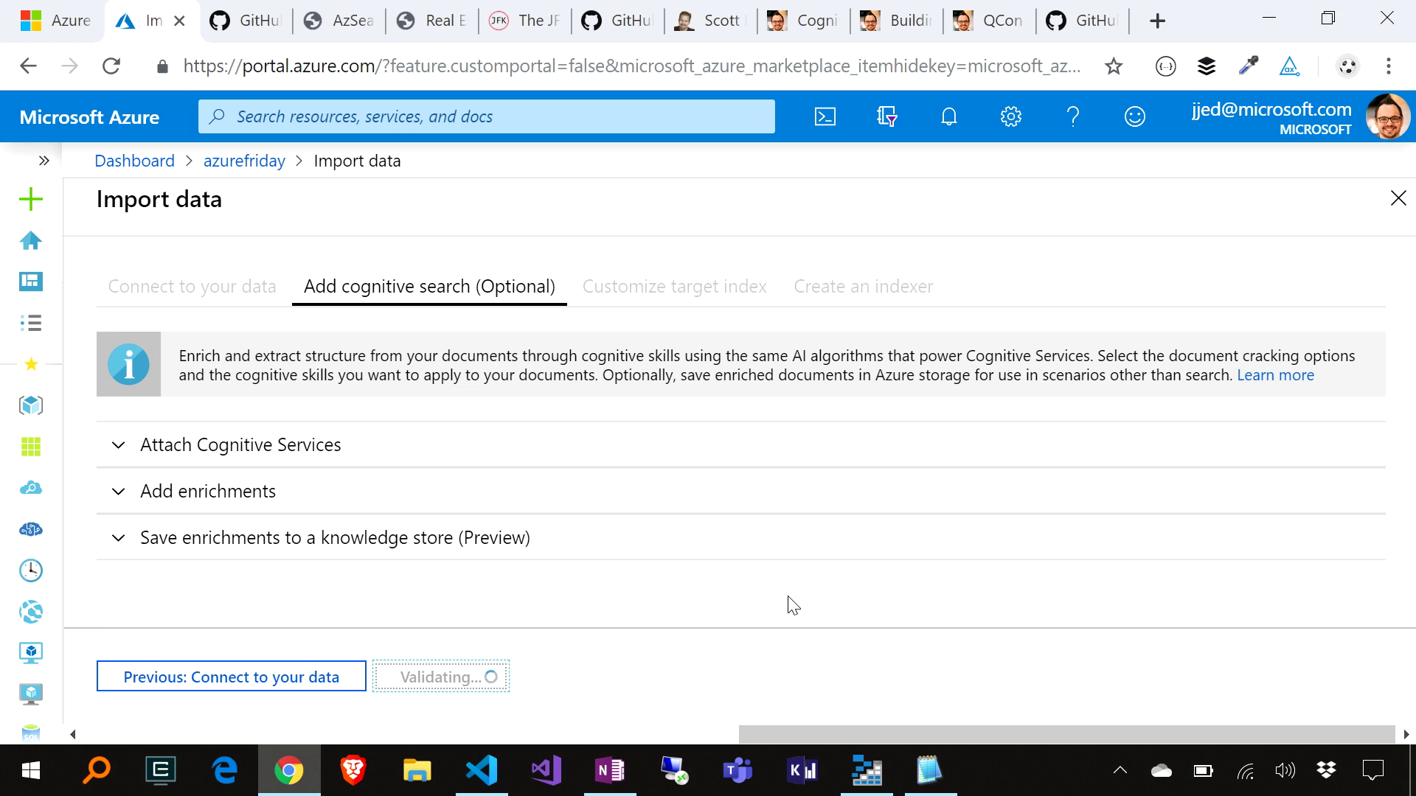
pyautogui.scroll(-2, 954, 435)
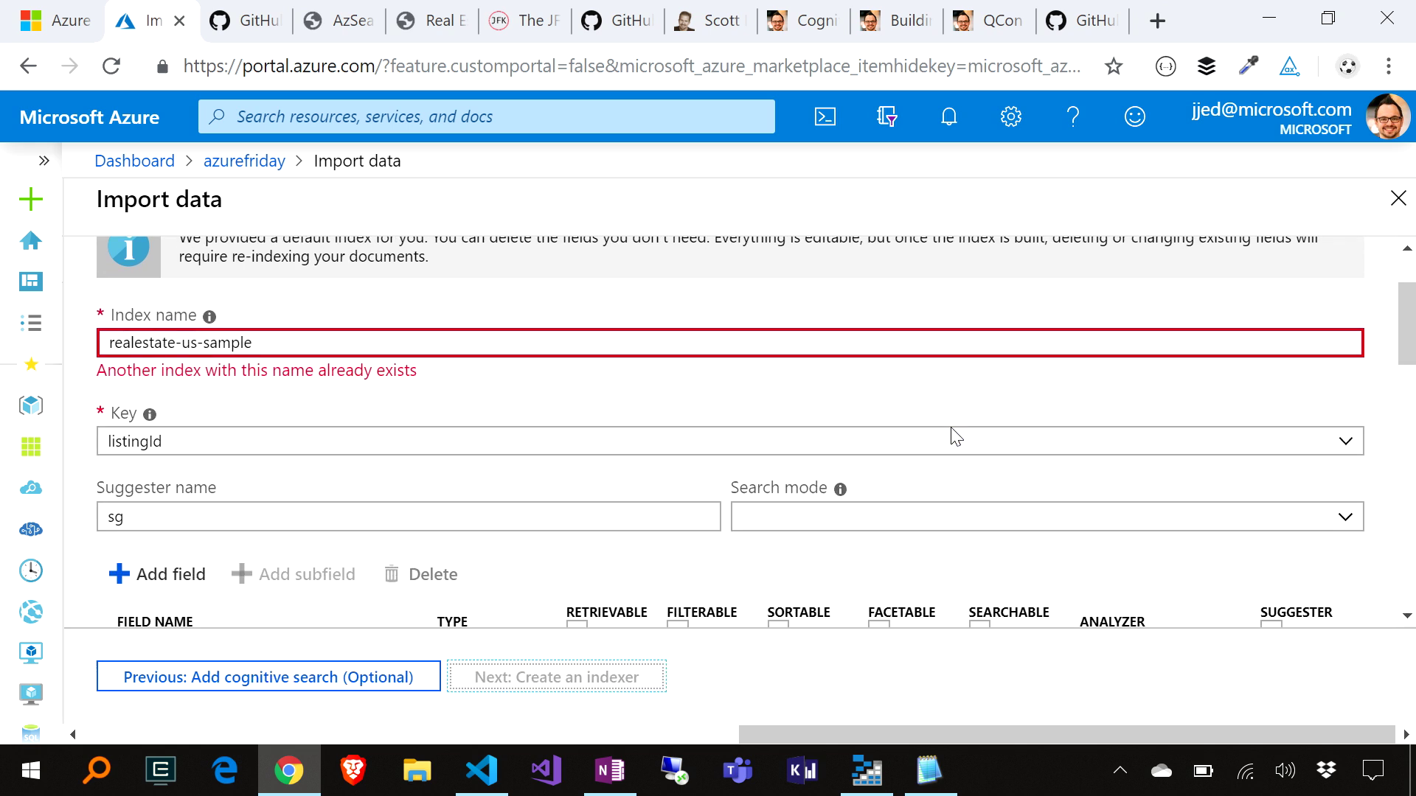
pyautogui.scroll(-2, 953, 435)
pyautogui.scroll(-1, 954, 434)
pyautogui.scroll(-1, 954, 434)
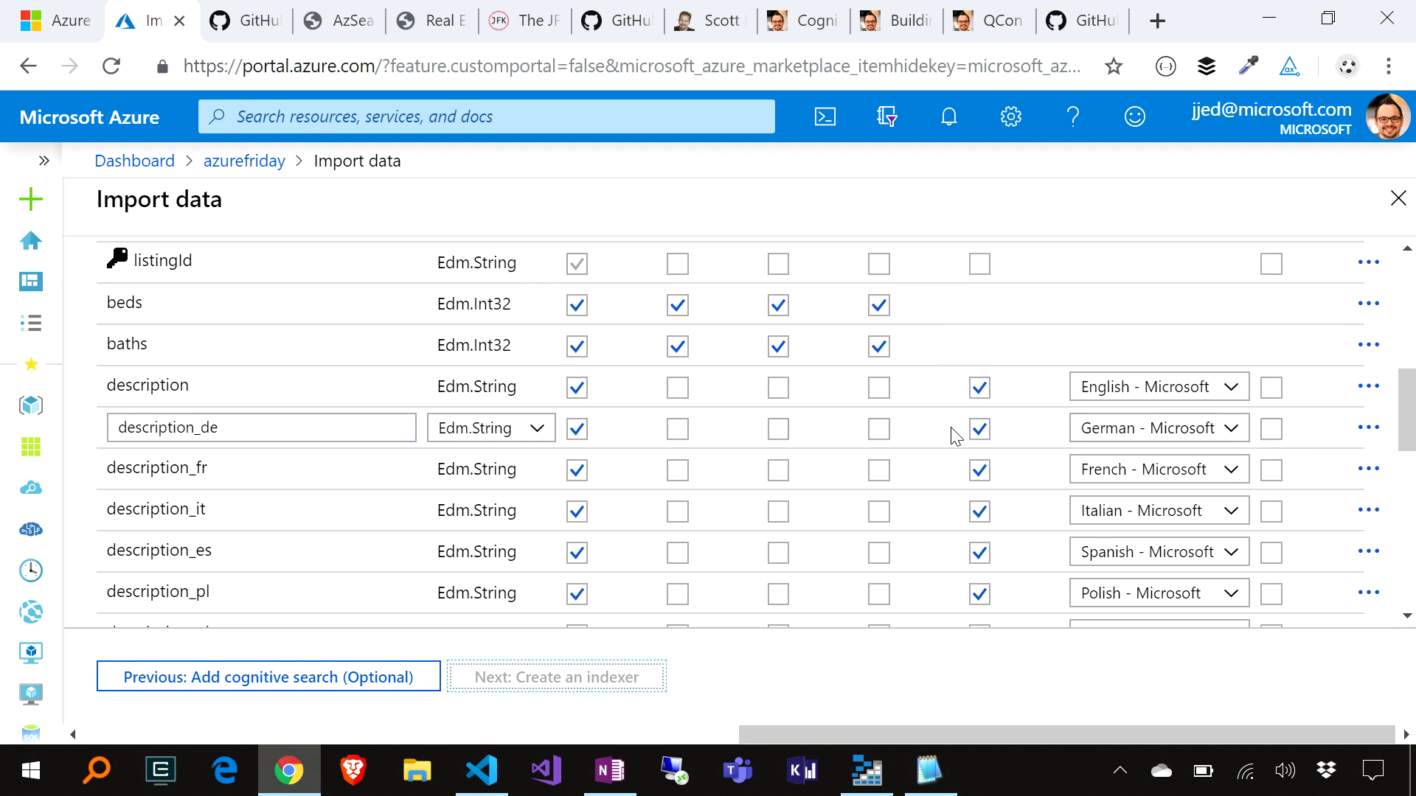
pyautogui.scroll(-1, 952, 434)
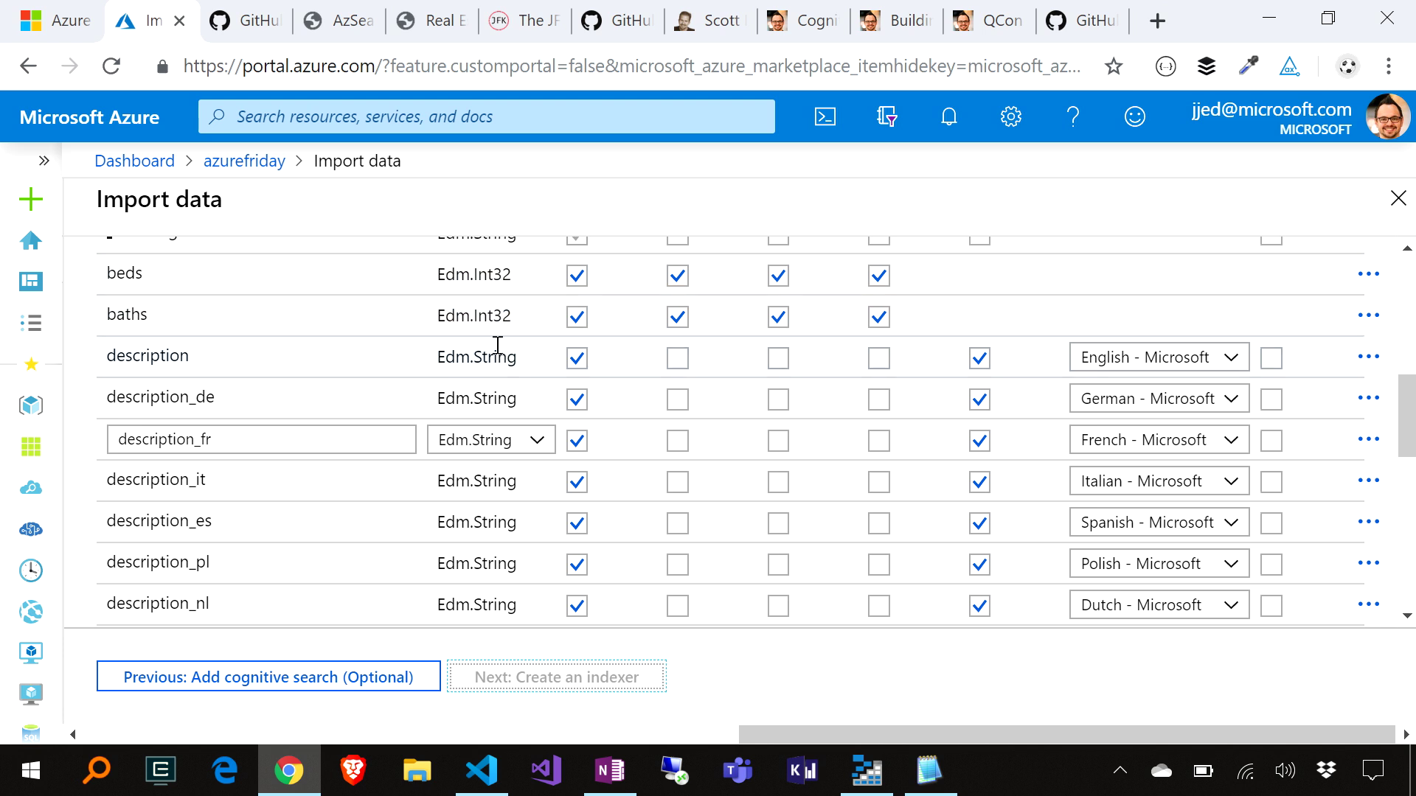
pyautogui.scroll(-1, 498, 345)
pyautogui.scroll(-1, 499, 352)
pyautogui.scroll(-1, 531, 498)
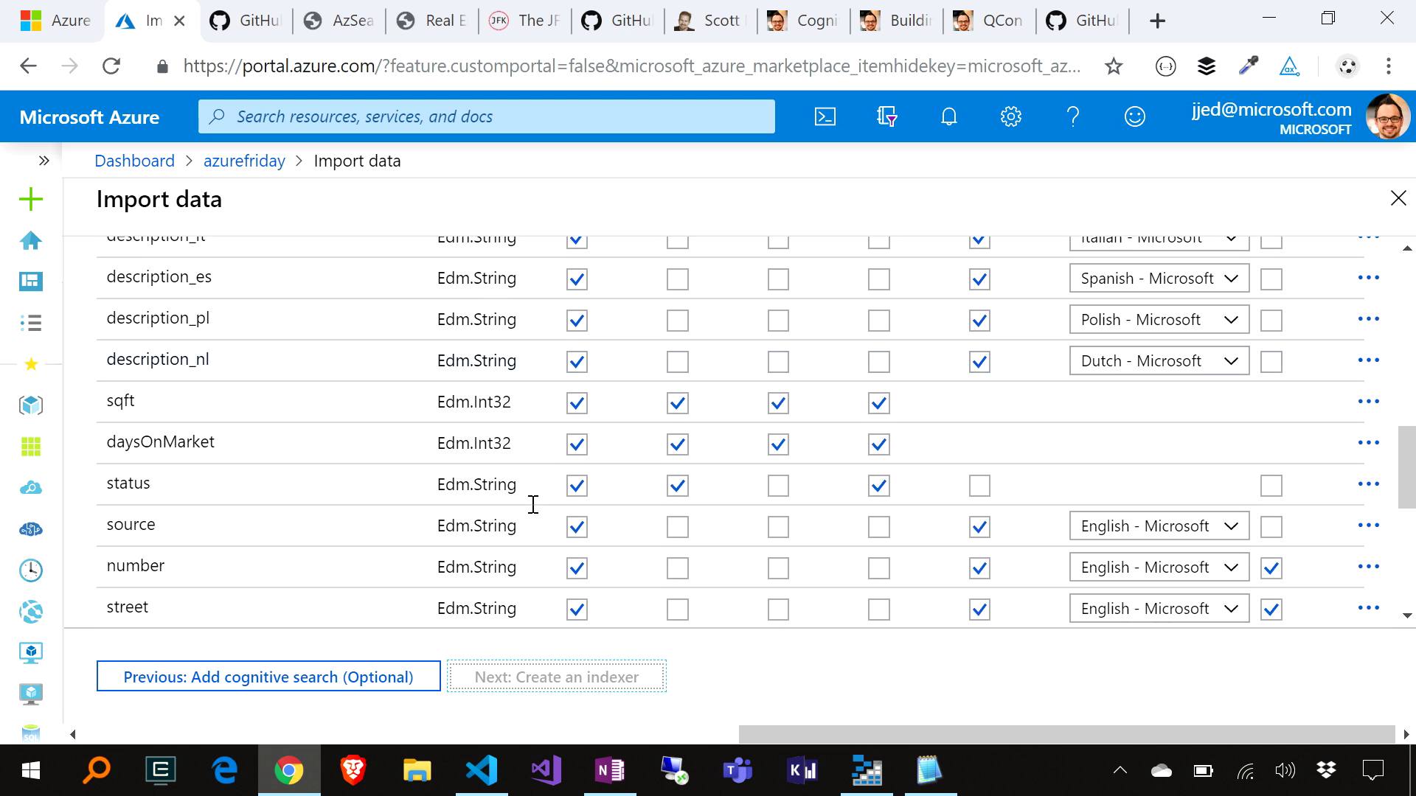
pyautogui.scroll(-1, 531, 515)
pyautogui.scroll(-2, 532, 513)
pyautogui.scroll(-2, 531, 511)
pyautogui.scroll(3, 531, 512)
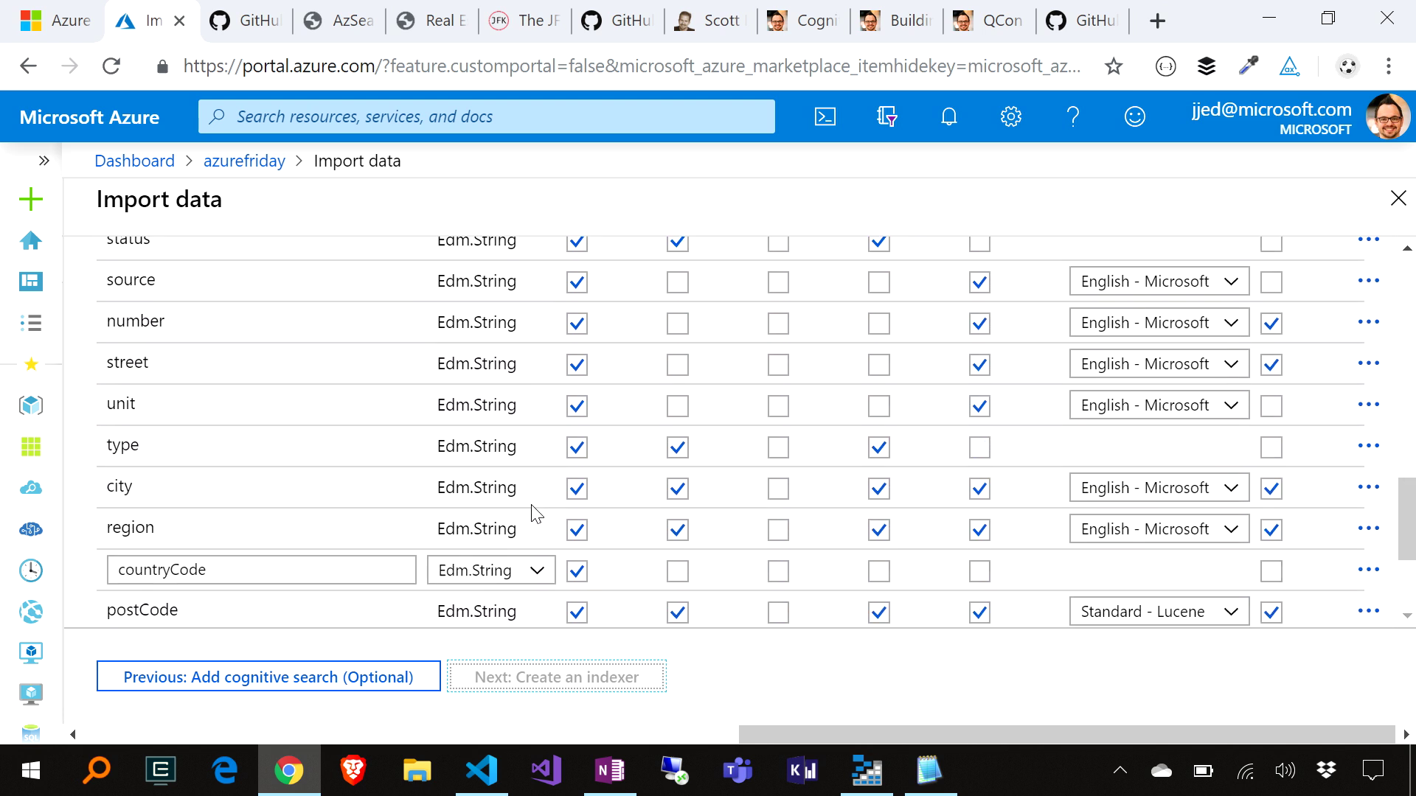
pyautogui.scroll(3, 531, 512)
pyautogui.scroll(5, 532, 512)
pyautogui.scroll(1, 532, 513)
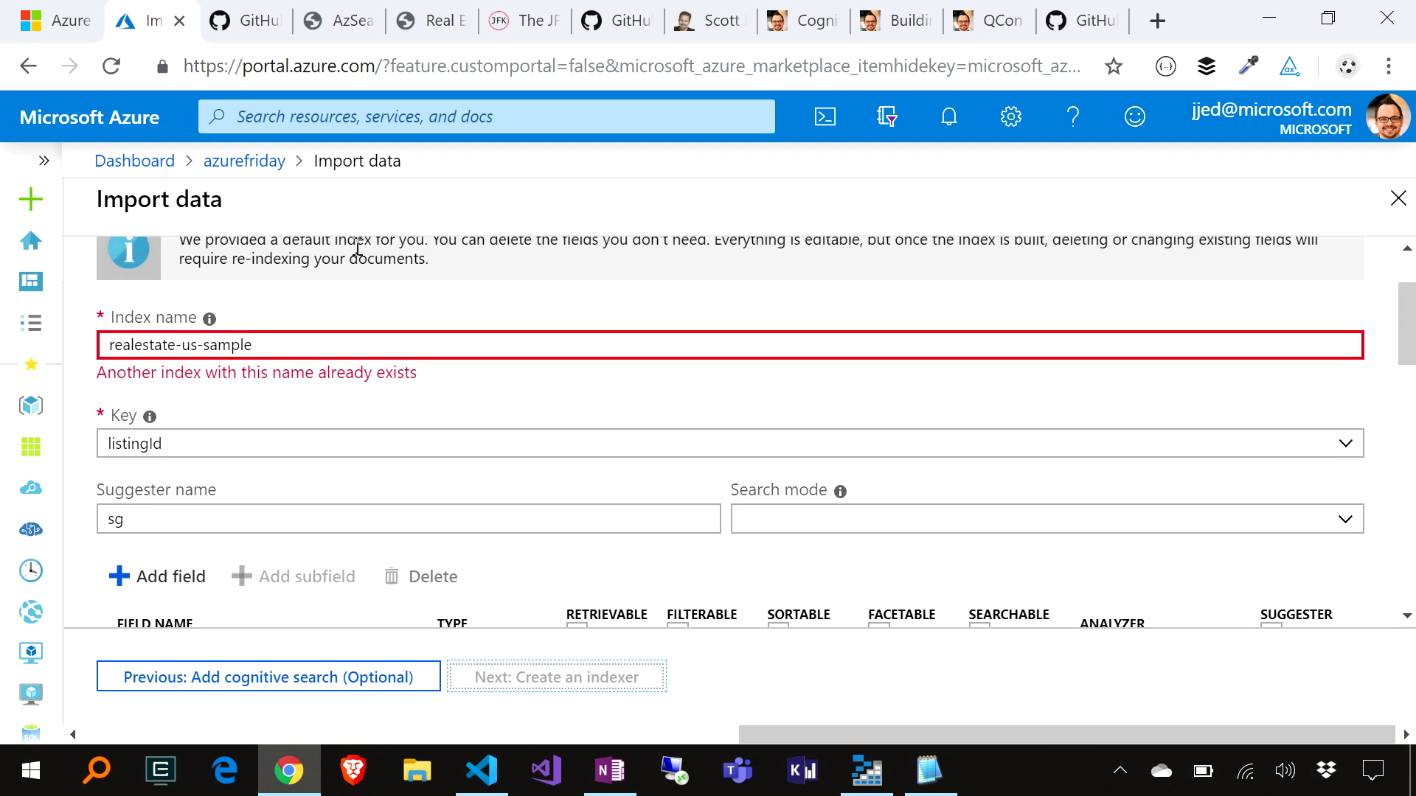
pyautogui.scroll(1, 804, 317)
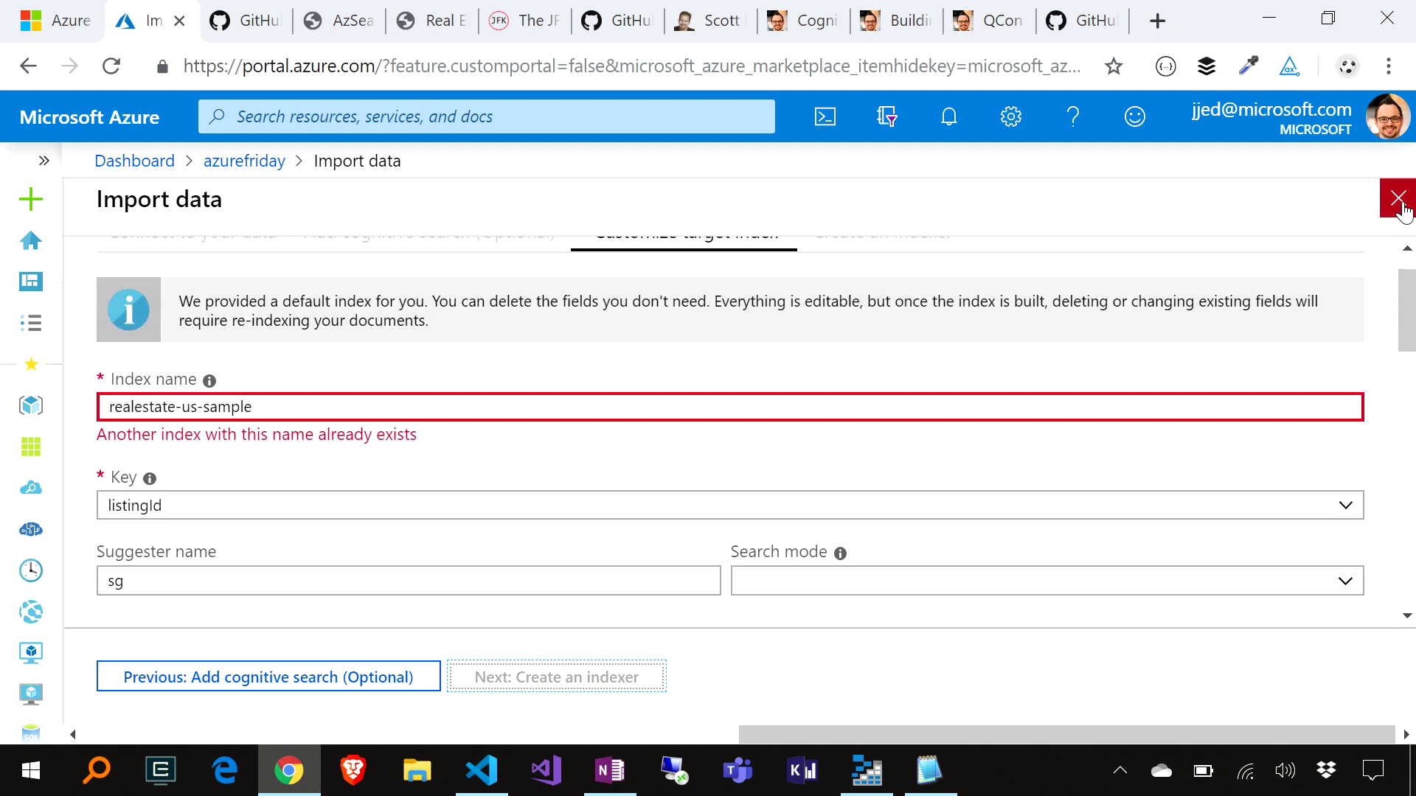
pyautogui.click(1399, 202)
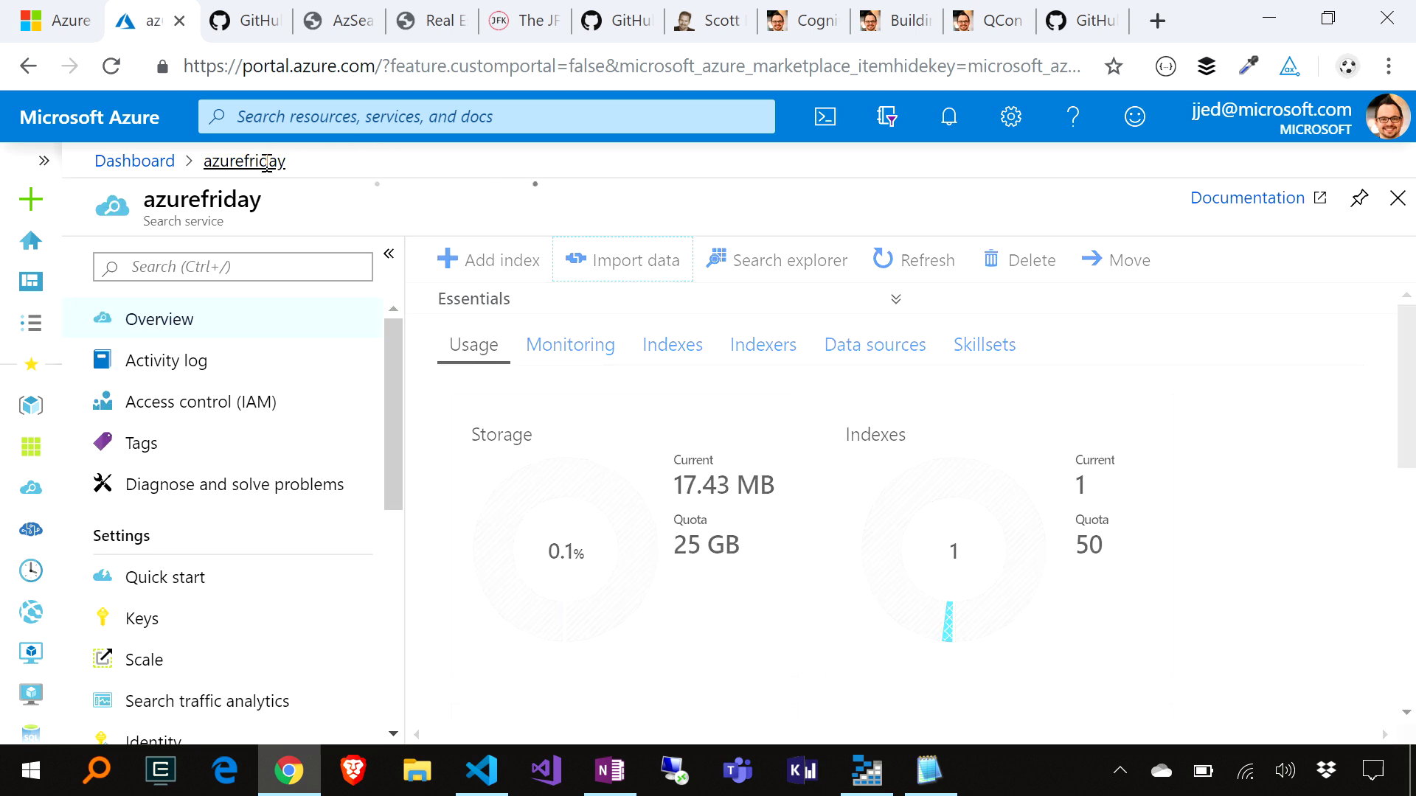
# Run a 'medina' query on the realestate-us-sample index and scroll the JSON listings.
pyautogui.click(677, 345)
pyautogui.click(672, 449)
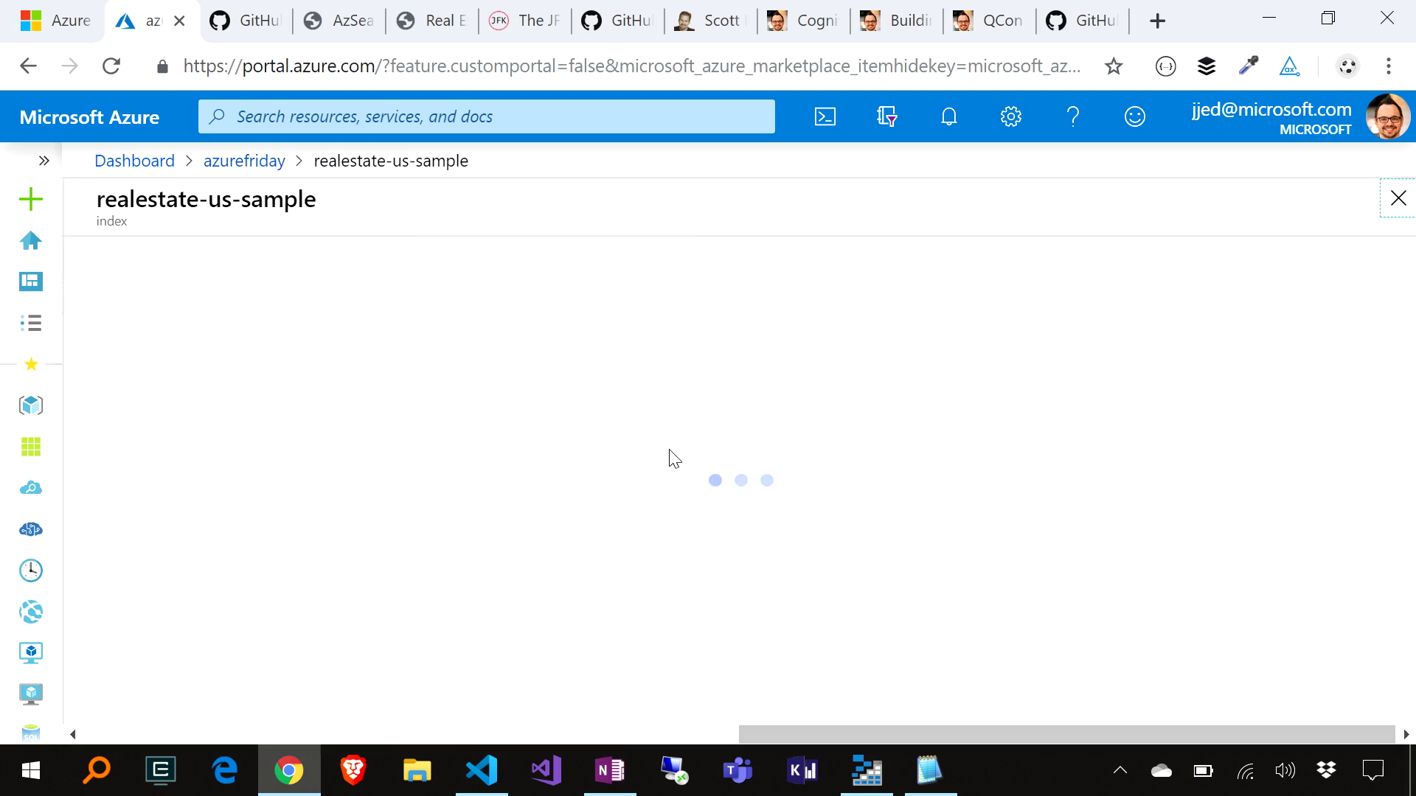
pyautogui.click(514, 470)
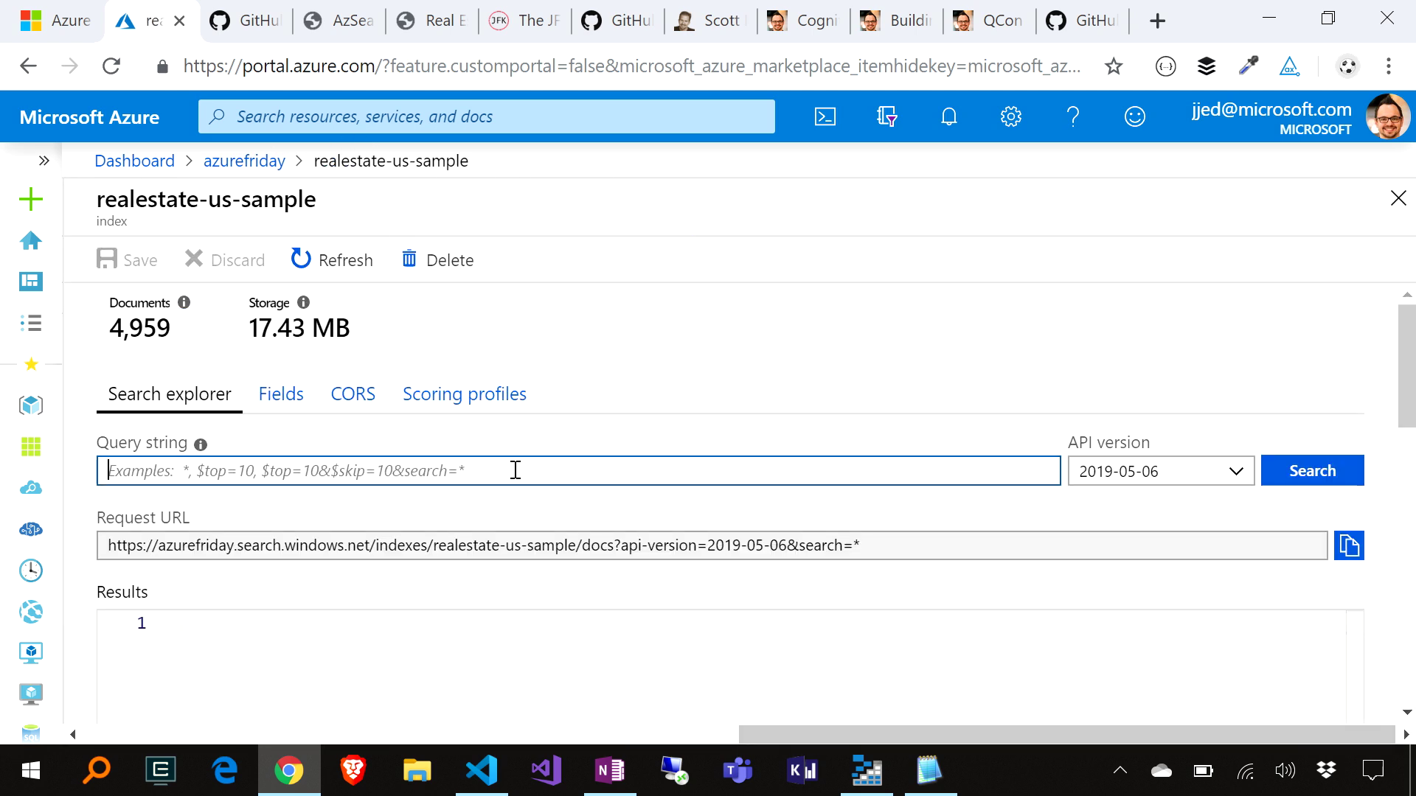
pyautogui.write('medina')
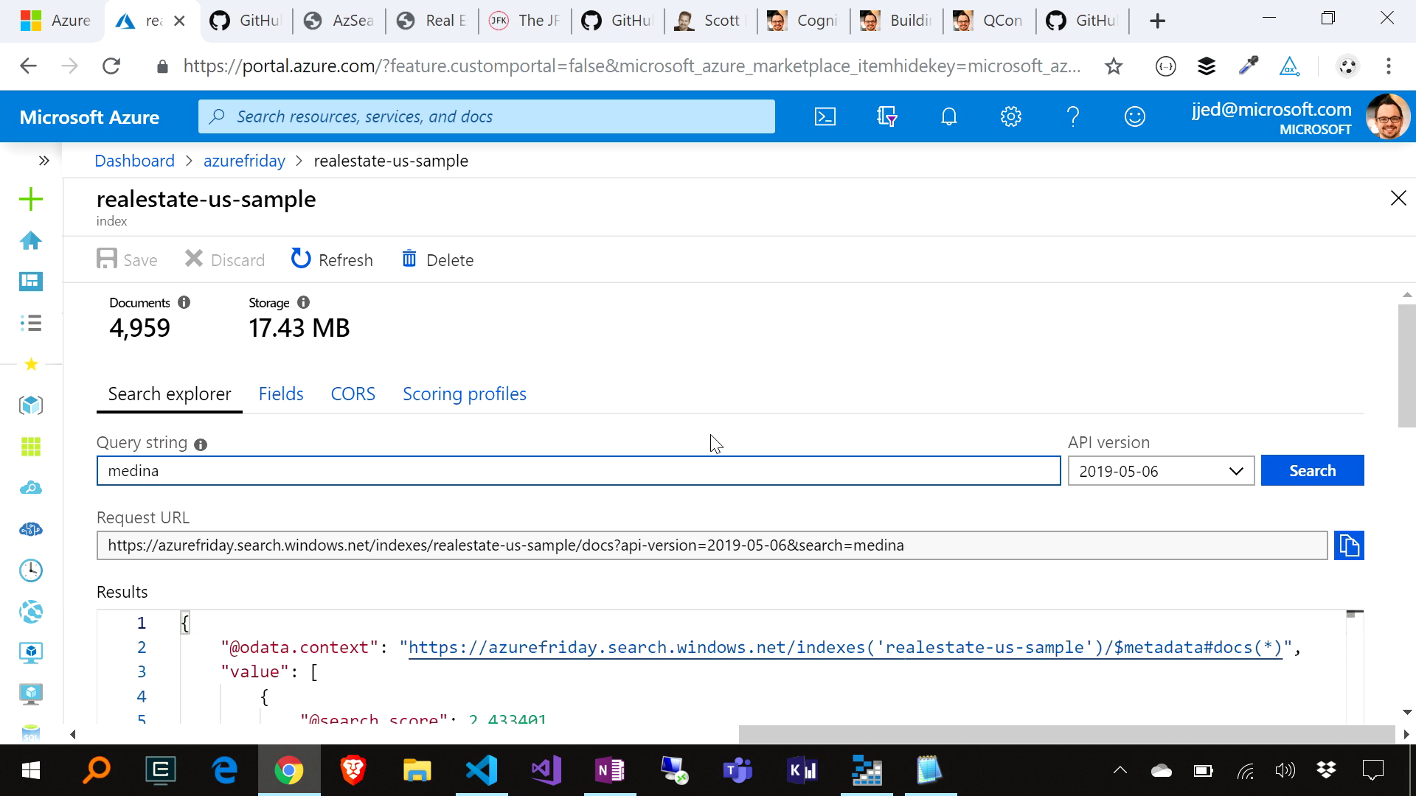
pyautogui.scroll(-2, 715, 443)
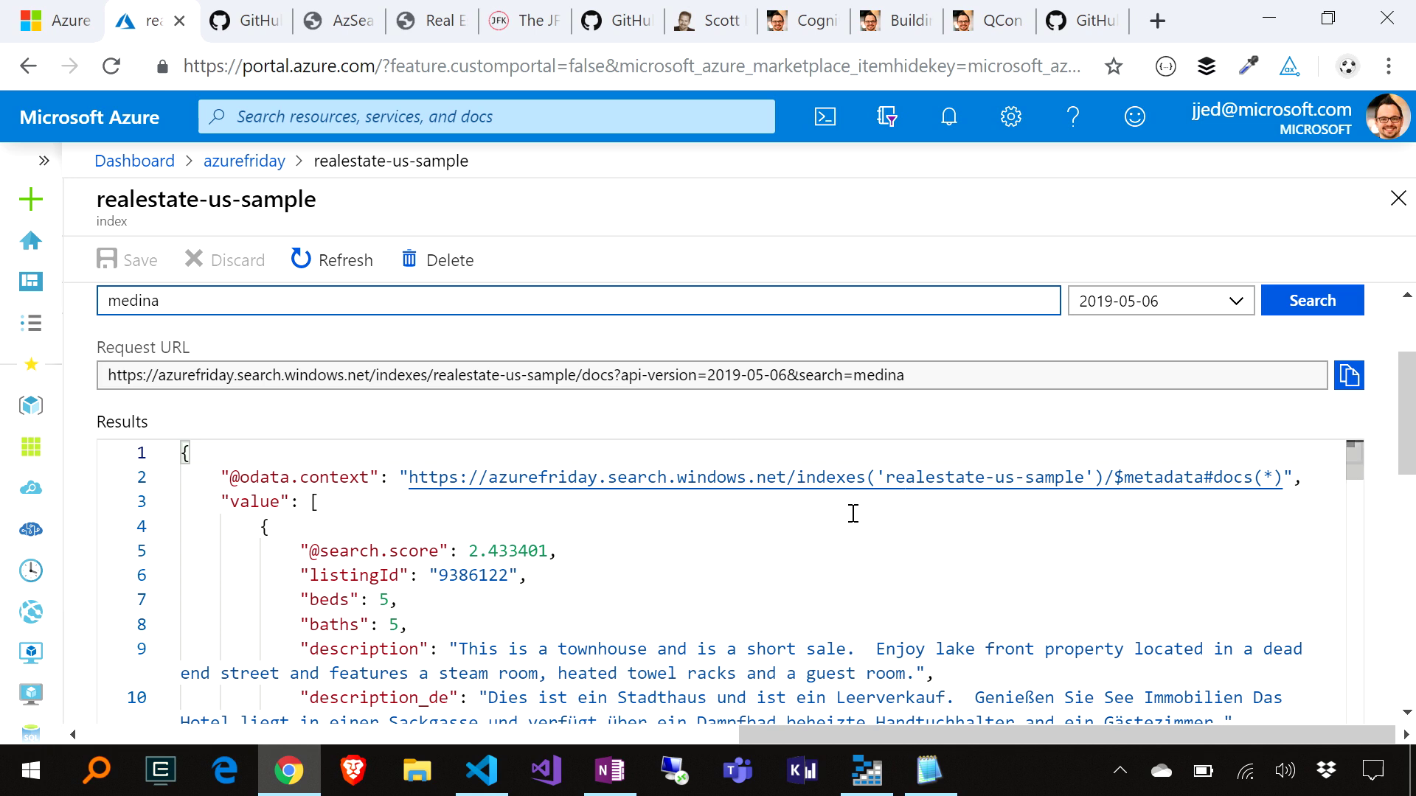
pyautogui.moveTo(1399, 408); pyautogui.dragTo(1398, 445)
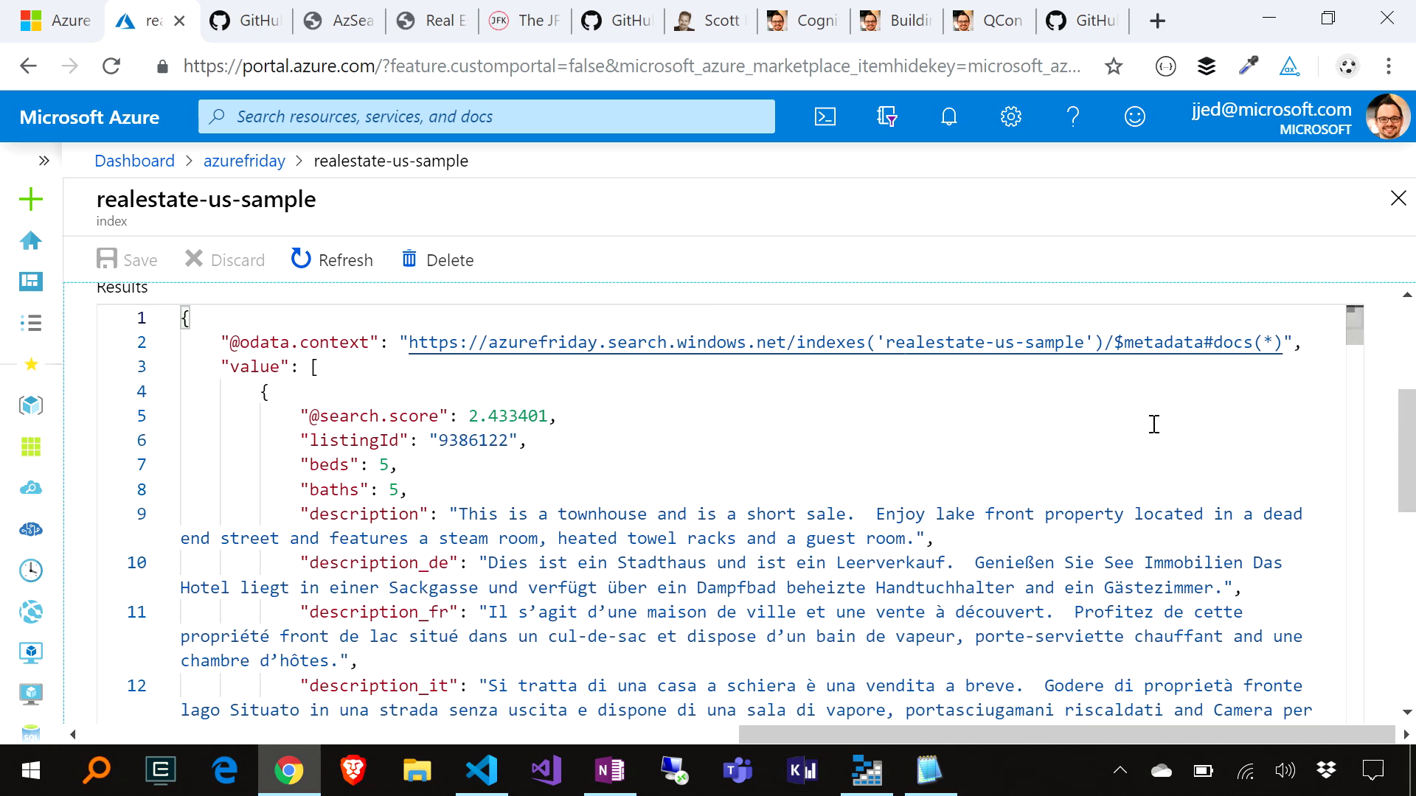
pyautogui.scroll(-2, 1154, 424)
pyautogui.scroll(-1, 1153, 424)
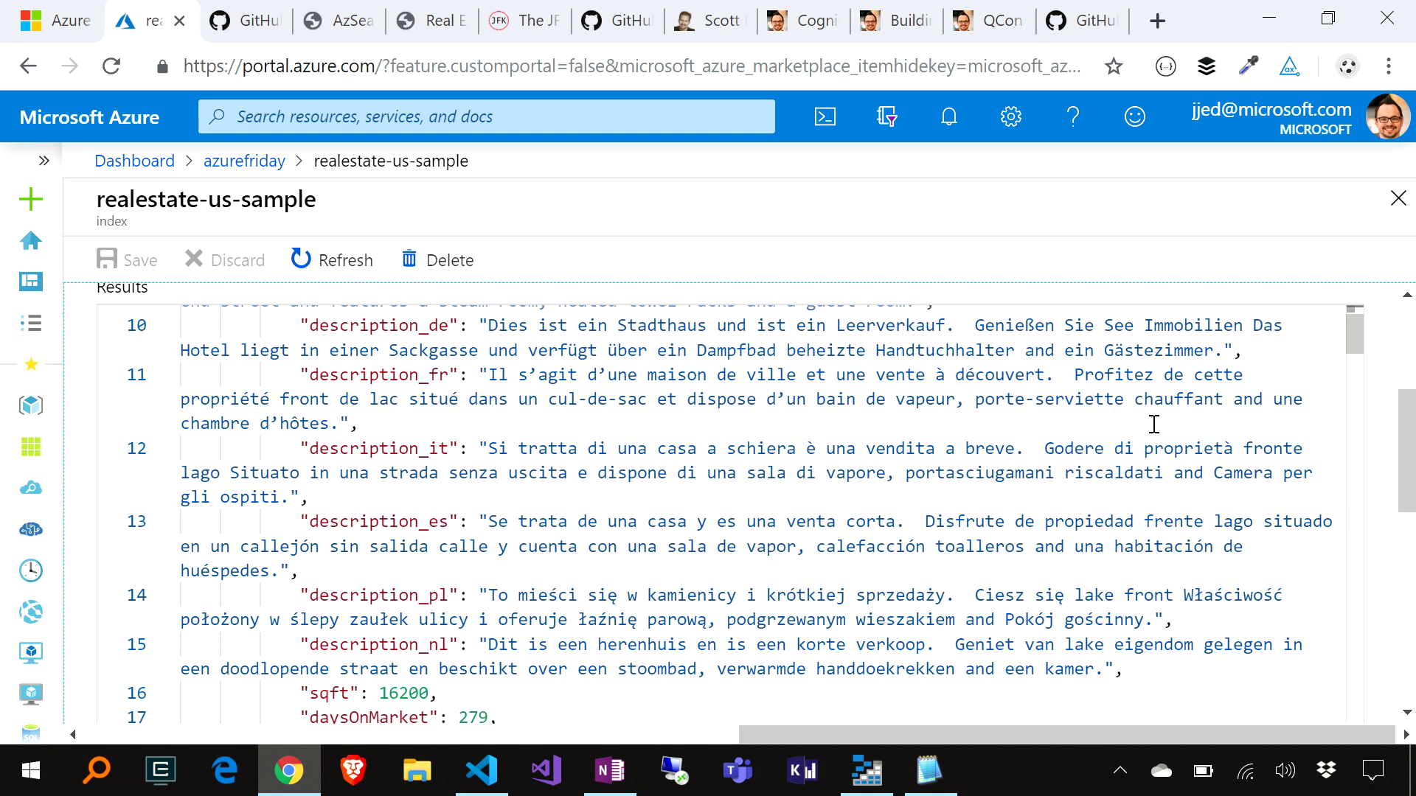
pyautogui.scroll(3, 1154, 423)
pyautogui.scroll(2, 1154, 426)
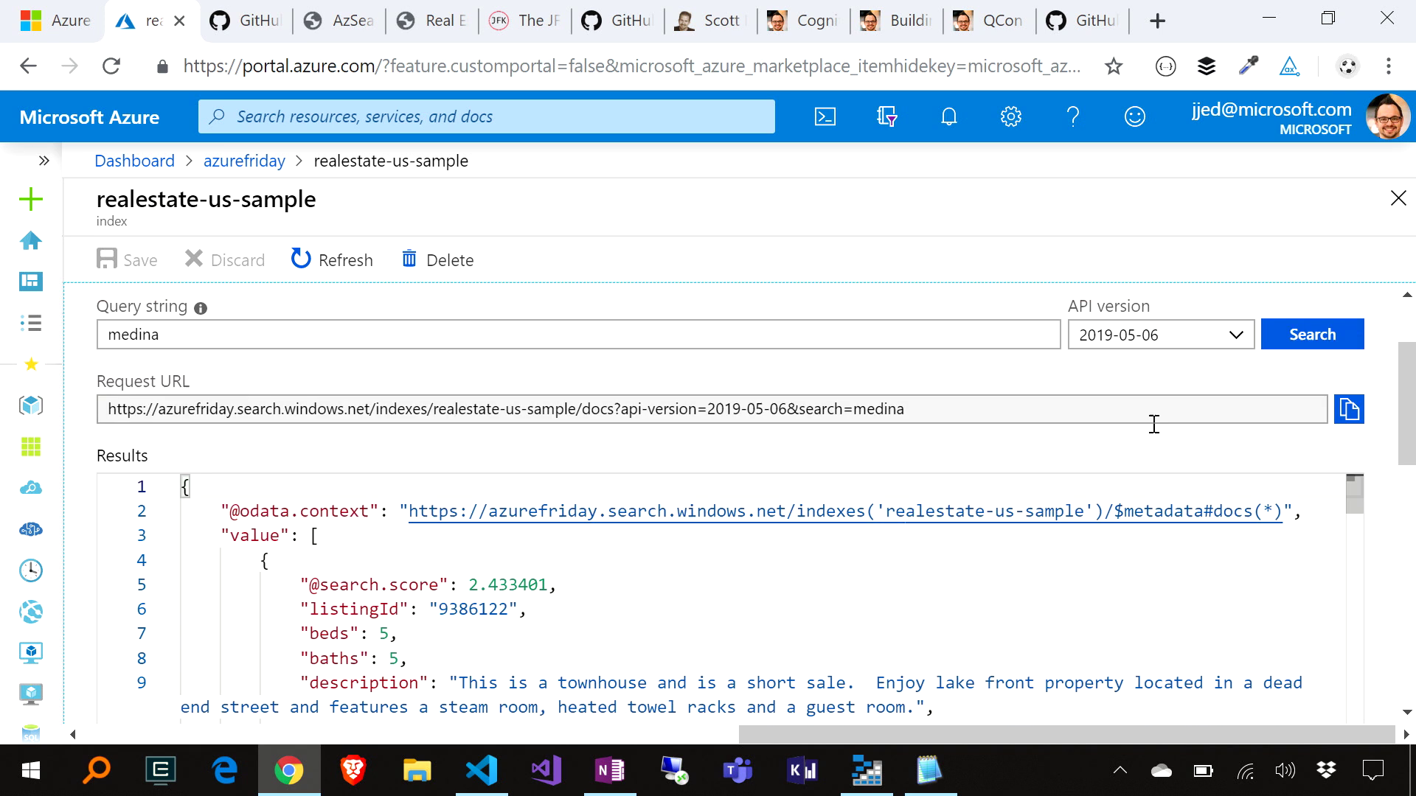
pyautogui.scroll(1, 1157, 432)
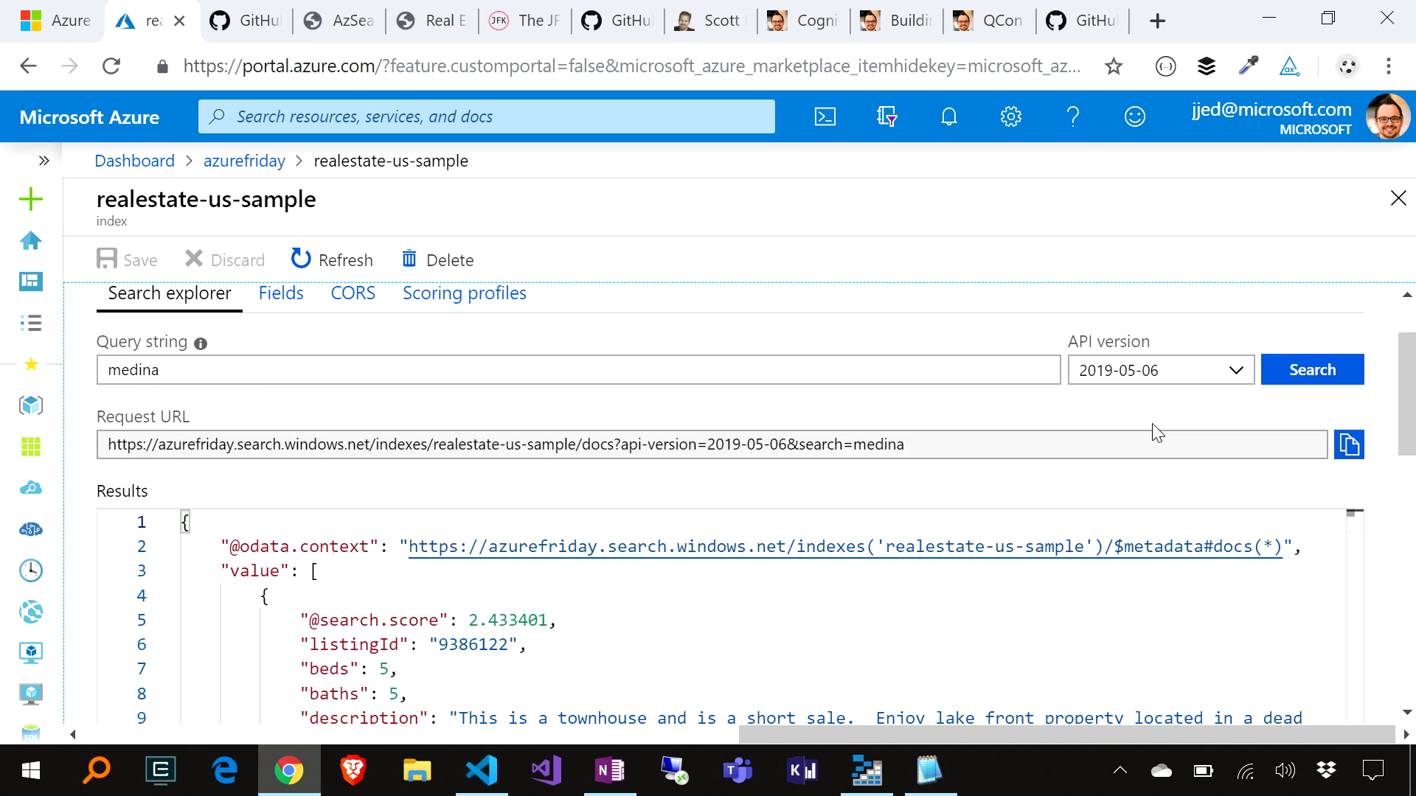
pyautogui.click(241, 29)
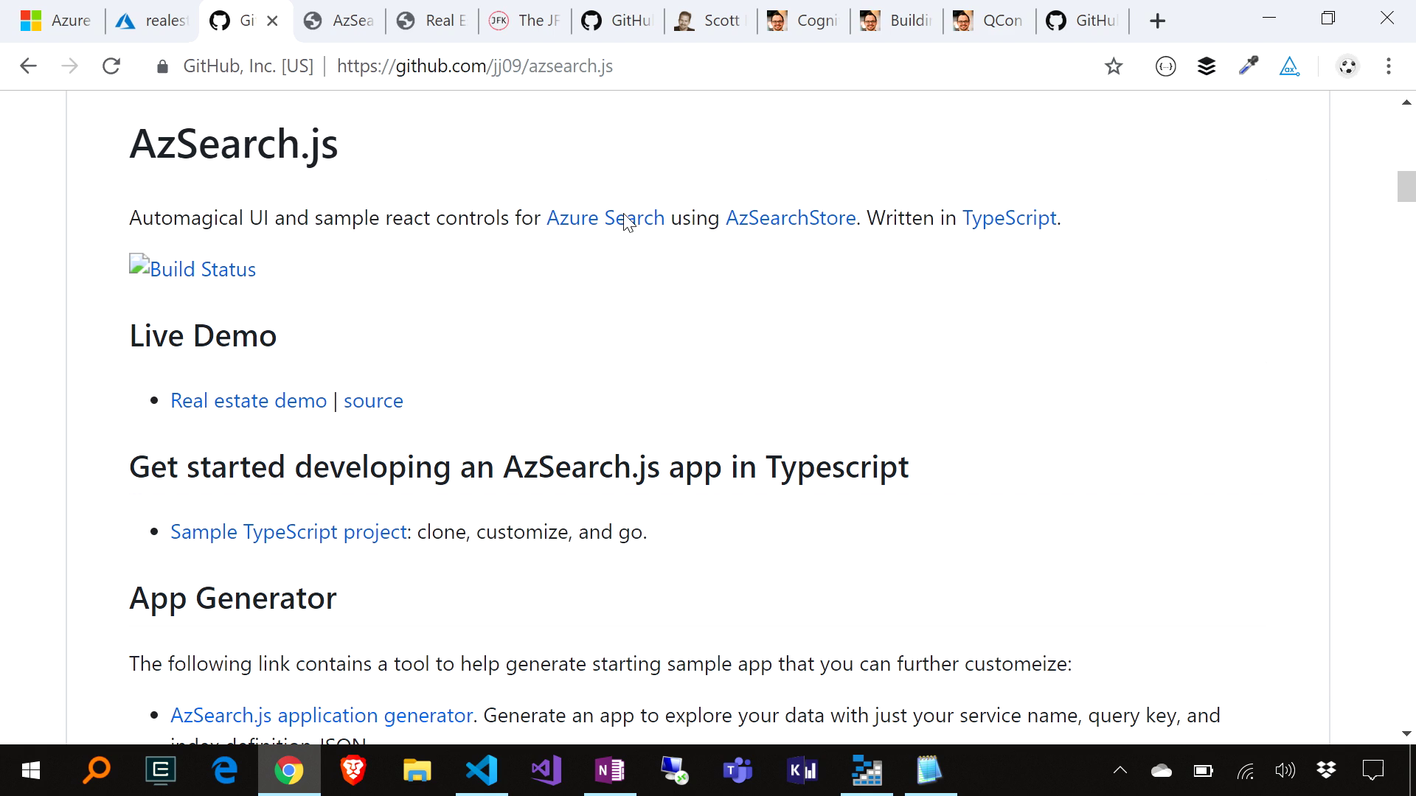
# Search the AzSearch.js real estate demo site for medina.
pyautogui.click(314, 25)
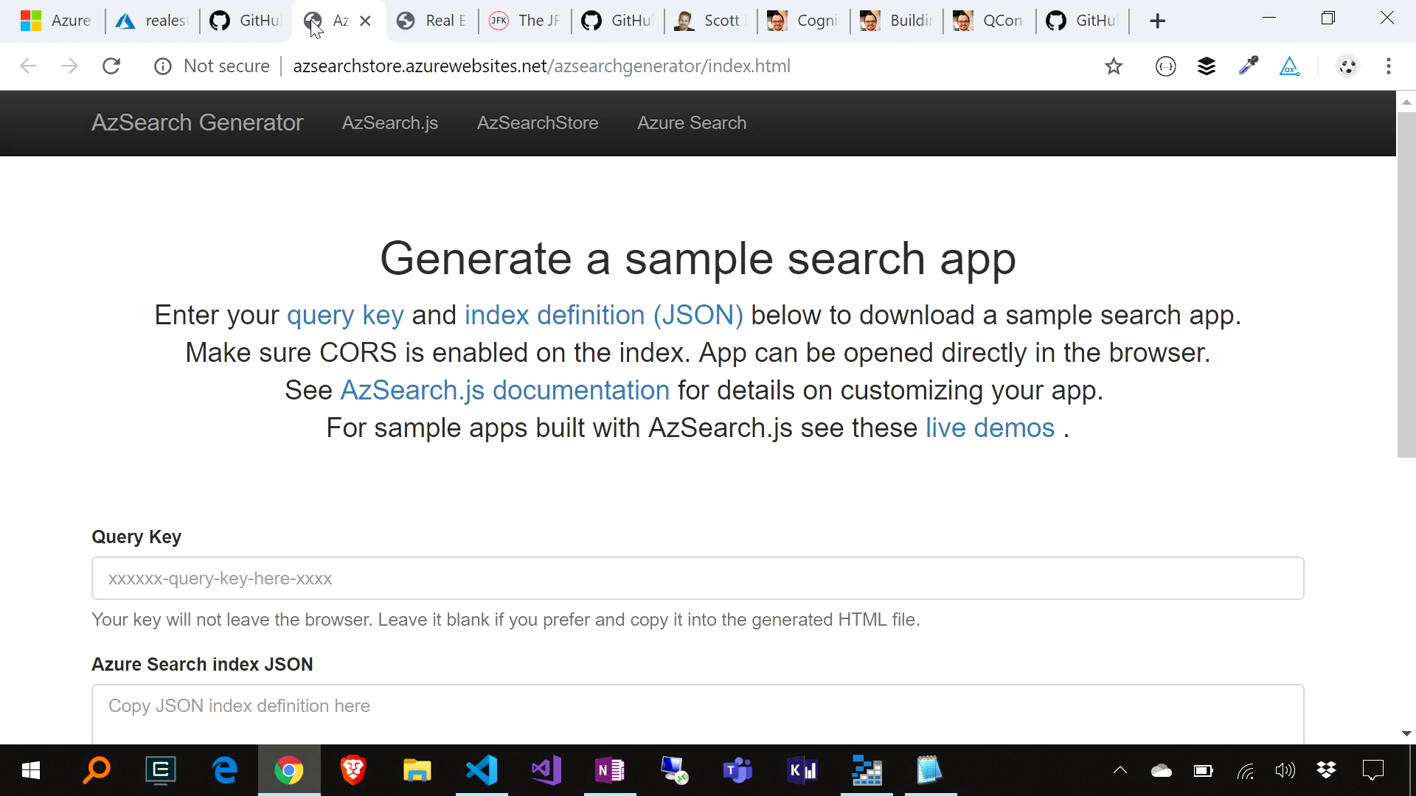
pyautogui.click(418, 25)
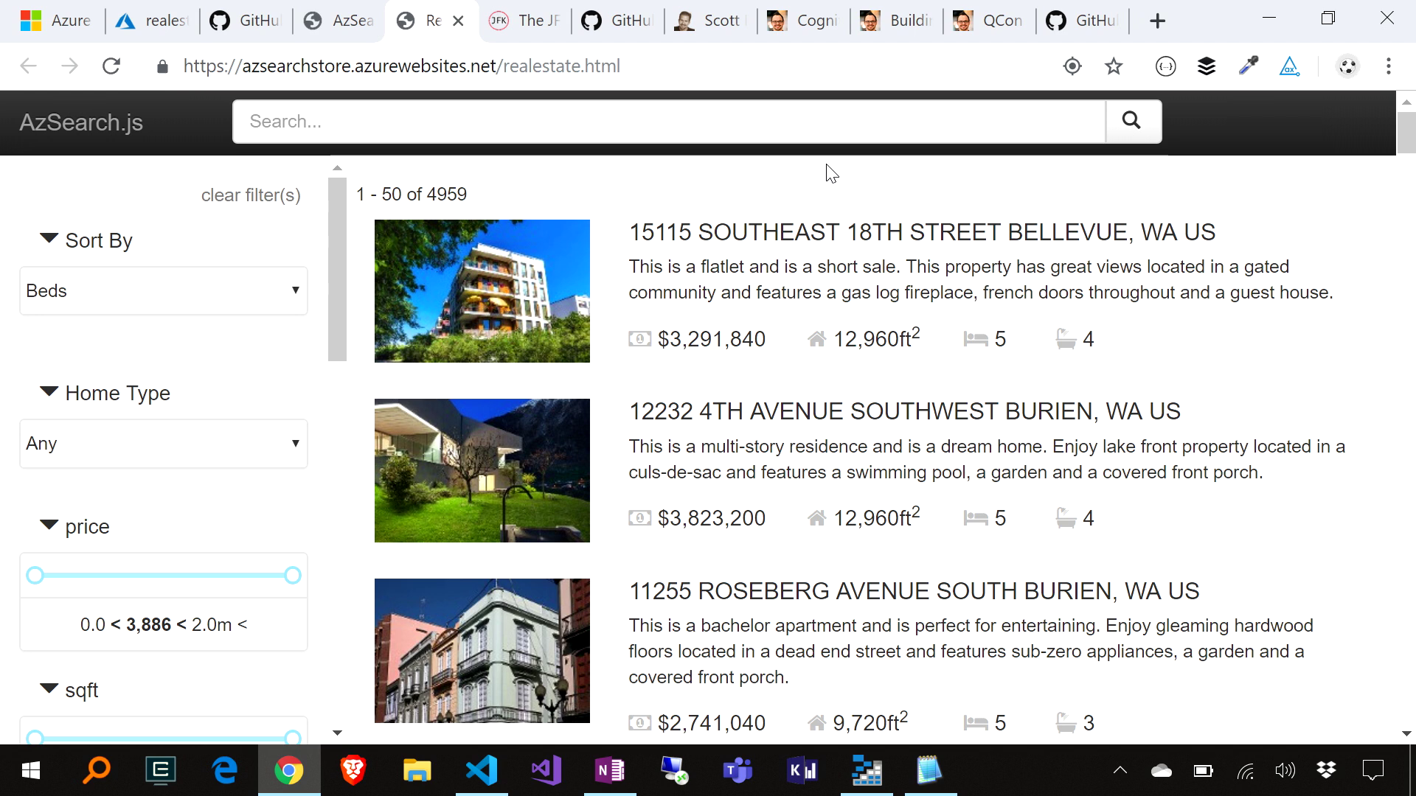
pyautogui.click(829, 135)
pyautogui.write('medi')
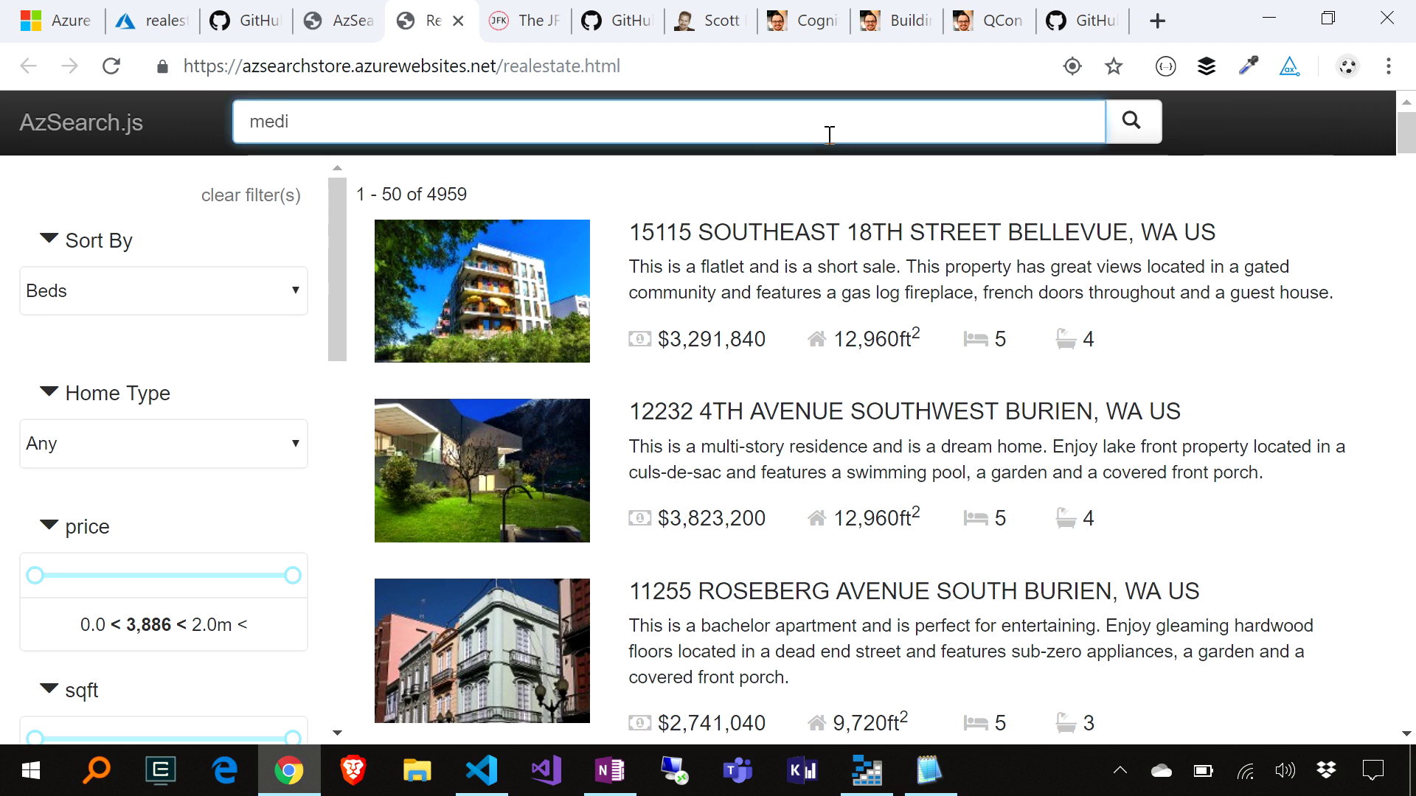
pyautogui.write('na')
pyautogui.press('Return')
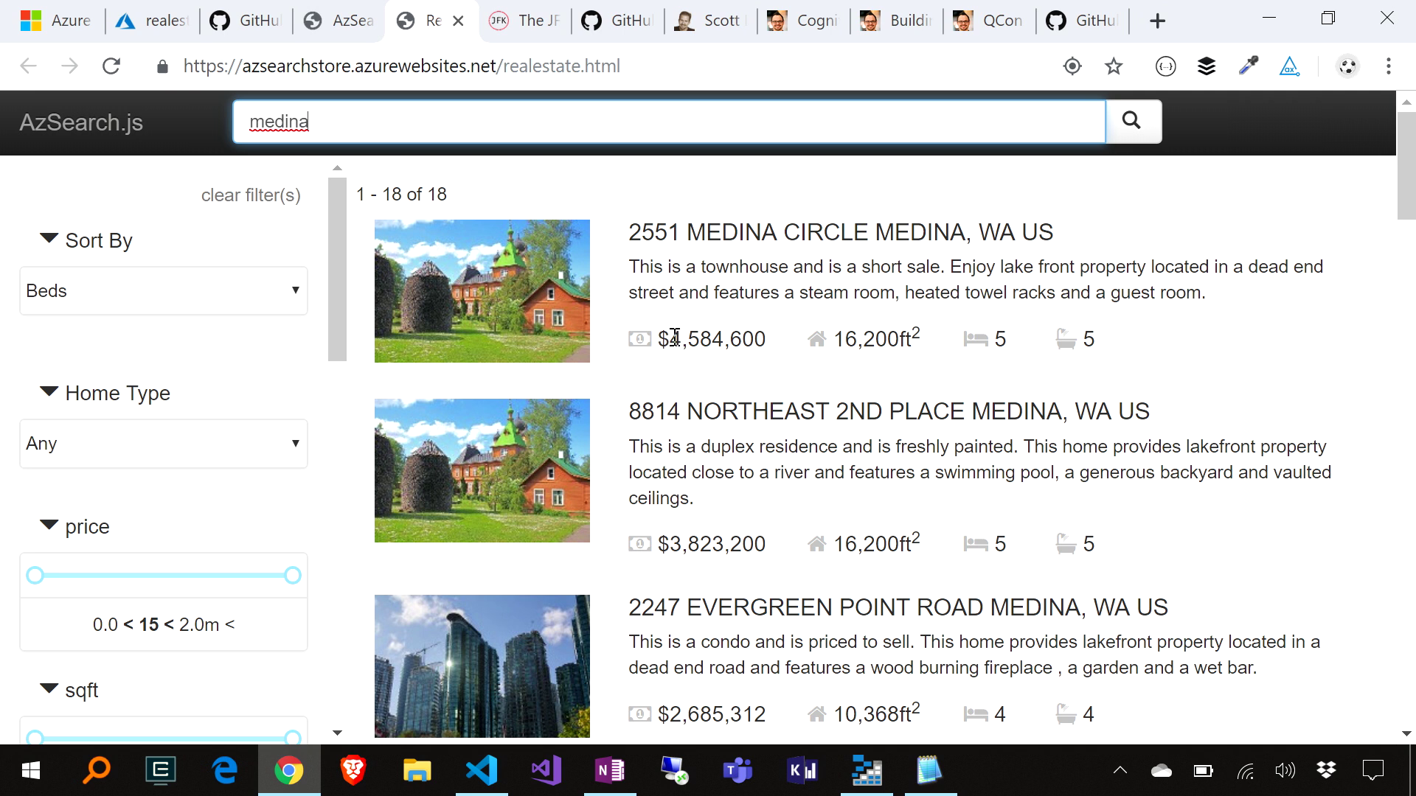
# Filter the Medina listings to the Apartment home type with 2 beds.
pyautogui.click(219, 440)
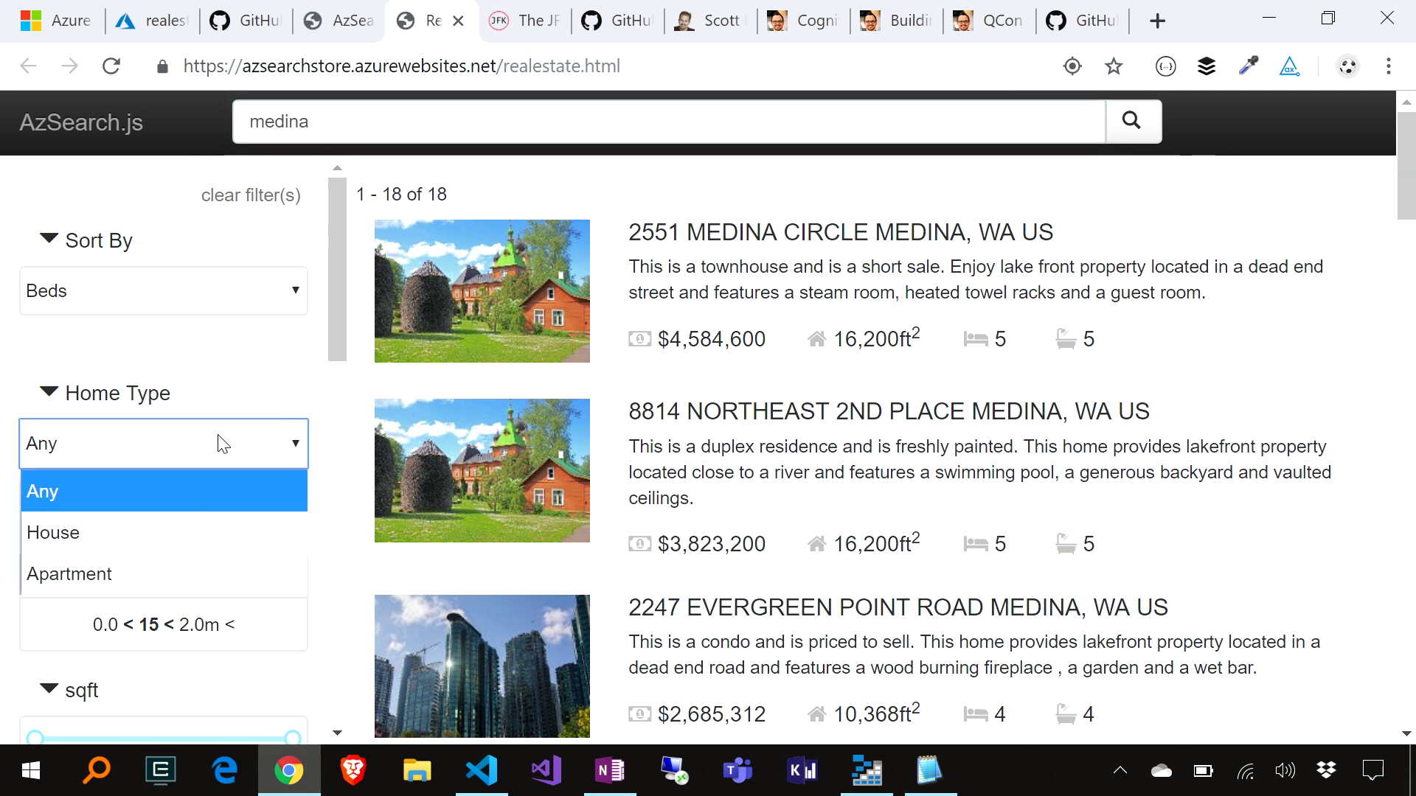
pyautogui.click(178, 572)
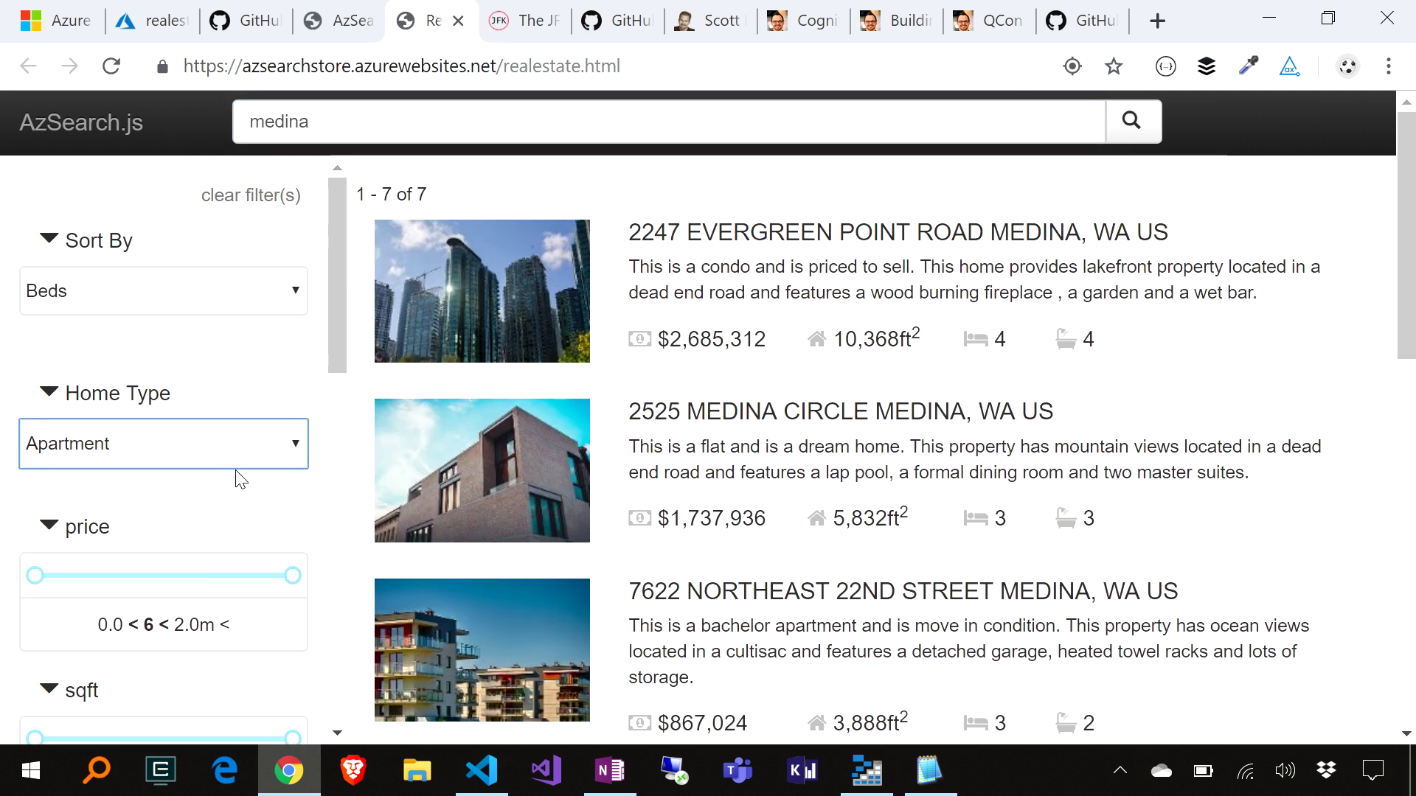
pyautogui.scroll(-1, 235, 478)
pyautogui.scroll(-1, 236, 478)
pyautogui.scroll(-1, 236, 479)
pyautogui.scroll(-2, 235, 479)
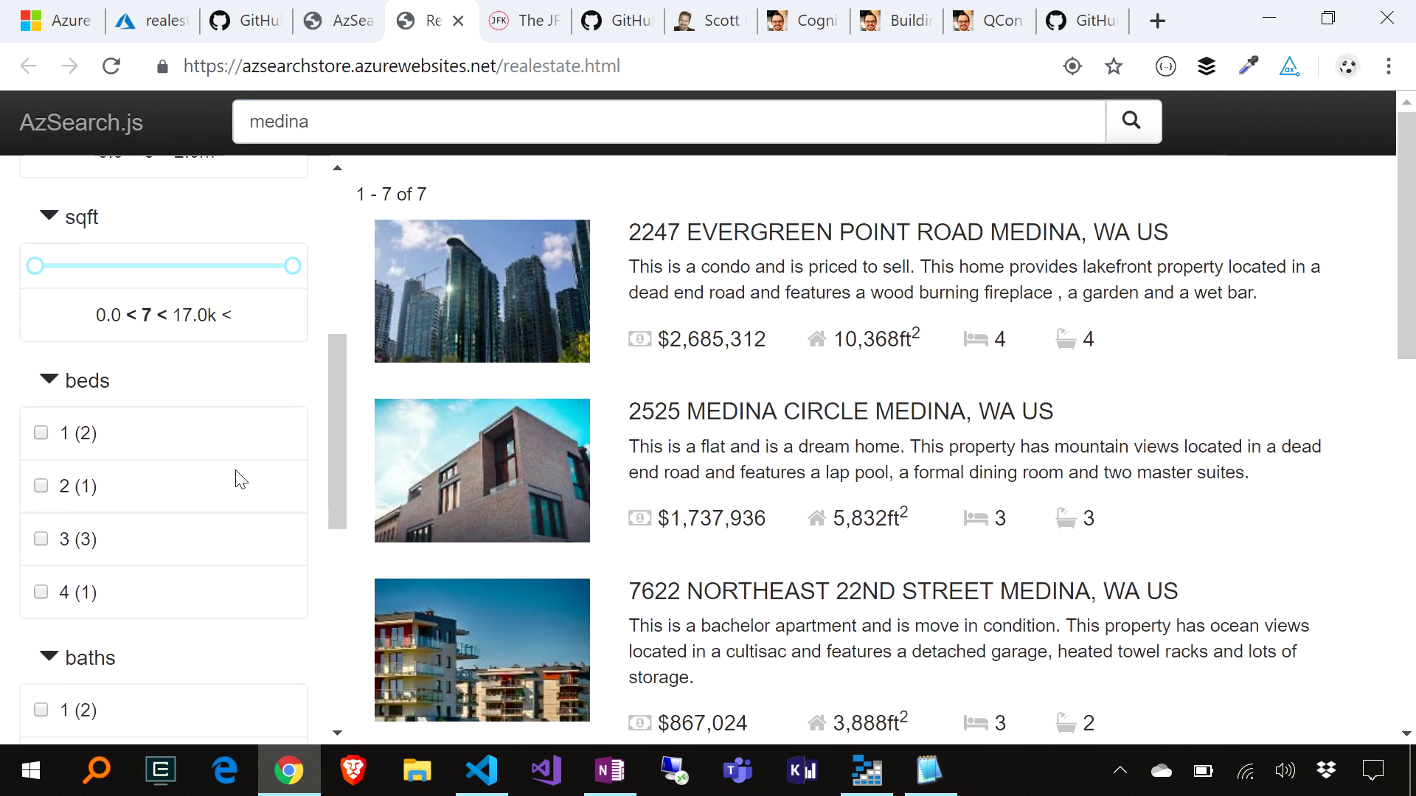
pyautogui.click(42, 487)
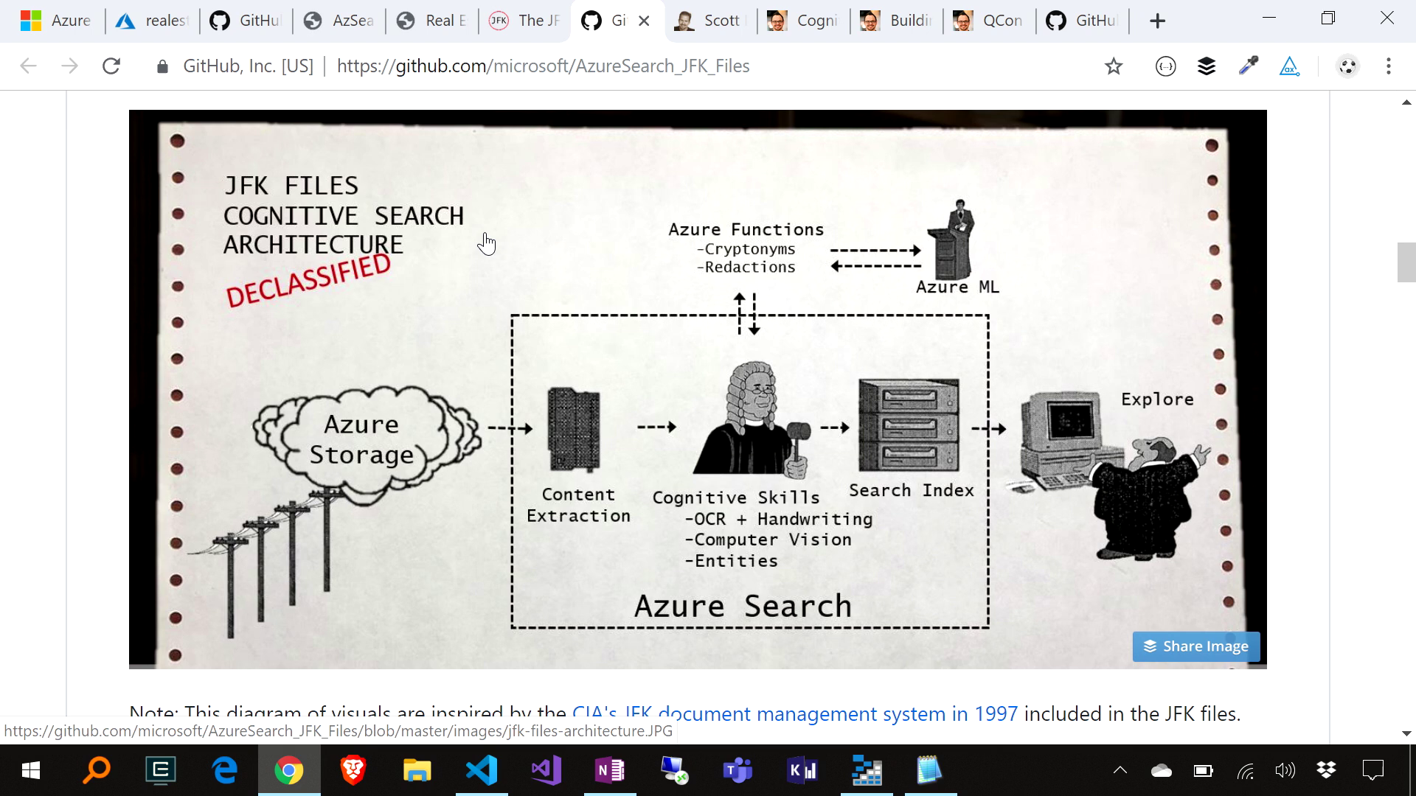
# Switch back to The JFK Files site tab.
pyautogui.hotkey('ctrl', 'shift', 'Tab')
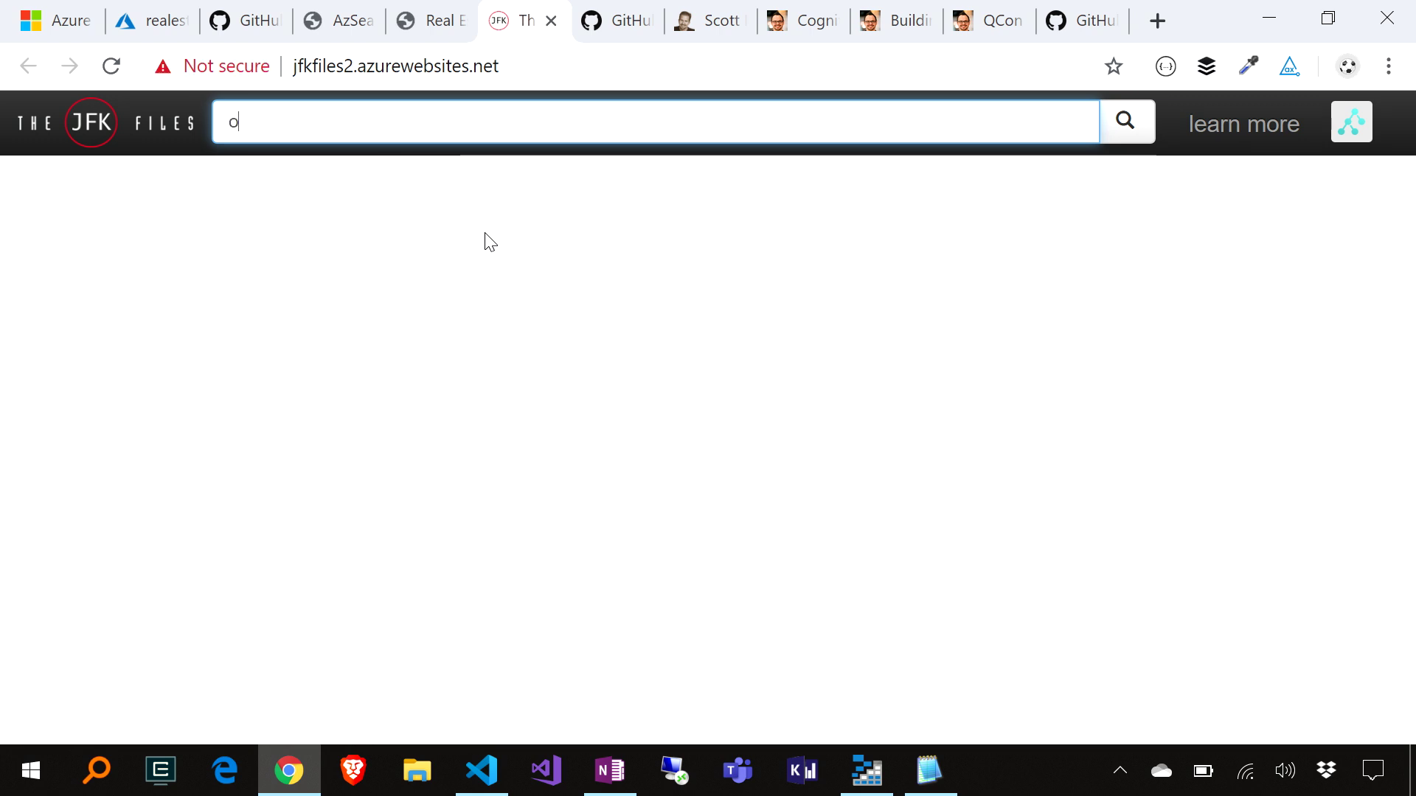
pyautogui.write('swald')
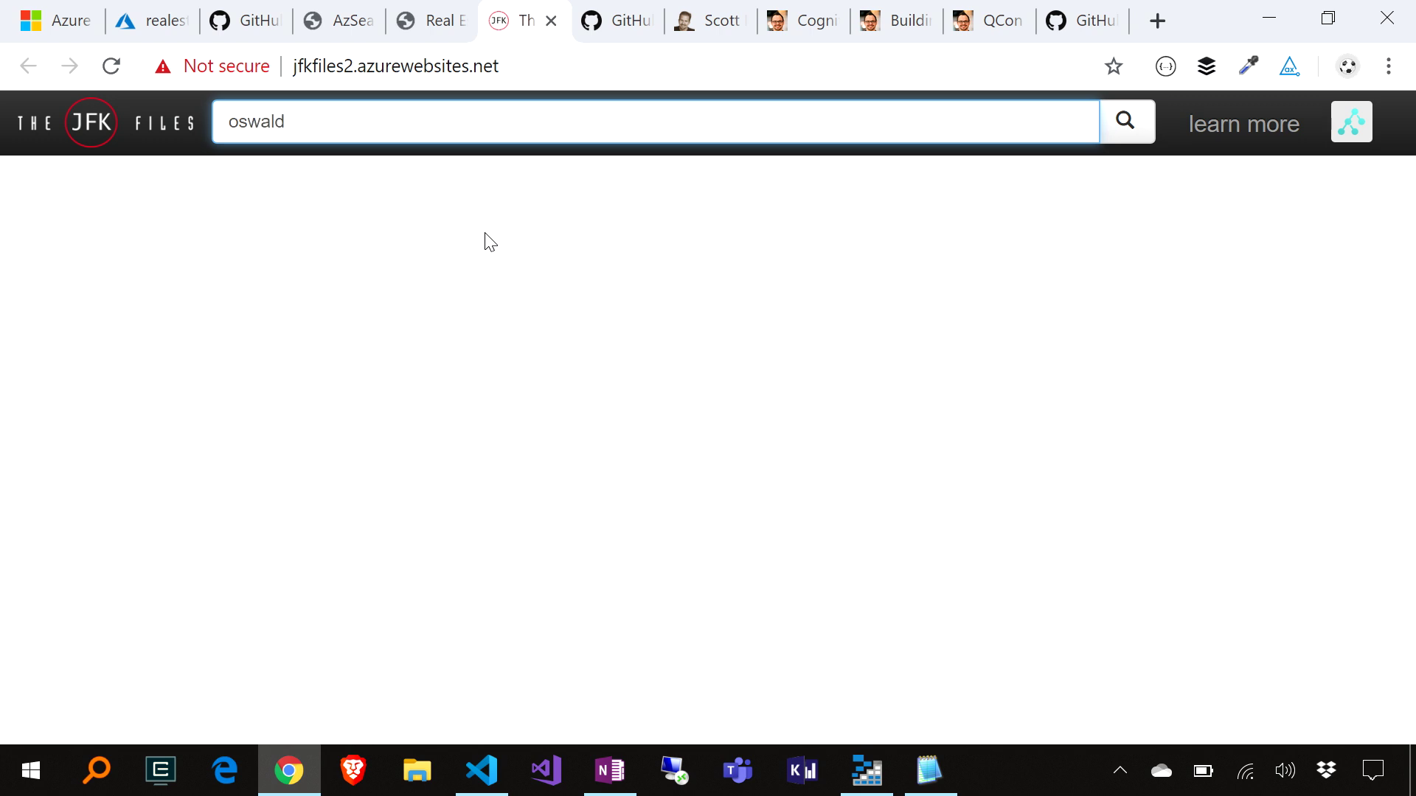
# Search The JFK Files documents for 'oswald'.
pyautogui.press('Return')
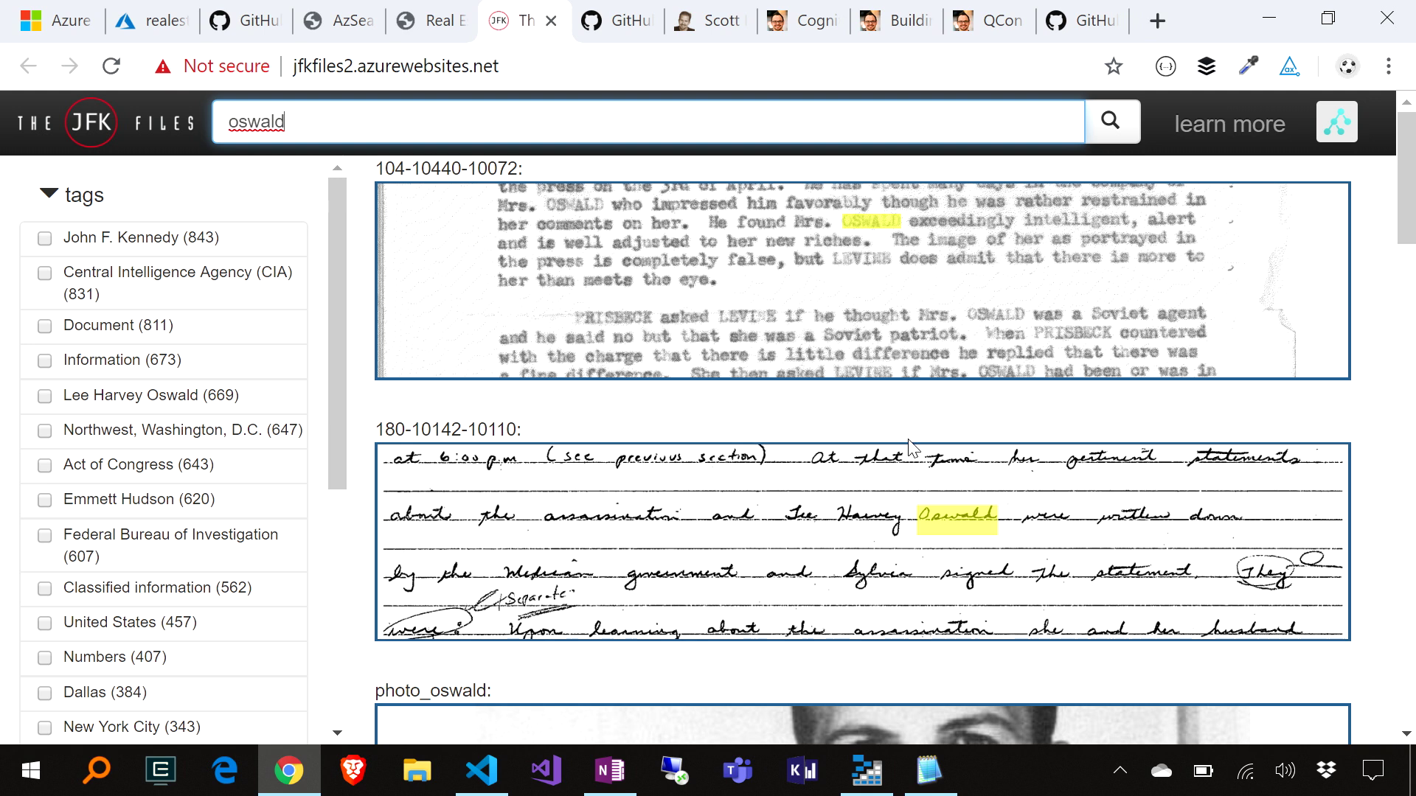
pyautogui.scroll(-1, 908, 446)
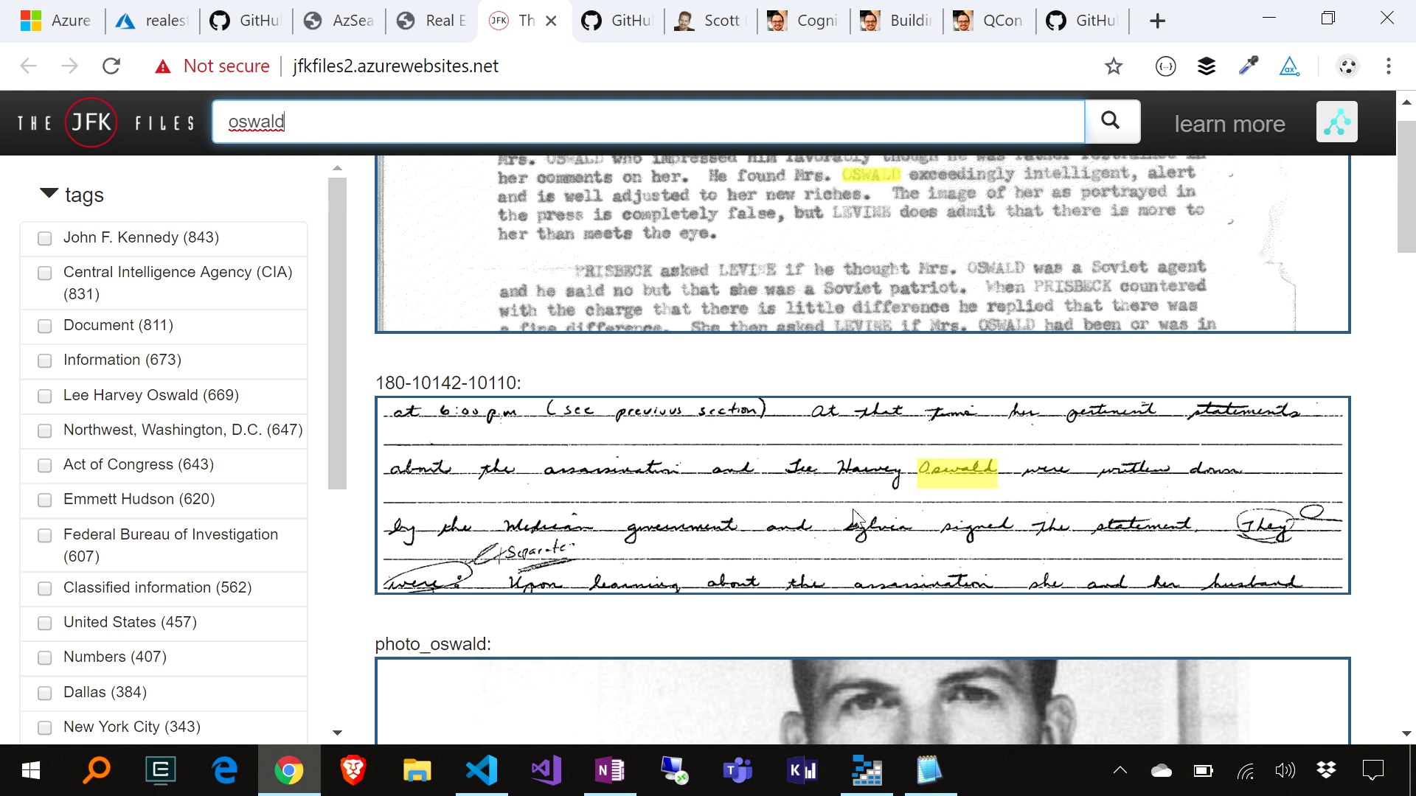
pyautogui.scroll(-1, 855, 518)
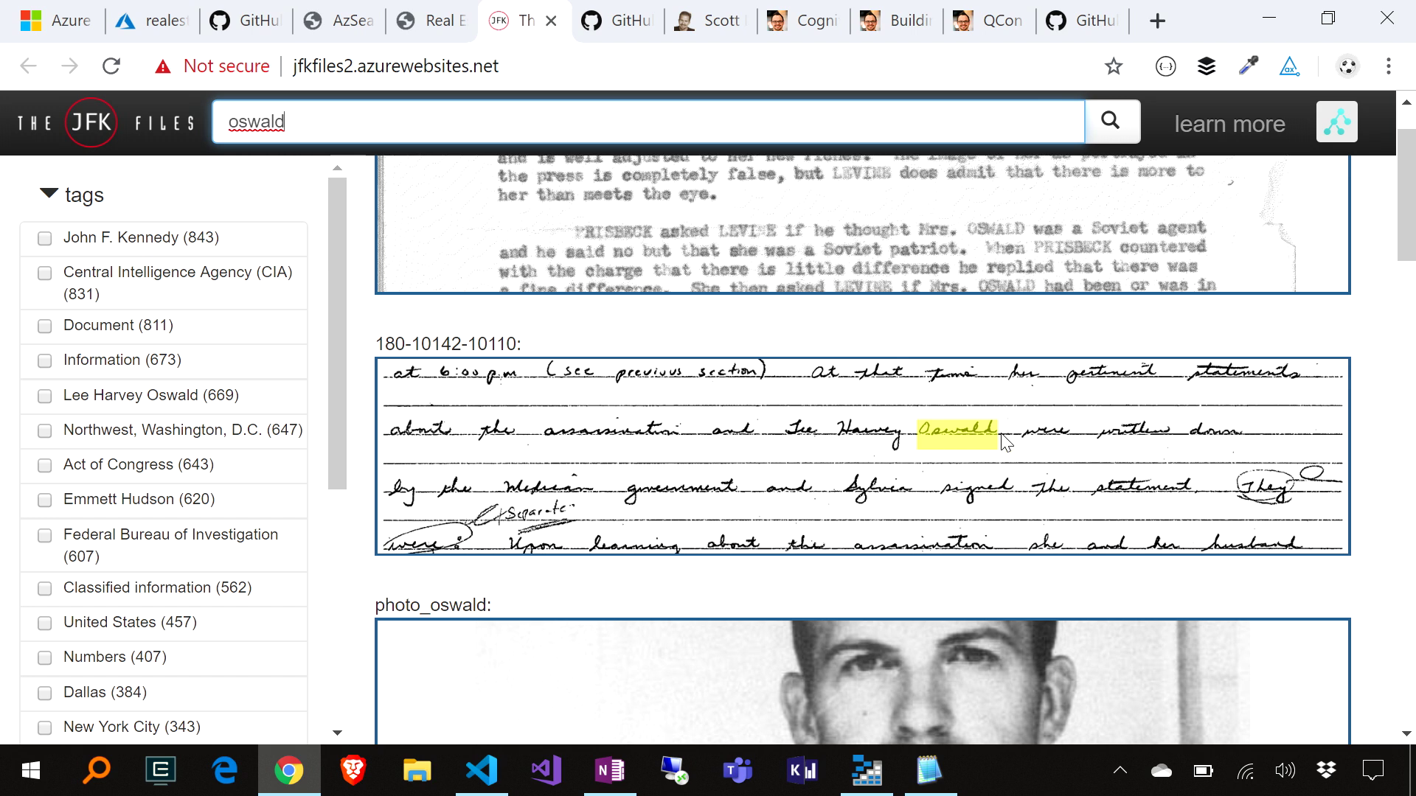
pyautogui.scroll(-2, 1001, 443)
pyautogui.scroll(-3, 1001, 443)
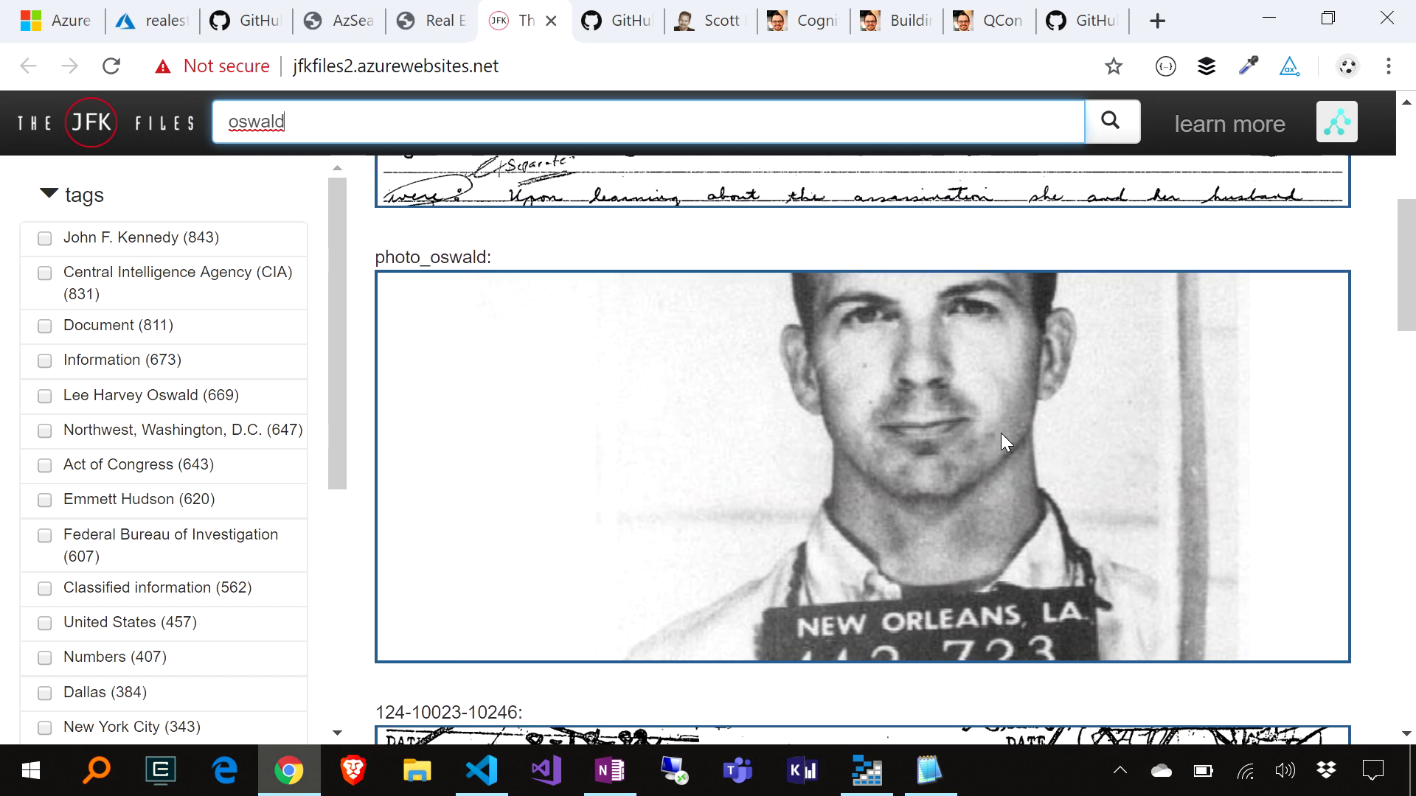
pyautogui.scroll(2, 1001, 443)
pyautogui.scroll(1, 1001, 442)
pyautogui.scroll(1, 1001, 442)
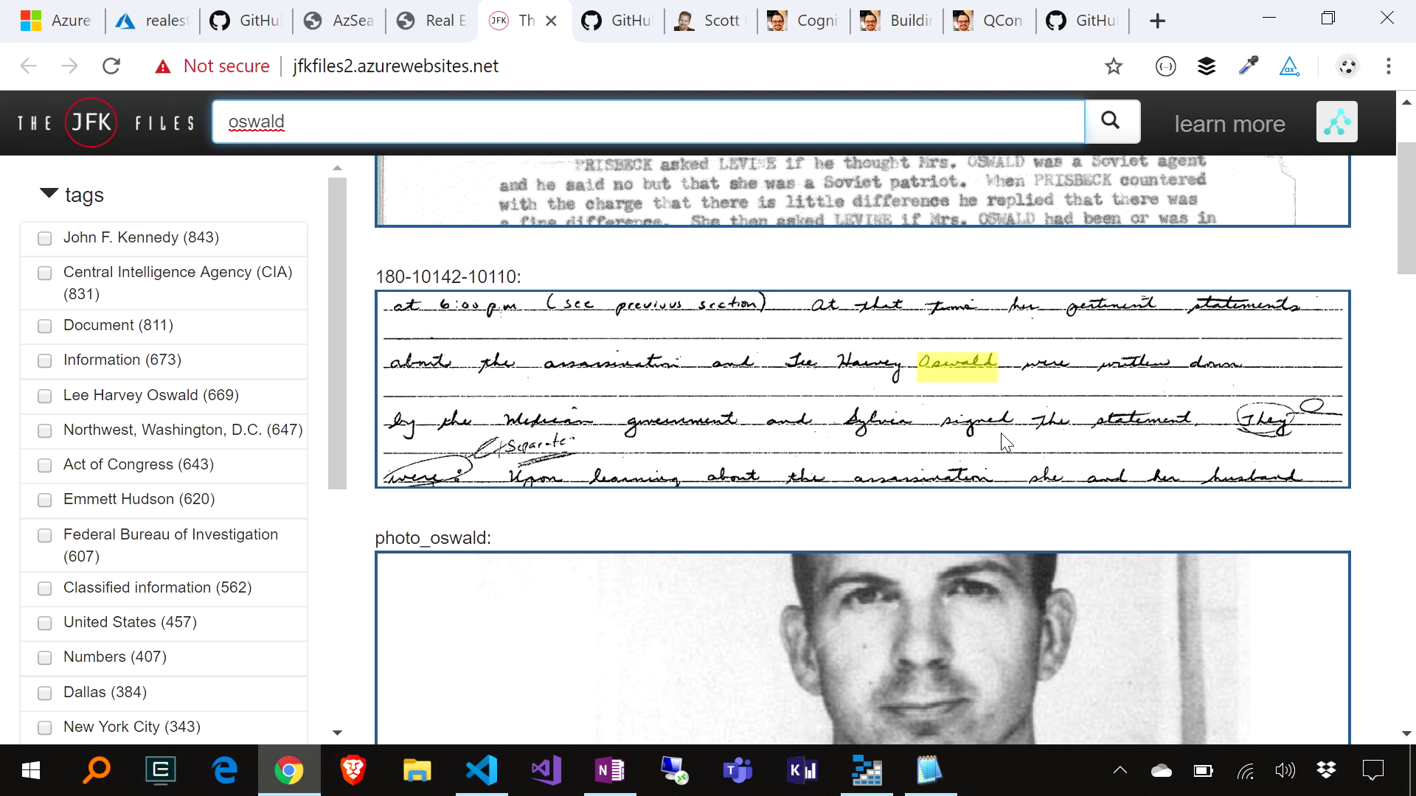
pyautogui.scroll(-2, 950, 363)
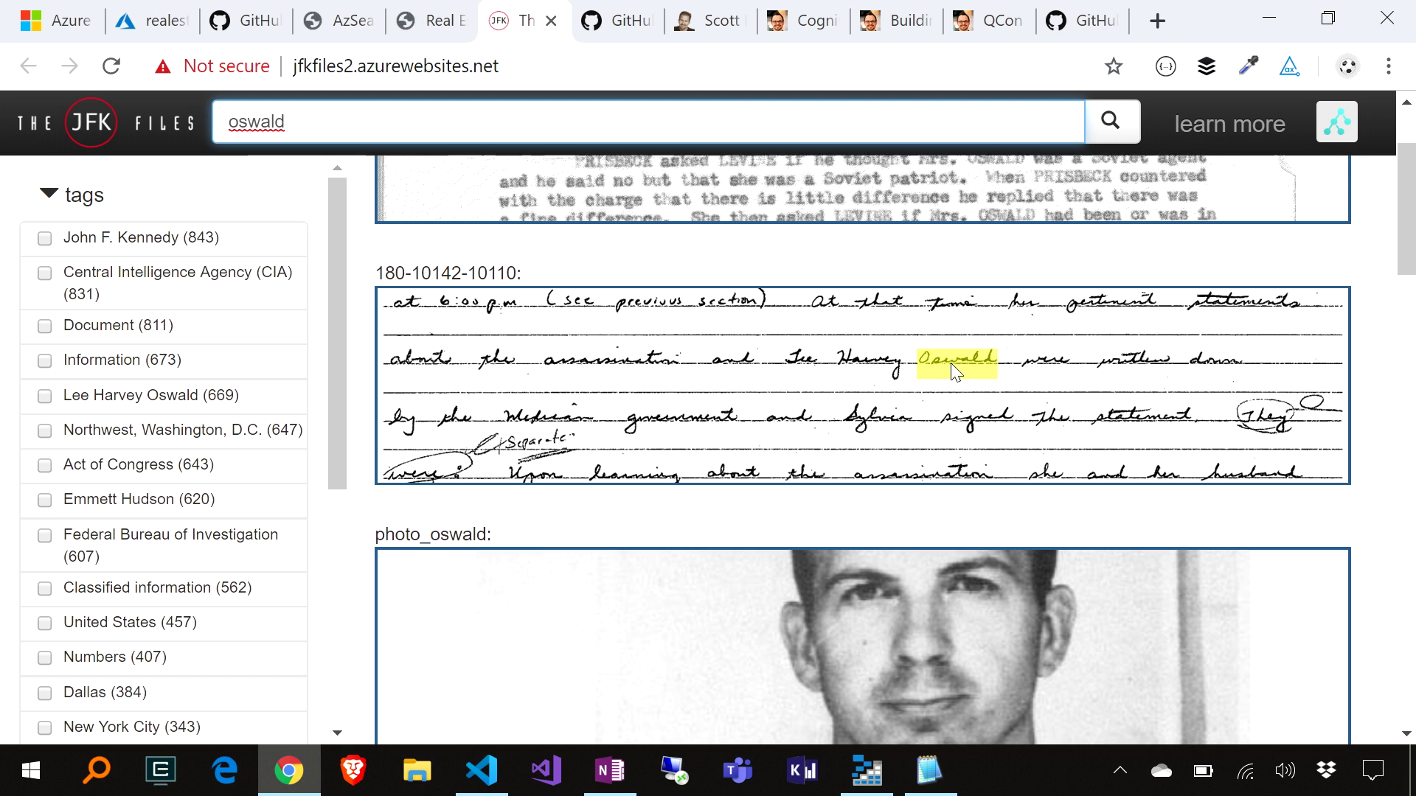
pyautogui.scroll(-2, 950, 363)
pyautogui.scroll(1, 950, 362)
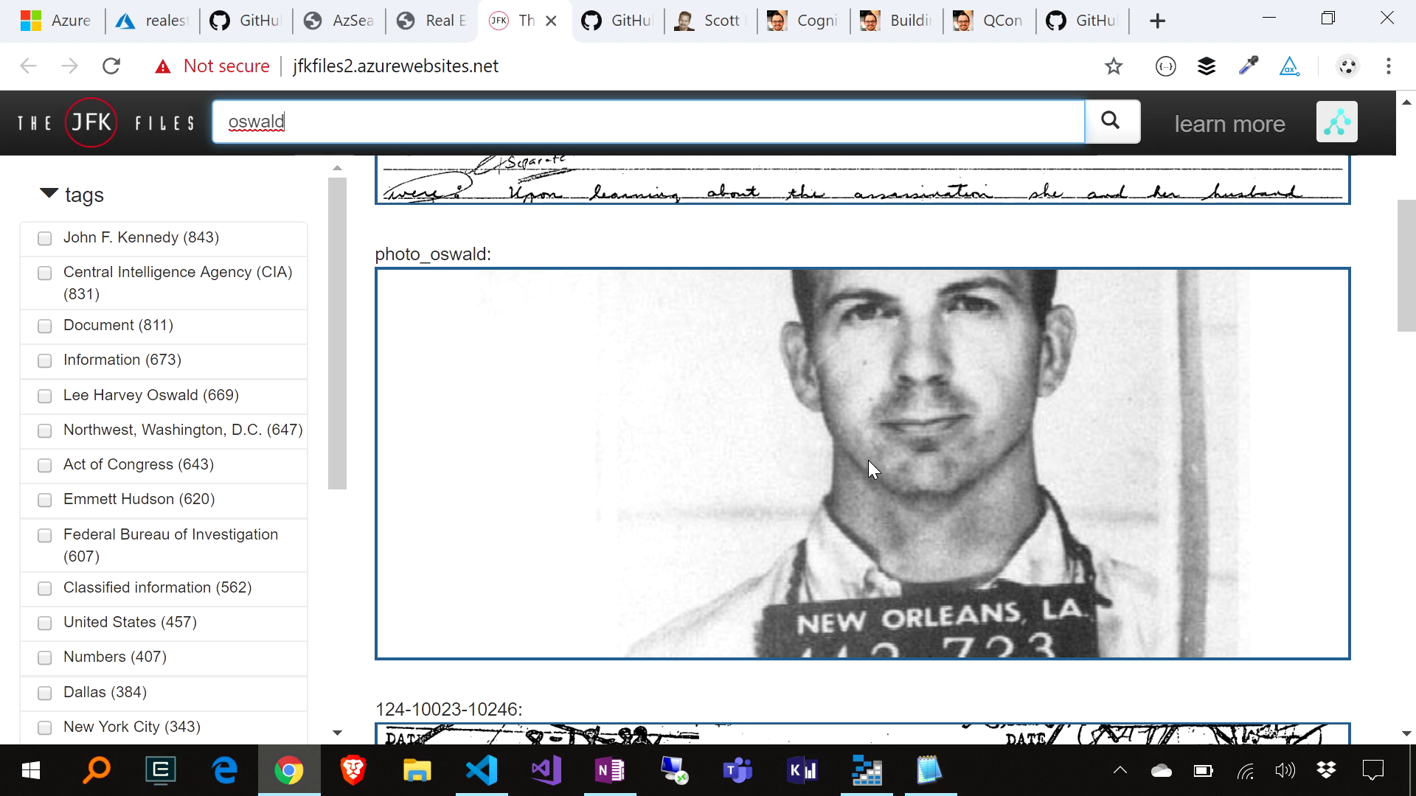
pyautogui.scroll(-3, 869, 460)
pyautogui.scroll(-2, 867, 461)
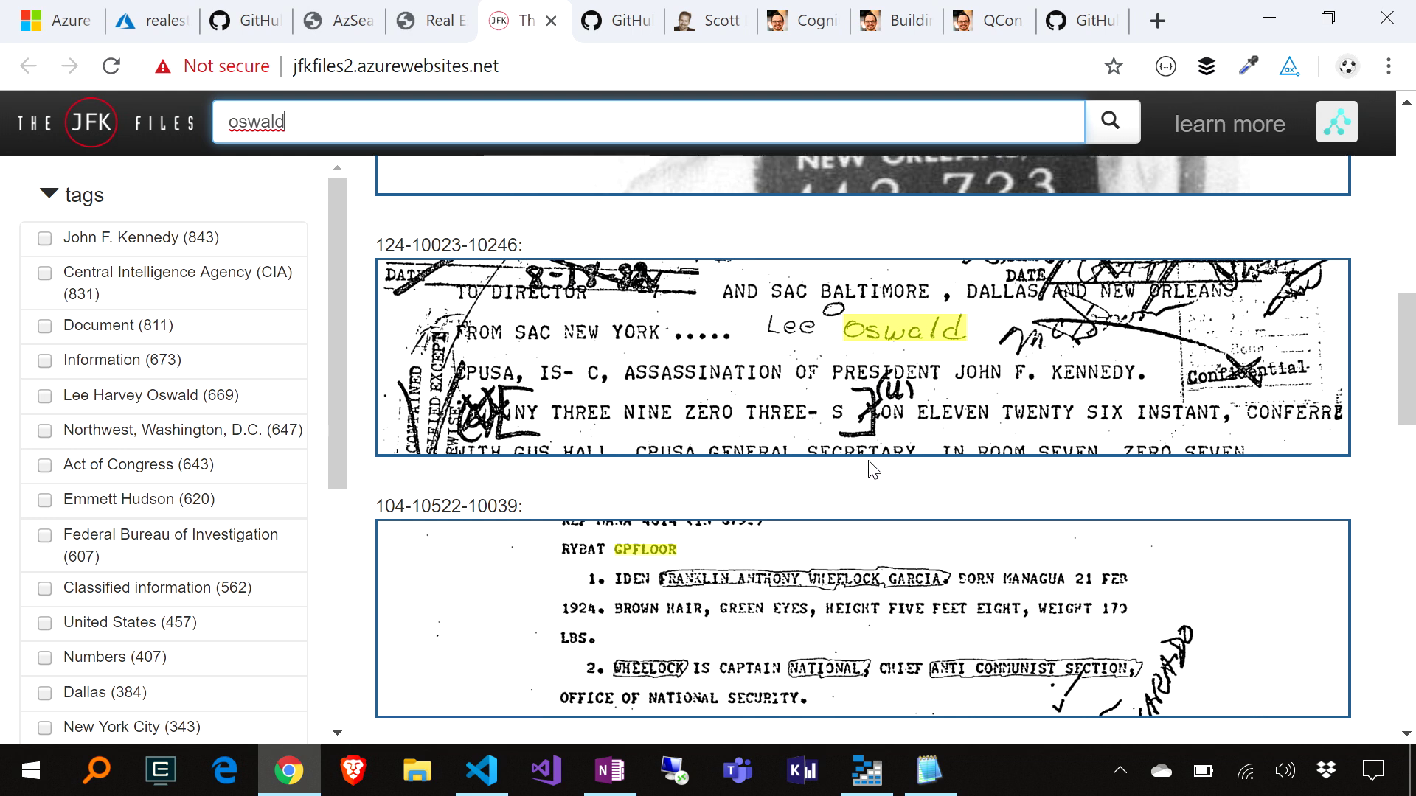
# Show the oswald results as a related-terms graph and reposition the lee harvey node.
pyautogui.click(1337, 122)
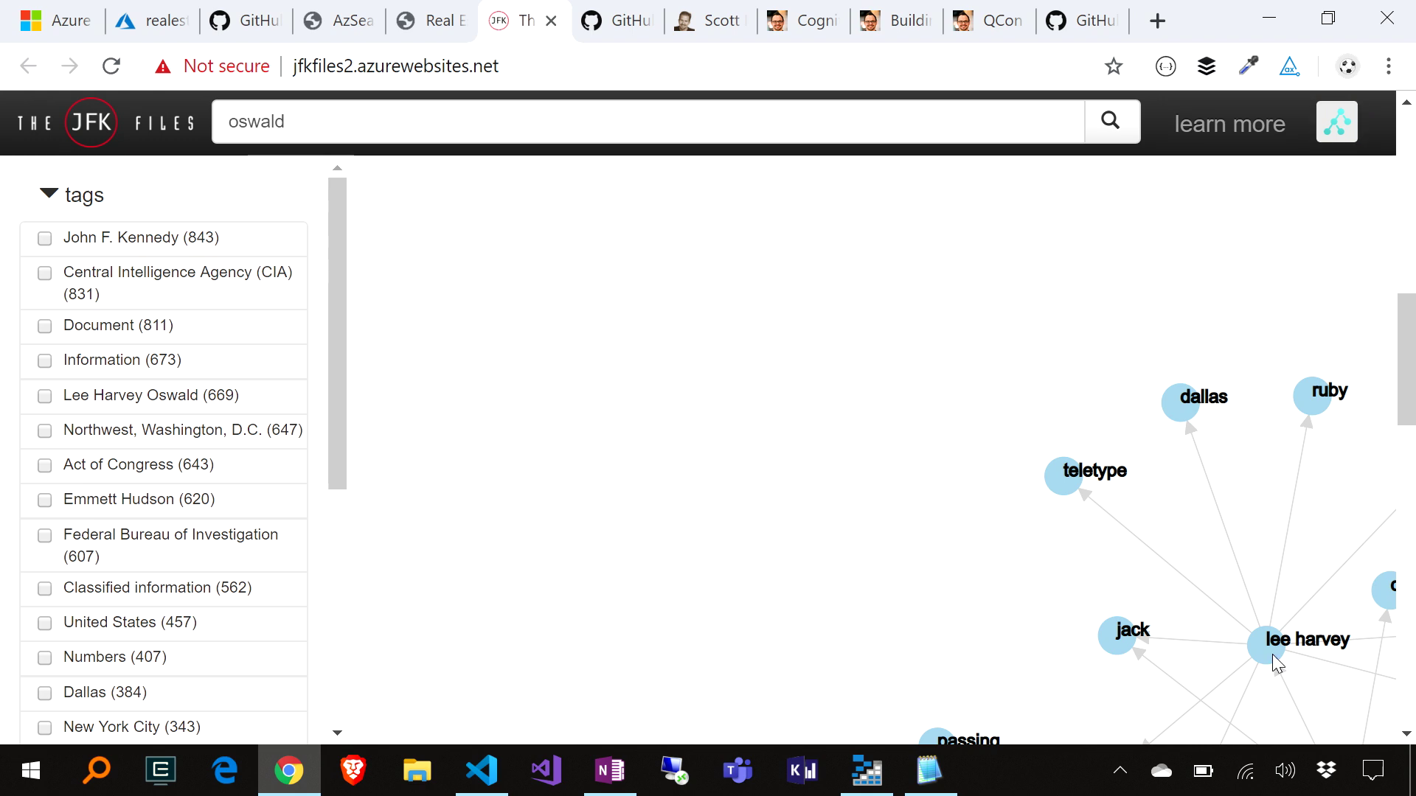
pyautogui.moveTo(1281, 667)
pyautogui.mouseDown()
pyautogui.moveTo(678, 442)
pyautogui.moveTo(624, 464)
pyautogui.mouseUp()
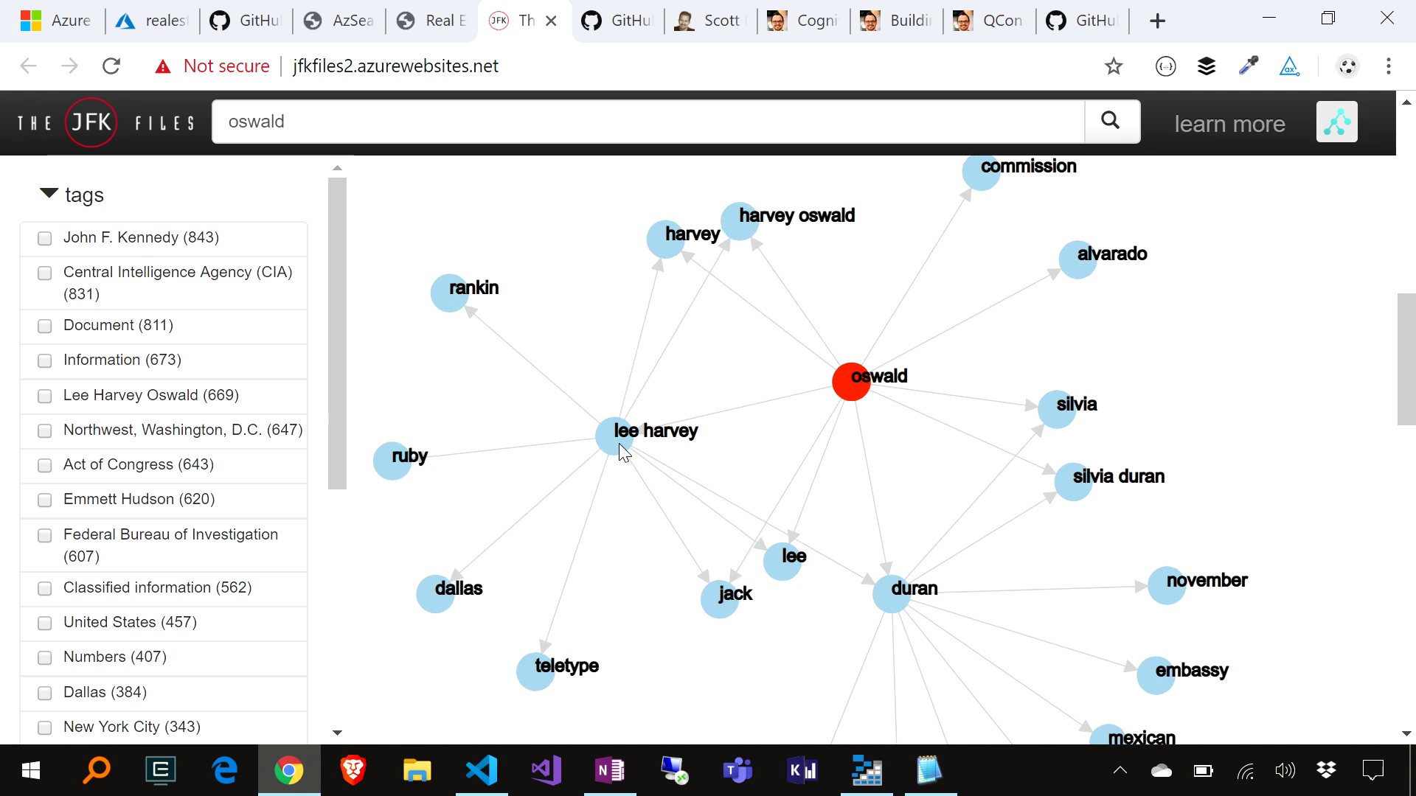
pyautogui.moveTo(614, 443)
pyautogui.mouseDown()
pyautogui.moveTo(578, 402)
pyautogui.moveTo(614, 215)
pyautogui.moveTo(560, 273)
pyautogui.mouseUp()
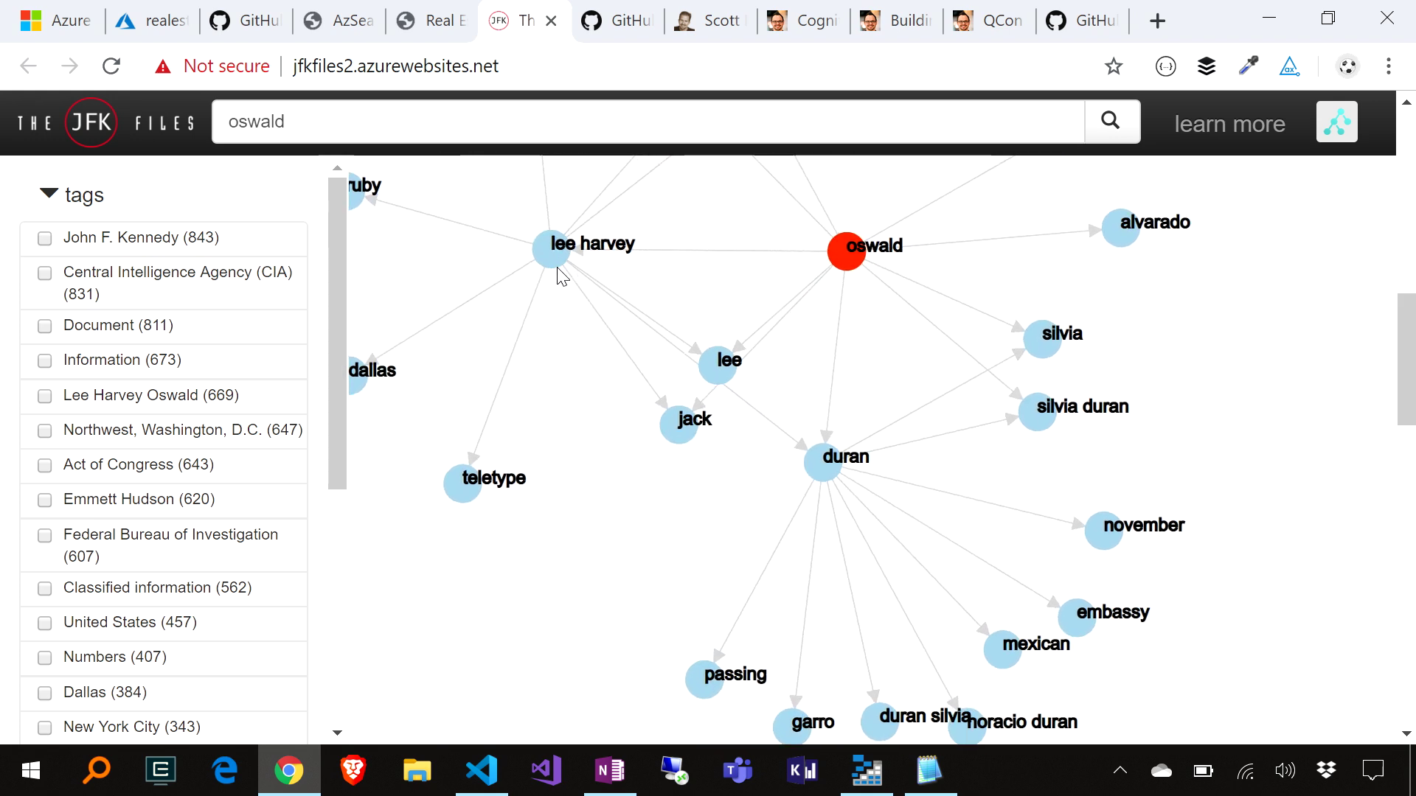
# Replace the oswald query with 'duran' and run the search.
pyautogui.click(361, 135)
pyautogui.hotkey('ctrl', 'a')
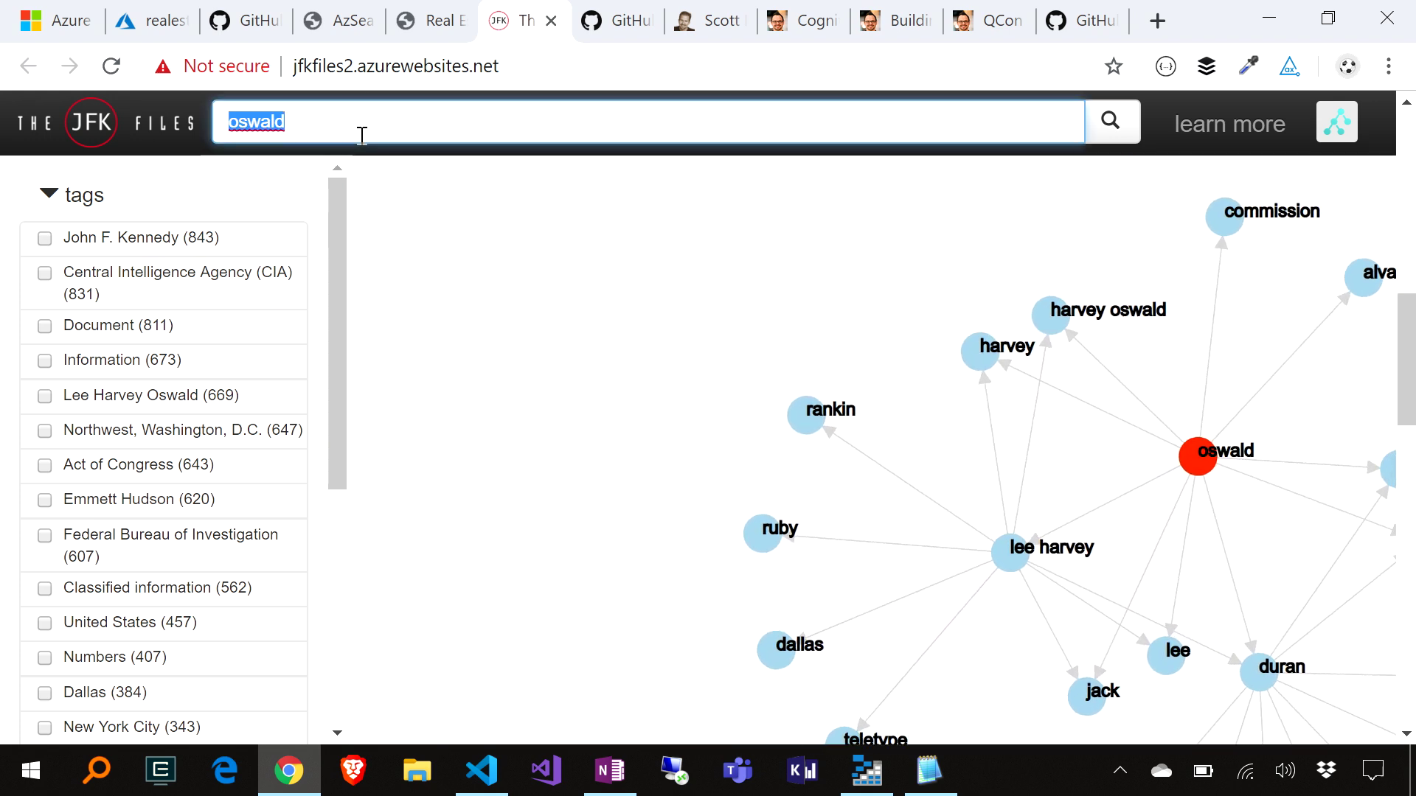
pyautogui.write('duran')
pyautogui.press('Return')
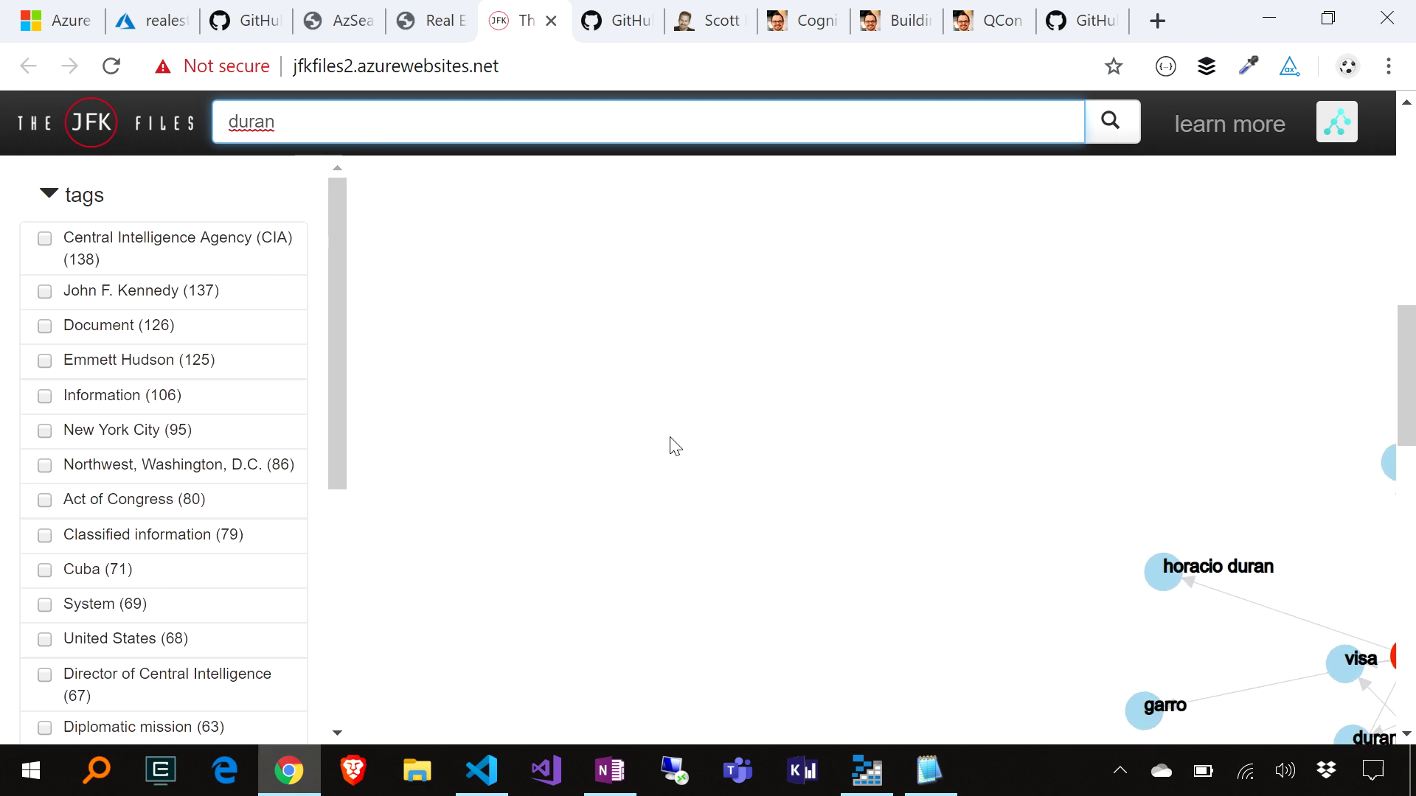
# Switch the duran matches back to the document list, including the Silvia Duran release record.
pyautogui.click(1336, 121)
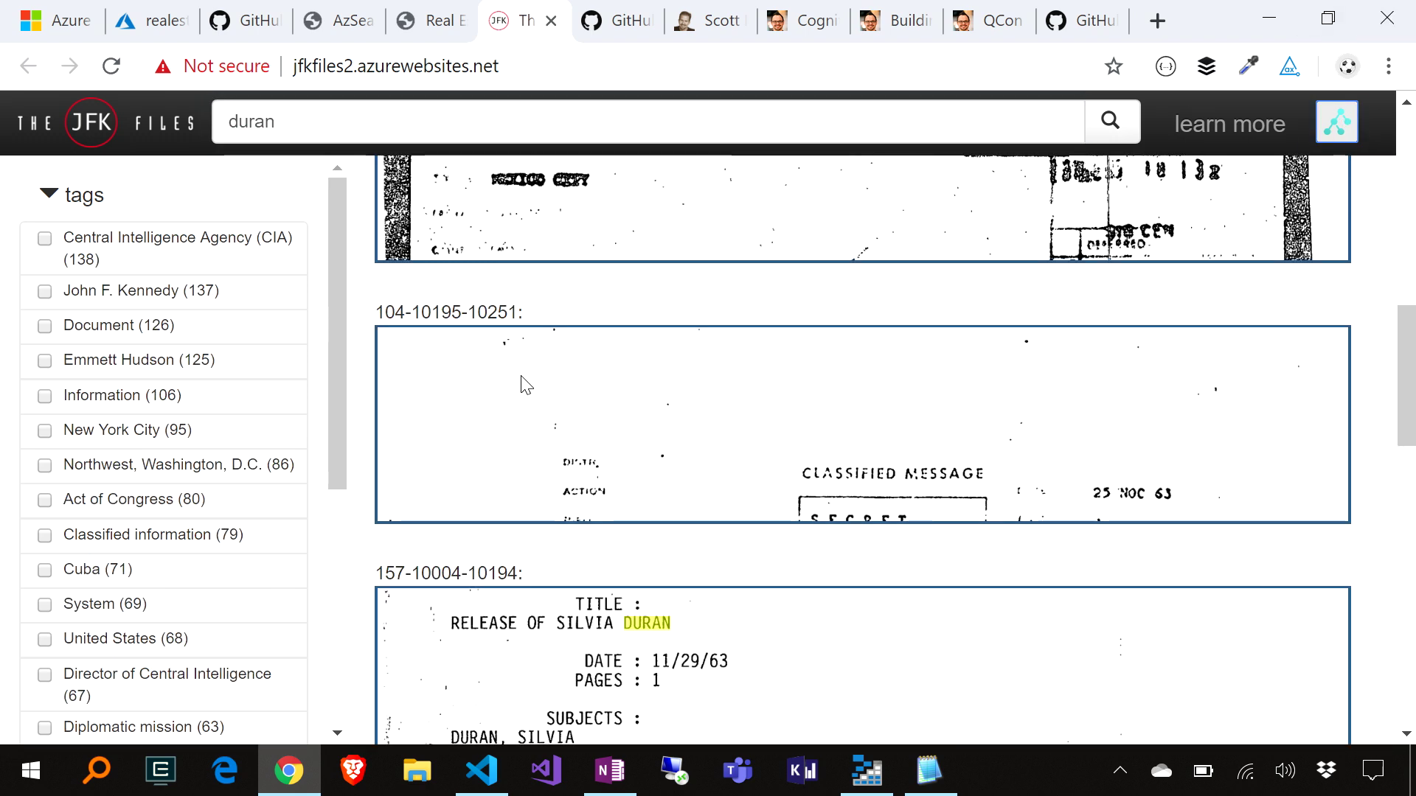
pyautogui.scroll(3, 447, 418)
pyautogui.scroll(5, 448, 418)
pyautogui.scroll(-3, 448, 418)
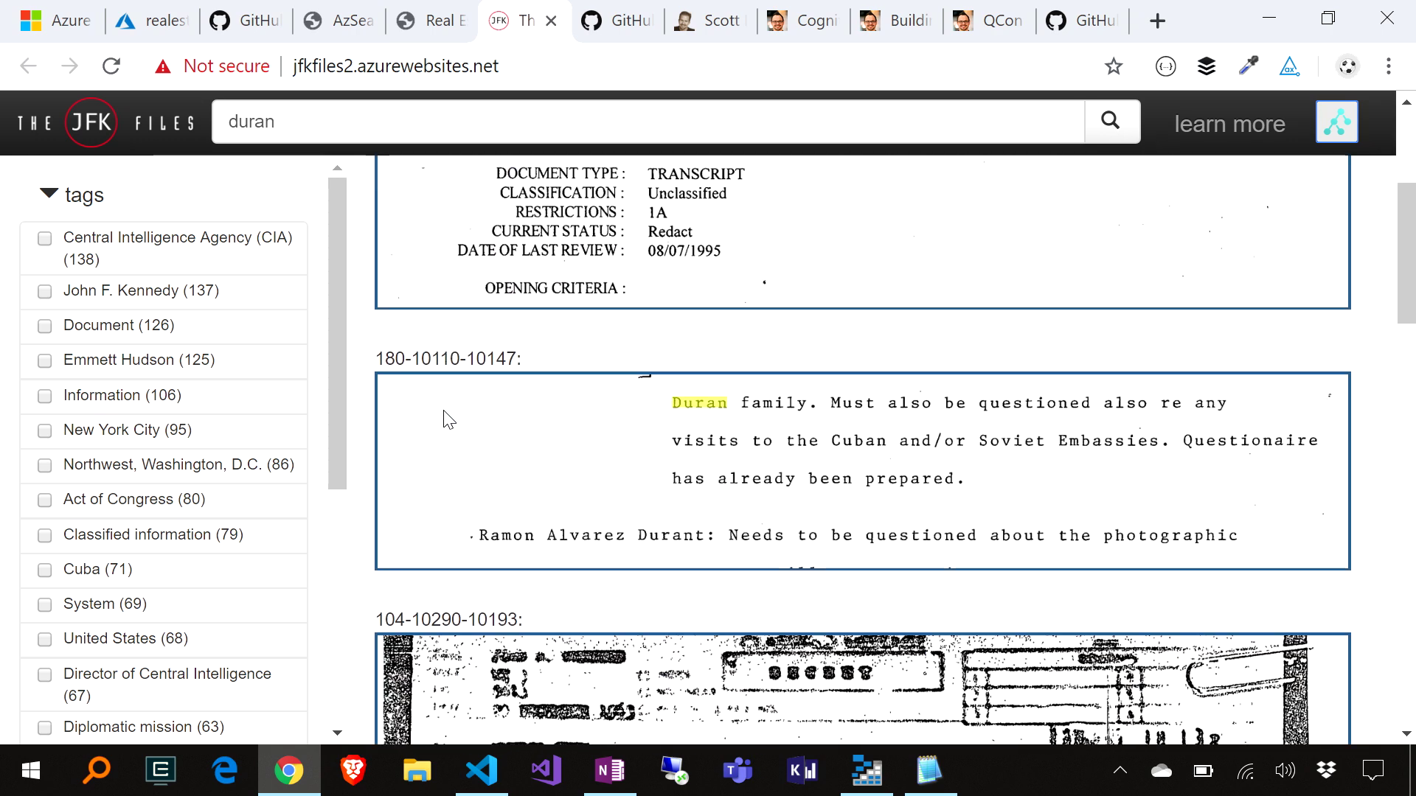
pyautogui.scroll(-1, 449, 418)
pyautogui.scroll(-3, 448, 418)
pyautogui.scroll(-2, 448, 419)
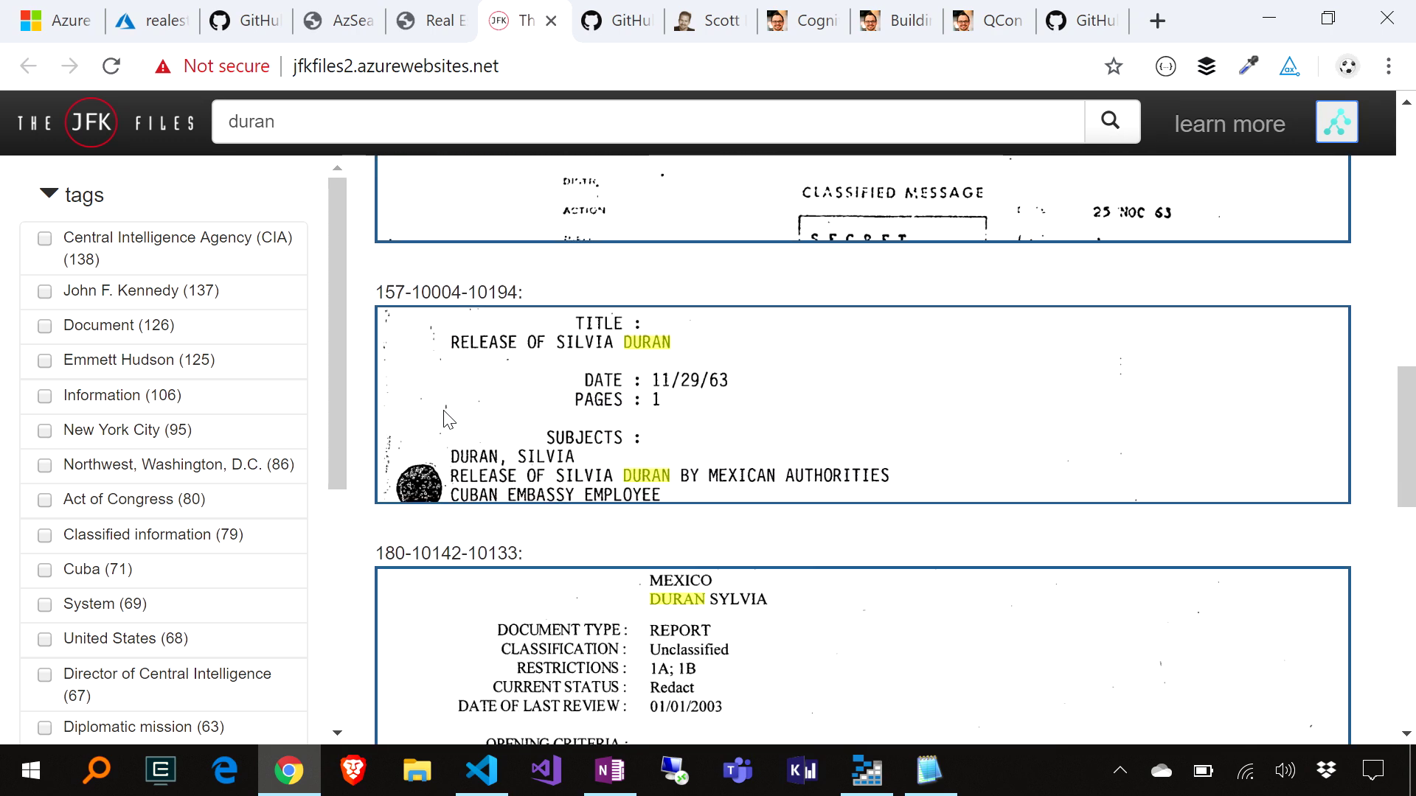
pyautogui.scroll(-1, 448, 419)
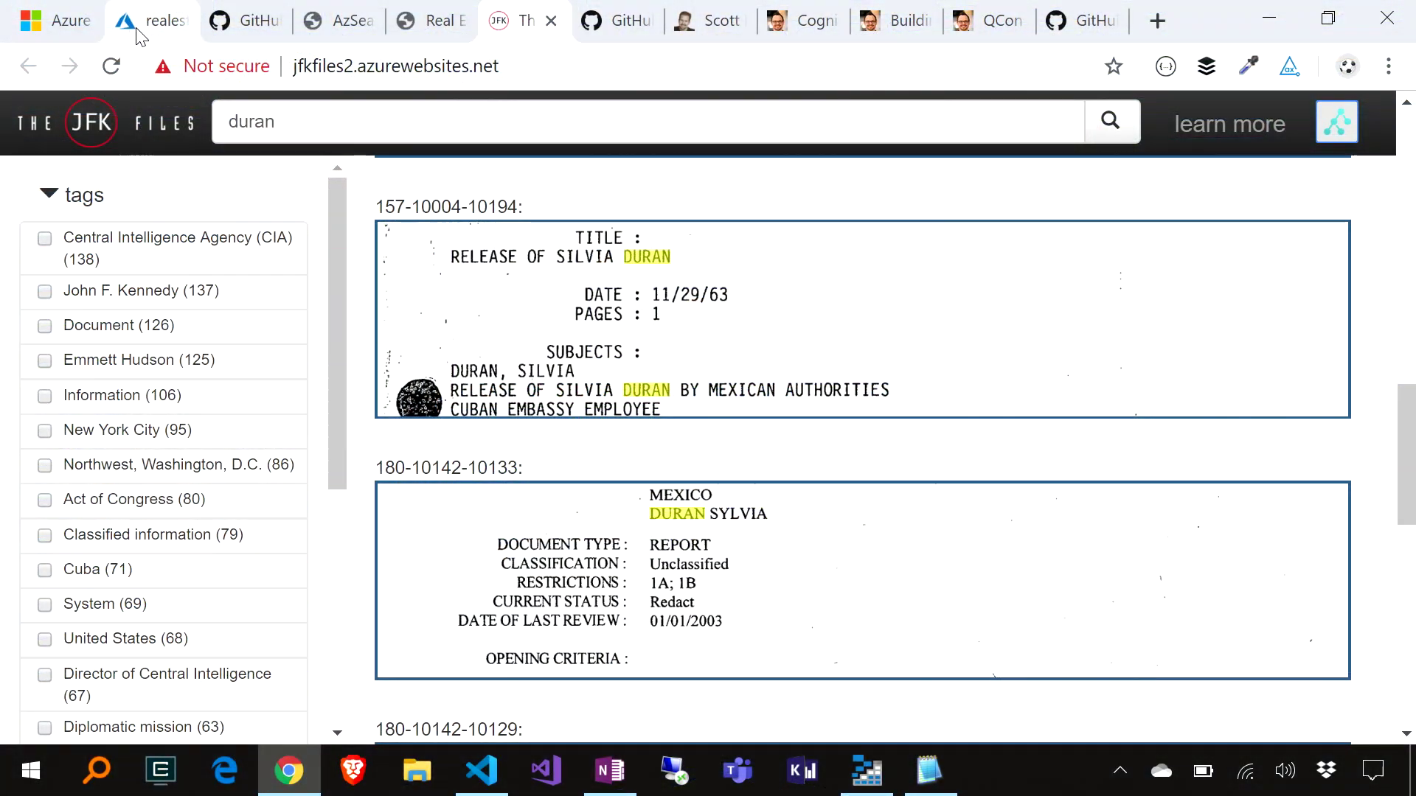
# Close the realestate-us-sample index and azurefriday service blades in the Azure portal.
pyautogui.click(132, 34)
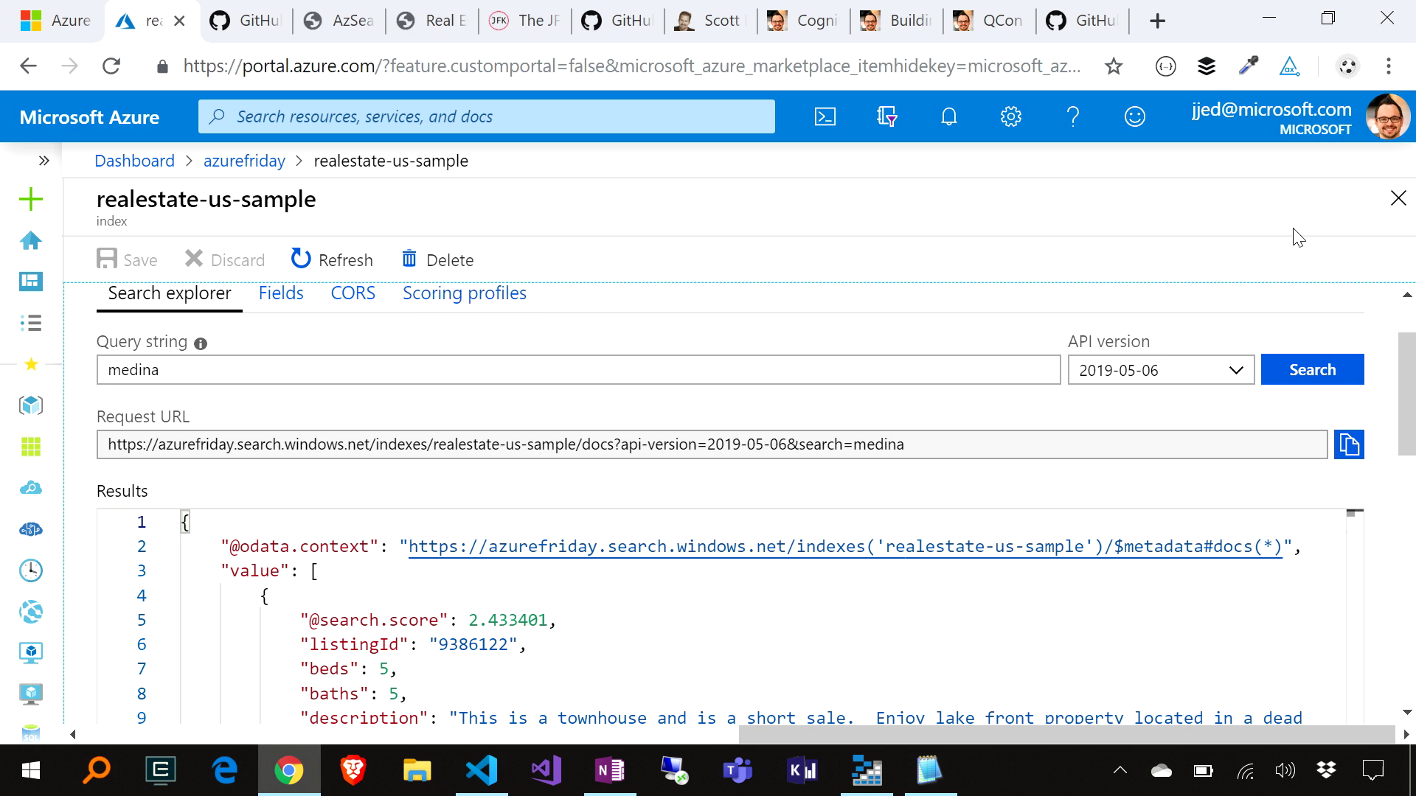
pyautogui.click(1396, 201)
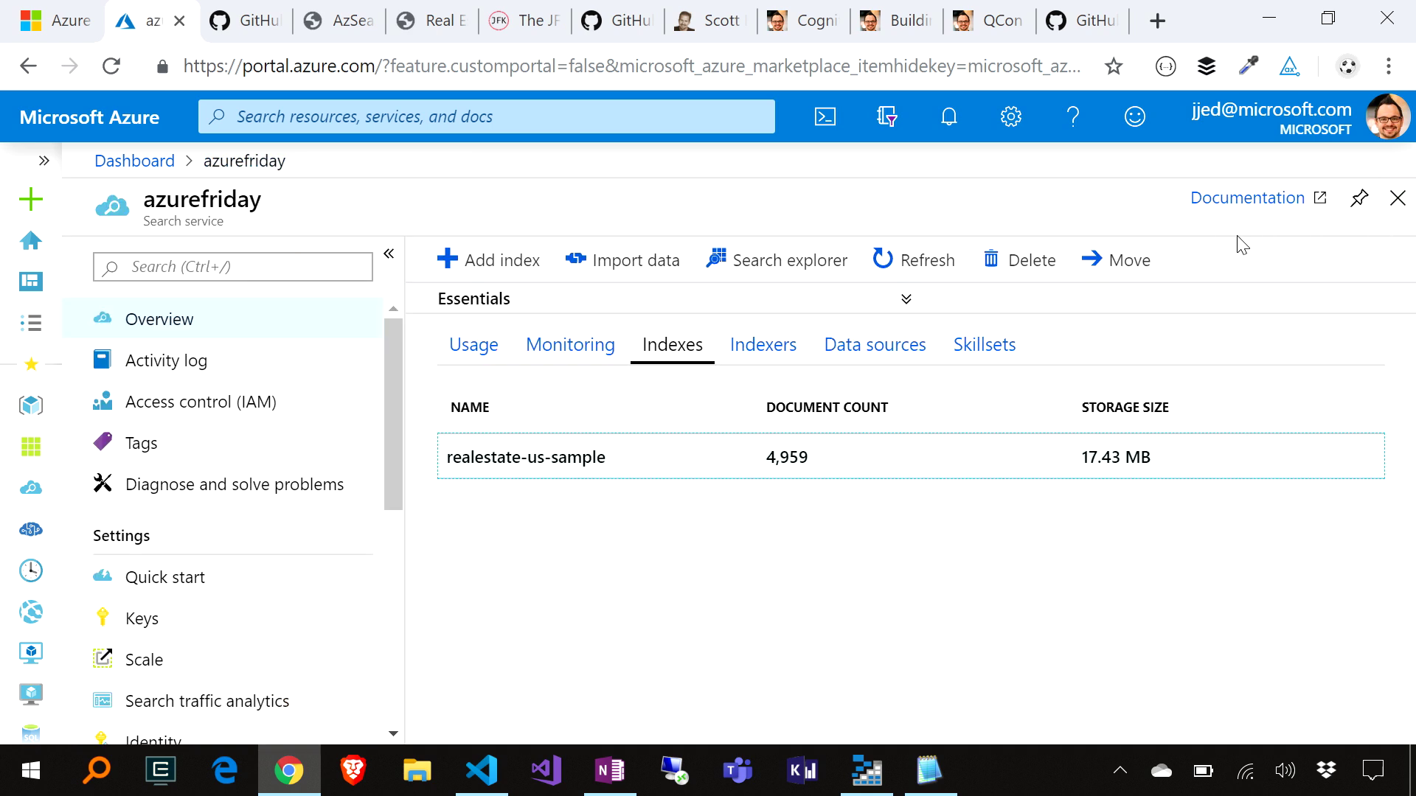
pyautogui.click(1396, 200)
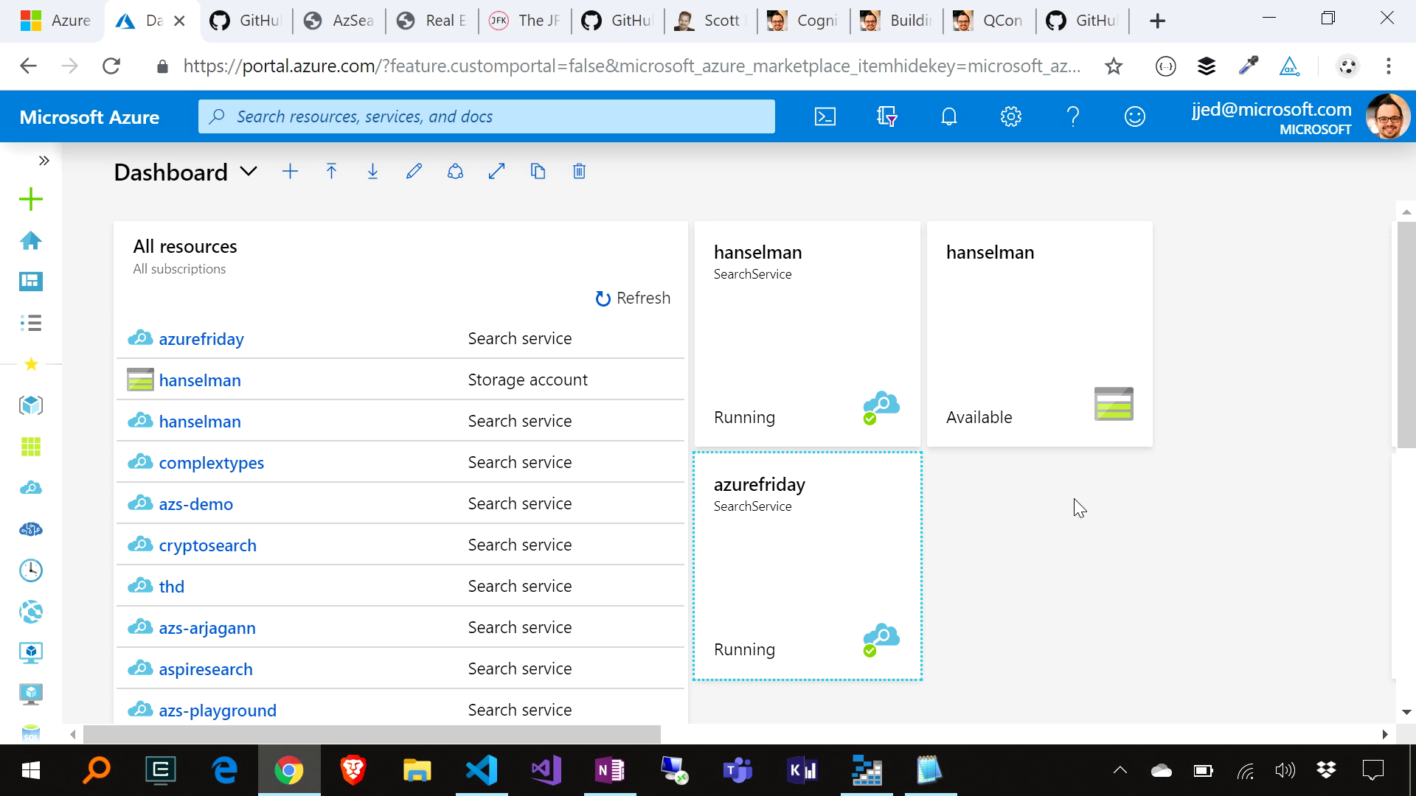
pyautogui.moveTo(1015, 337)
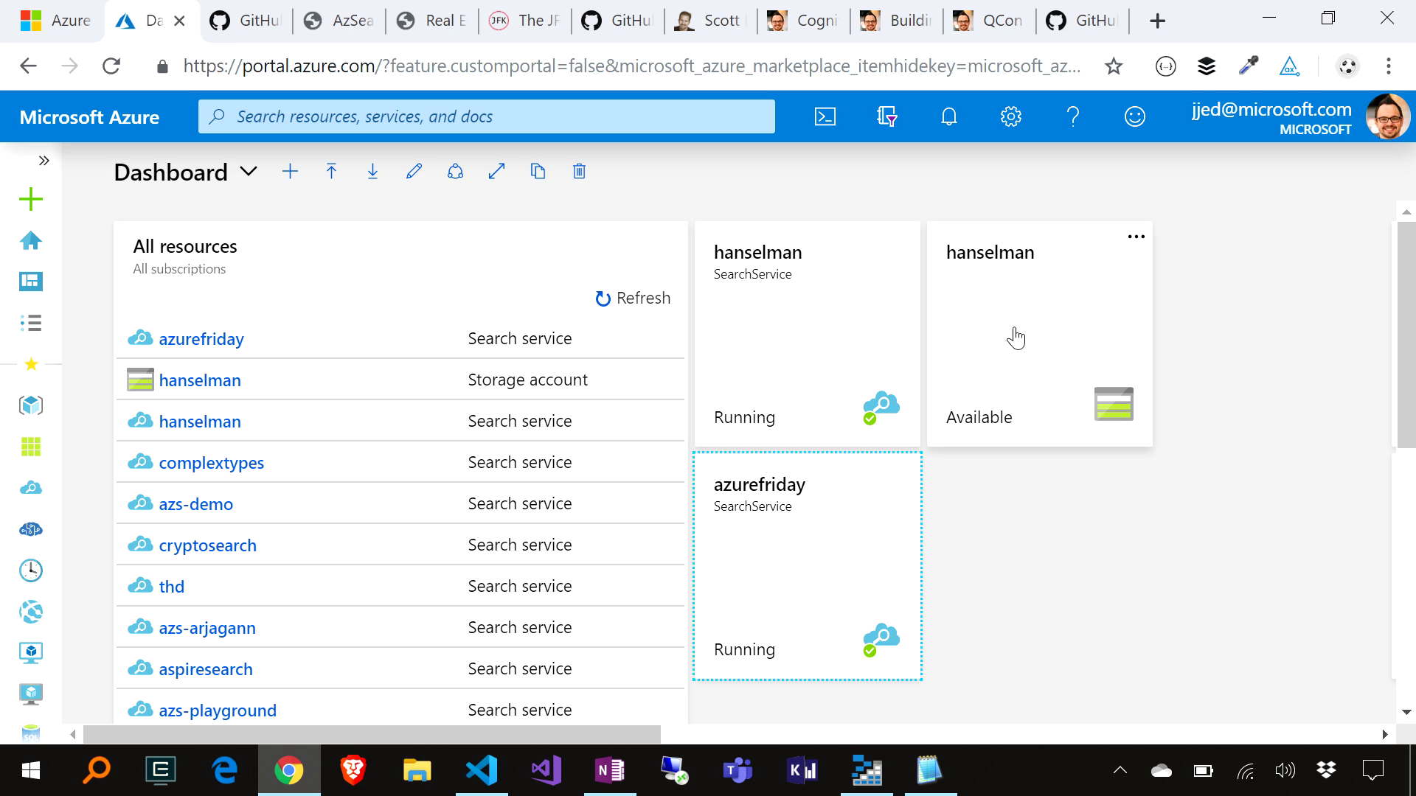
pyautogui.click(475, 770)
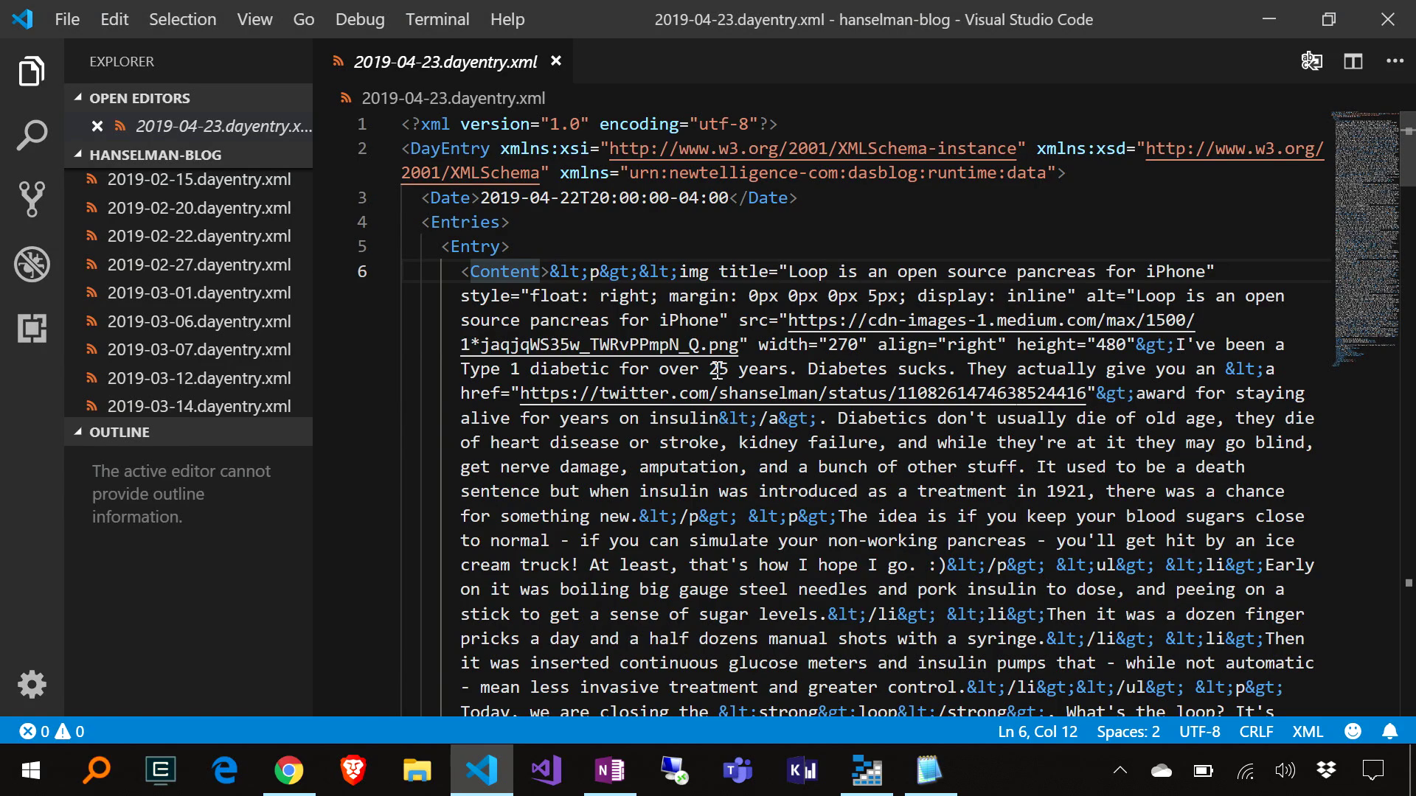
# Look over the dayentry XML Entry element, then minimise VS Code to reveal the portal.
pyautogui.click(570, 242)
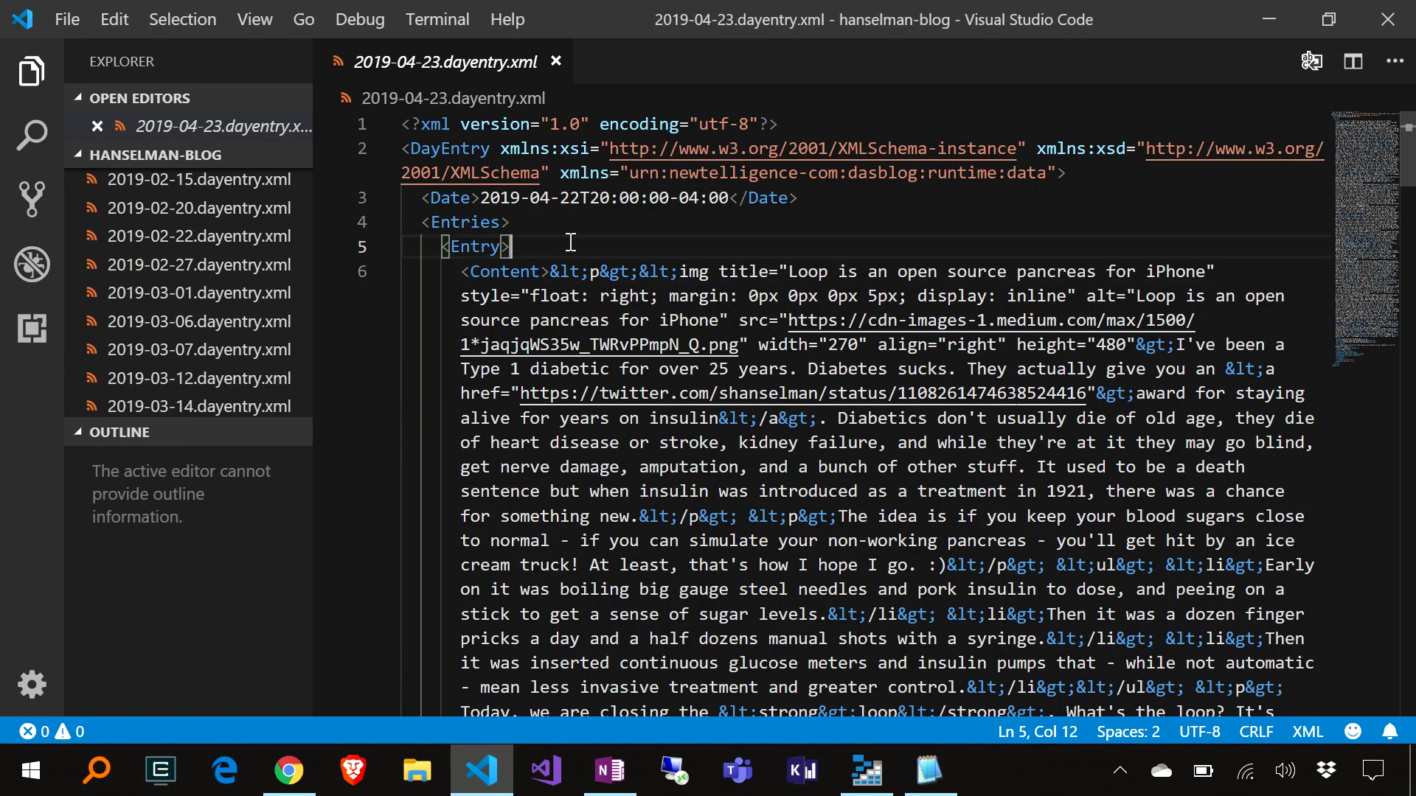
pyautogui.scroll(-1, 462, 278)
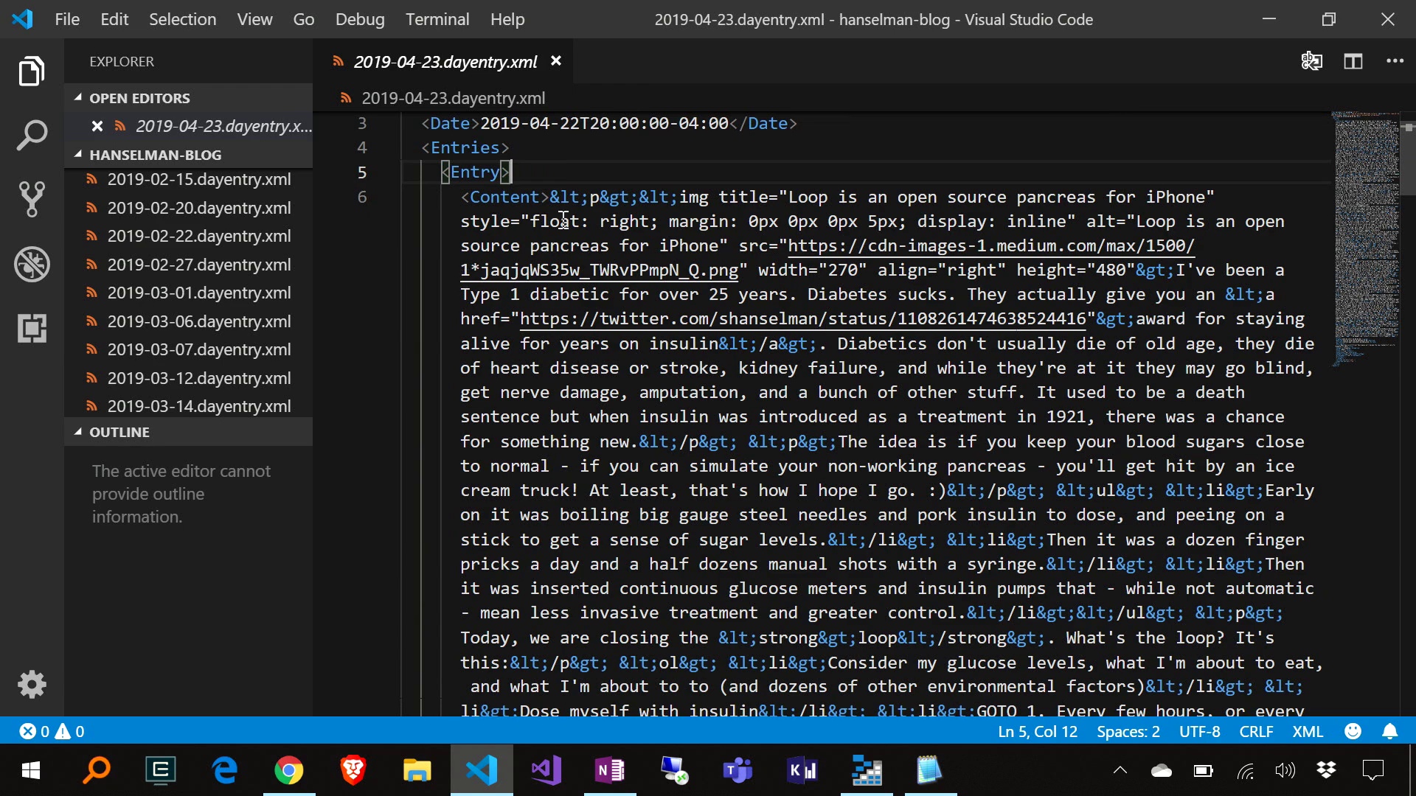
pyautogui.scroll(-5, 629, 390)
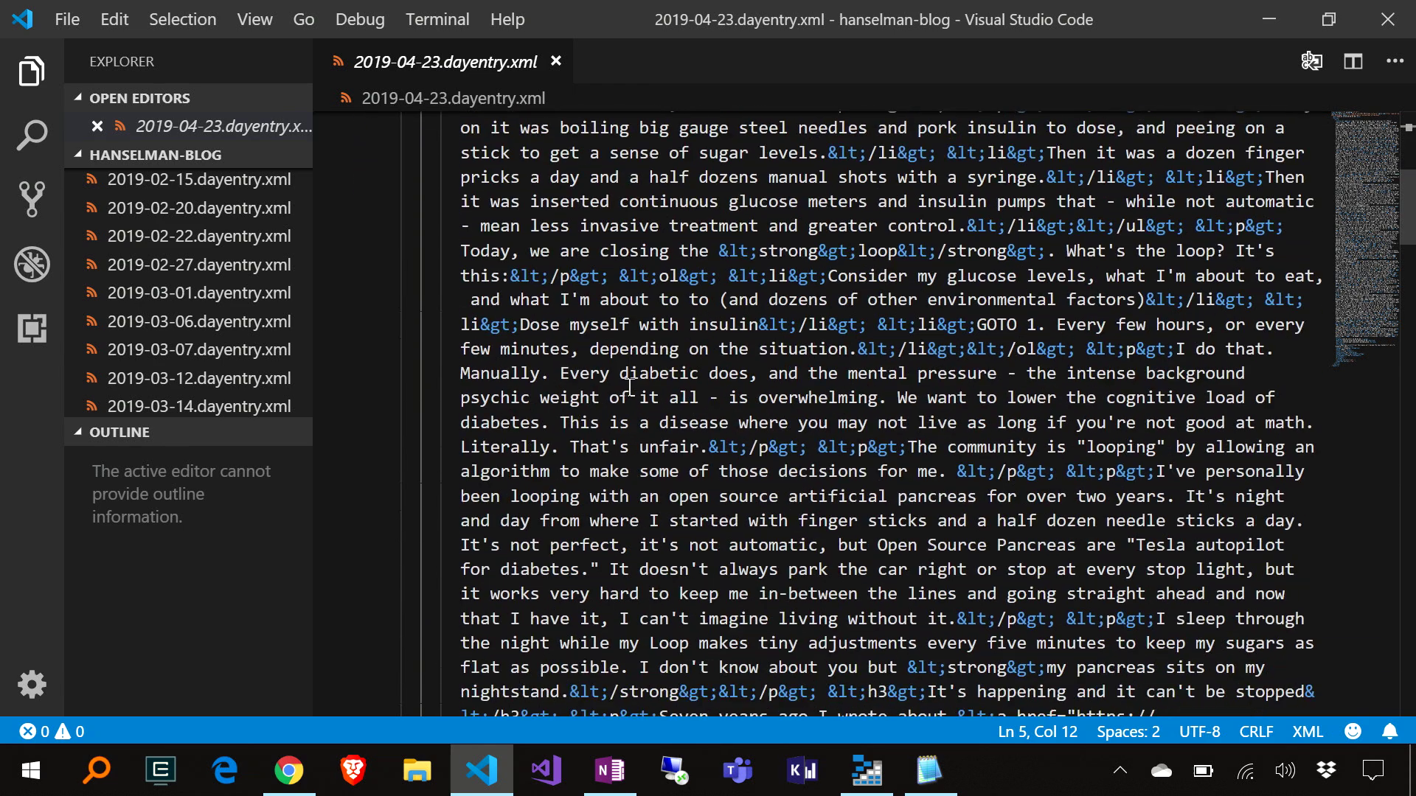
pyautogui.scroll(-3, 629, 390)
pyautogui.scroll(-1, 630, 390)
pyautogui.click(484, 775)
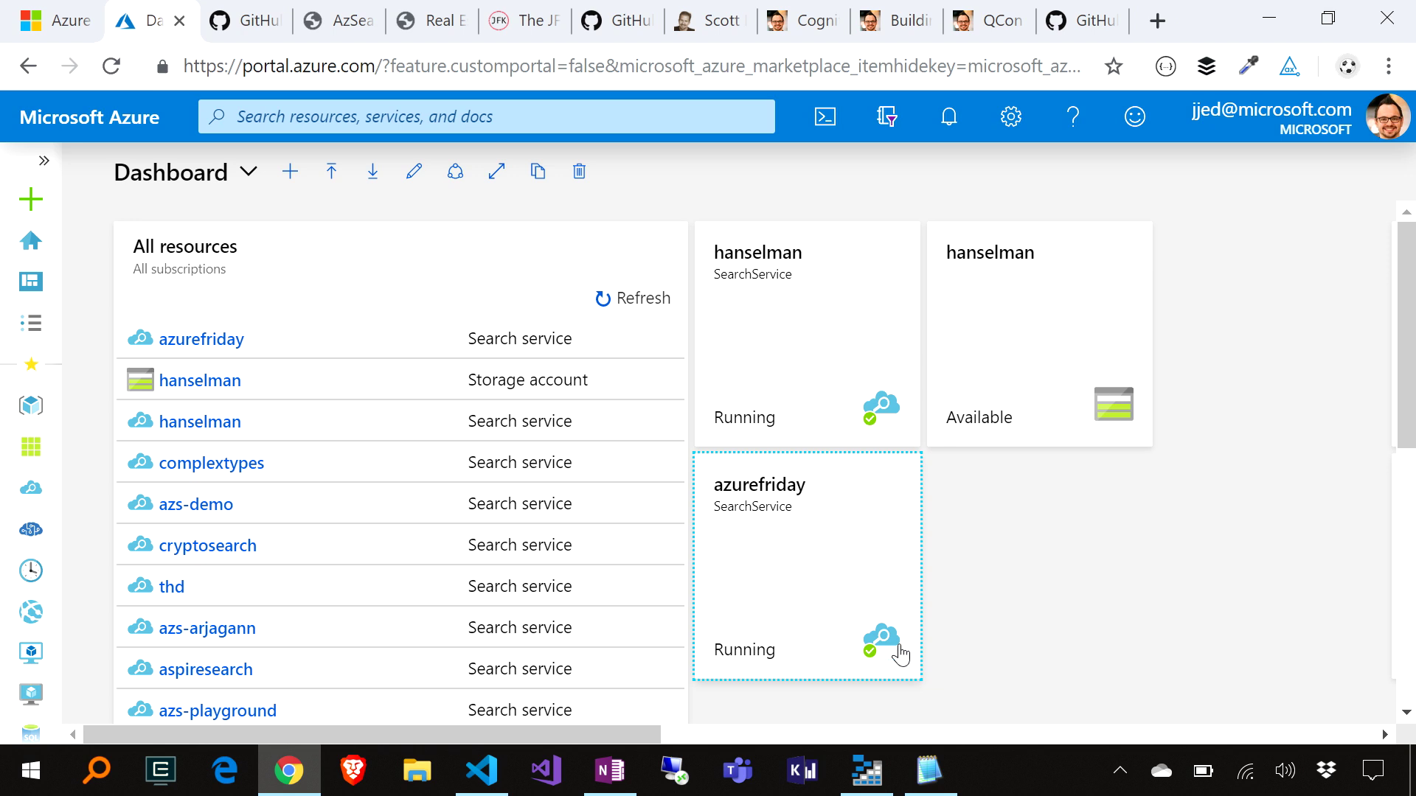
# Open the hanselman service, abandon the hanselman posts import, and open hanselman-cognitive-blog3.
pyautogui.click(800, 387)
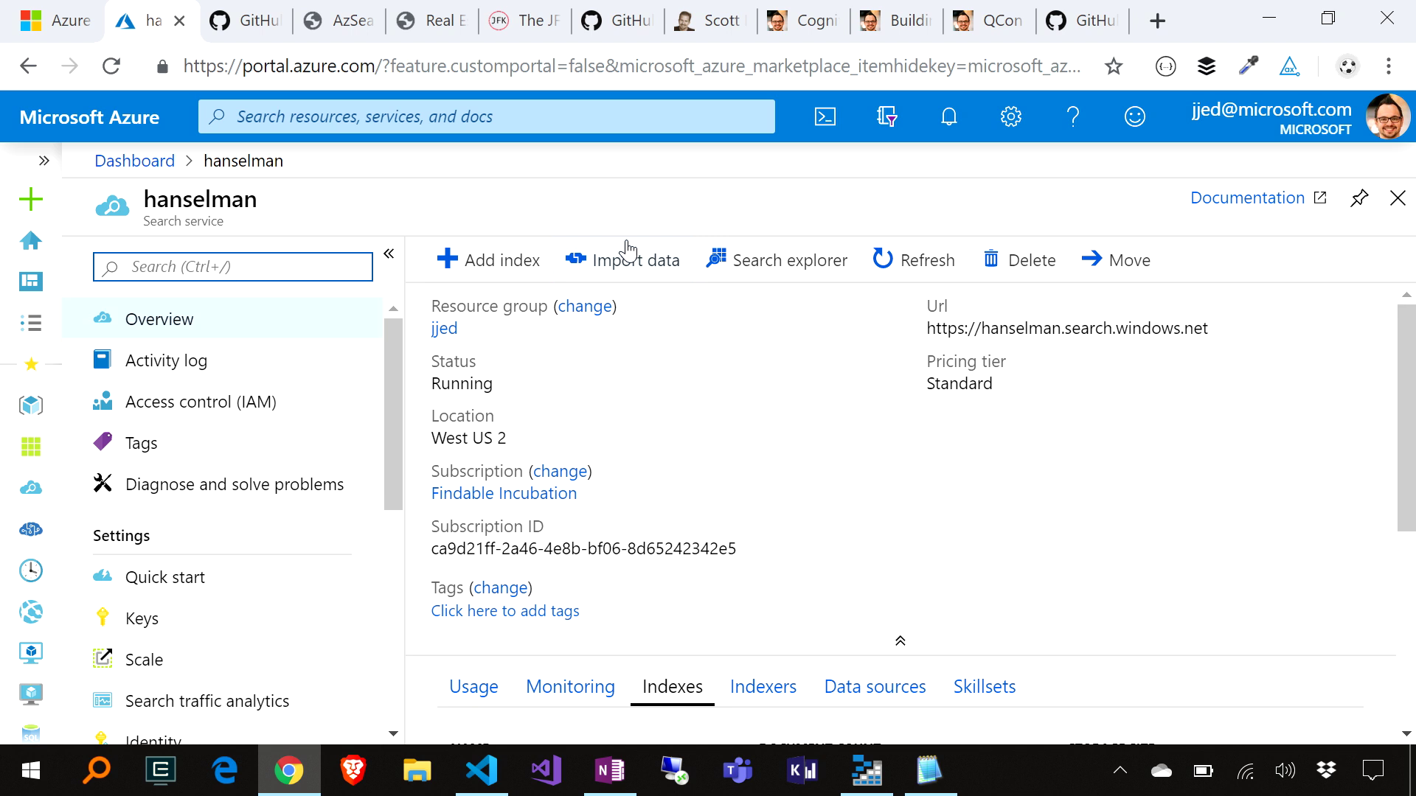
pyautogui.click(597, 266)
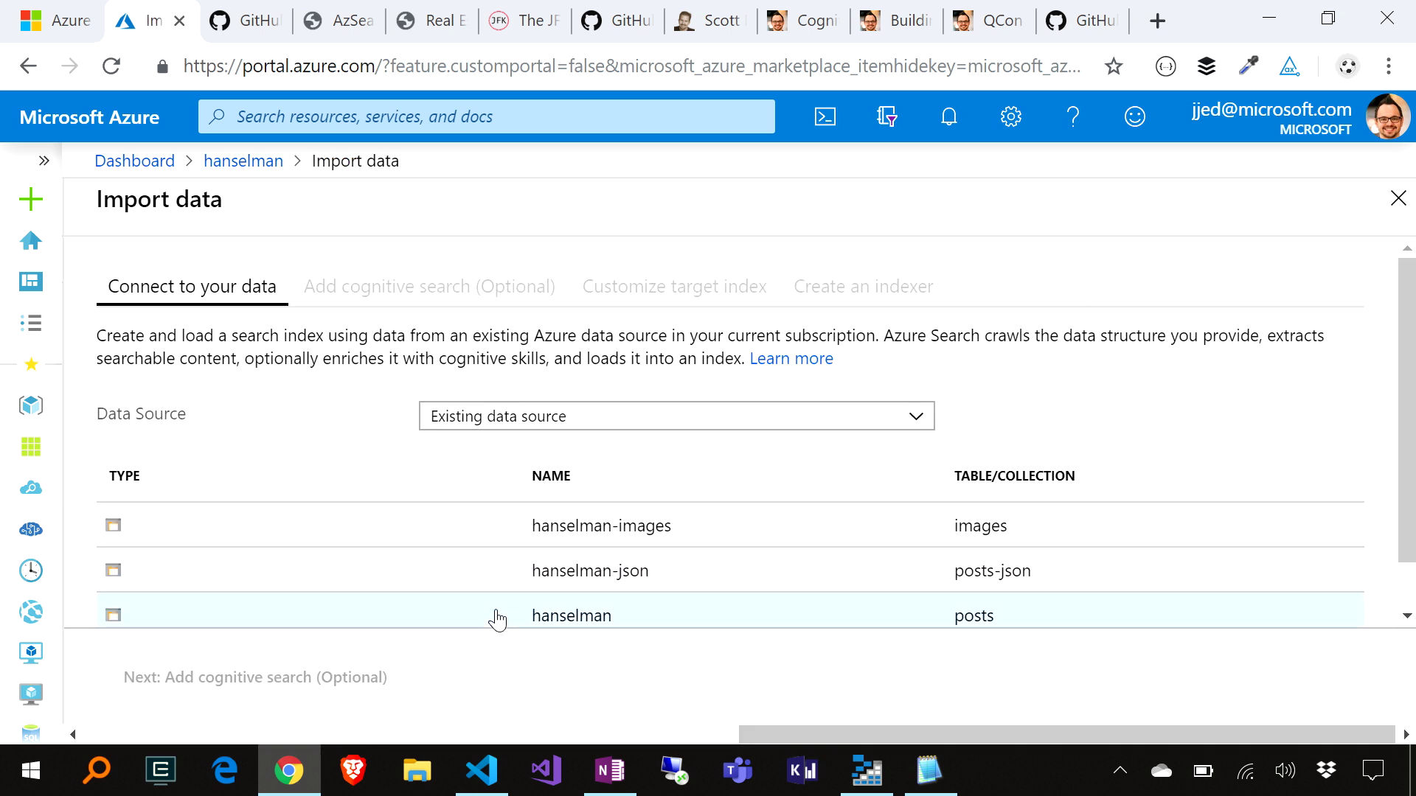
pyautogui.click(497, 619)
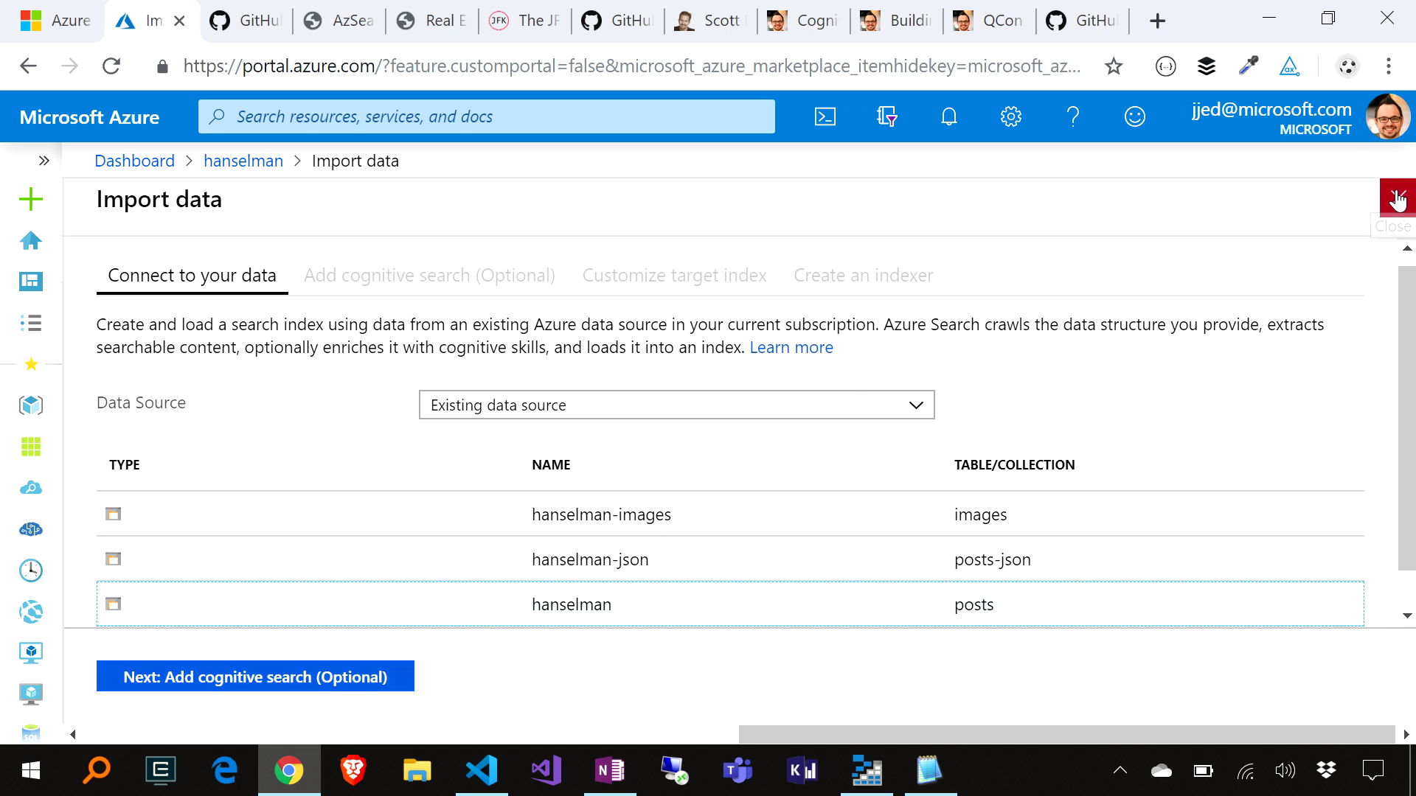
pyautogui.click(1397, 199)
pyautogui.scroll(-2, 765, 592)
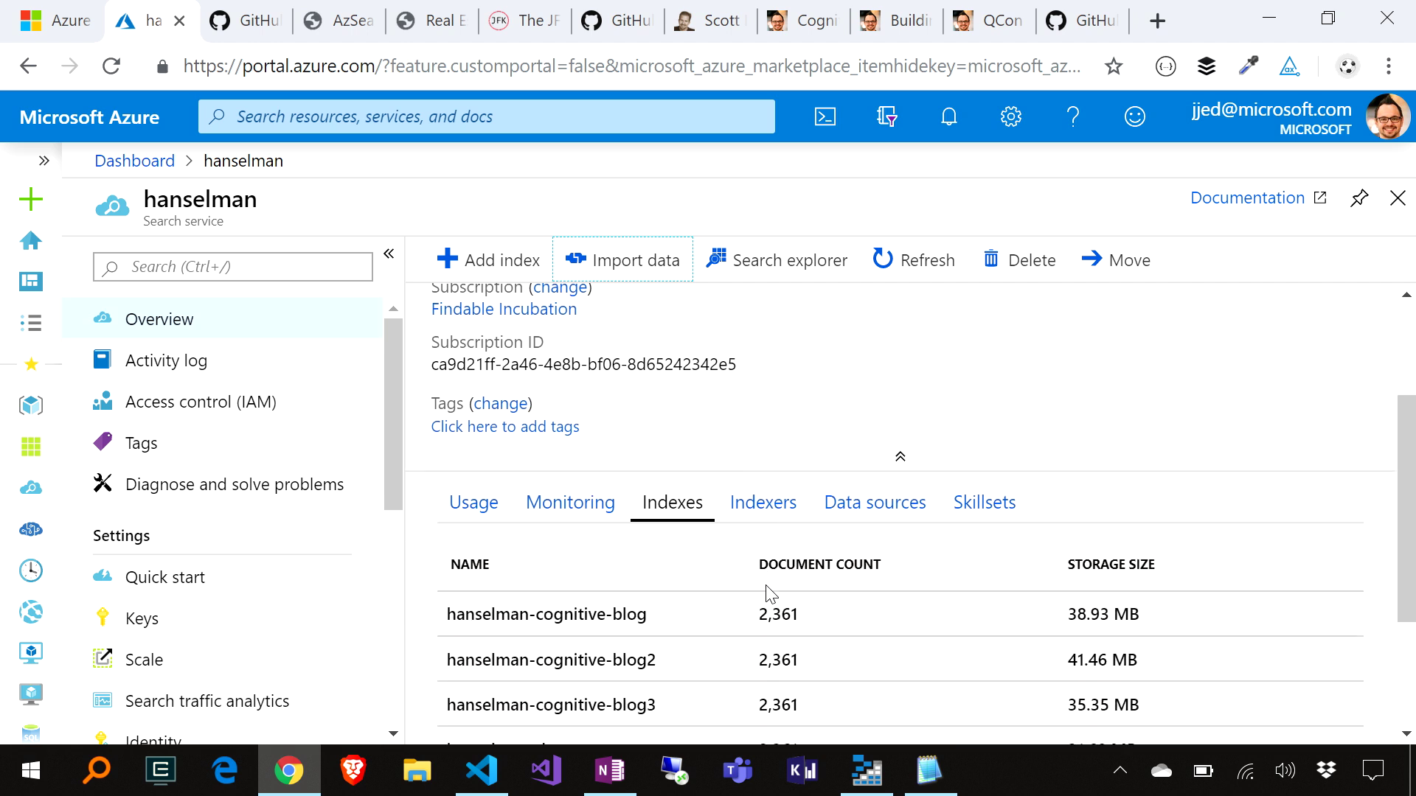
pyautogui.scroll(-1, 767, 598)
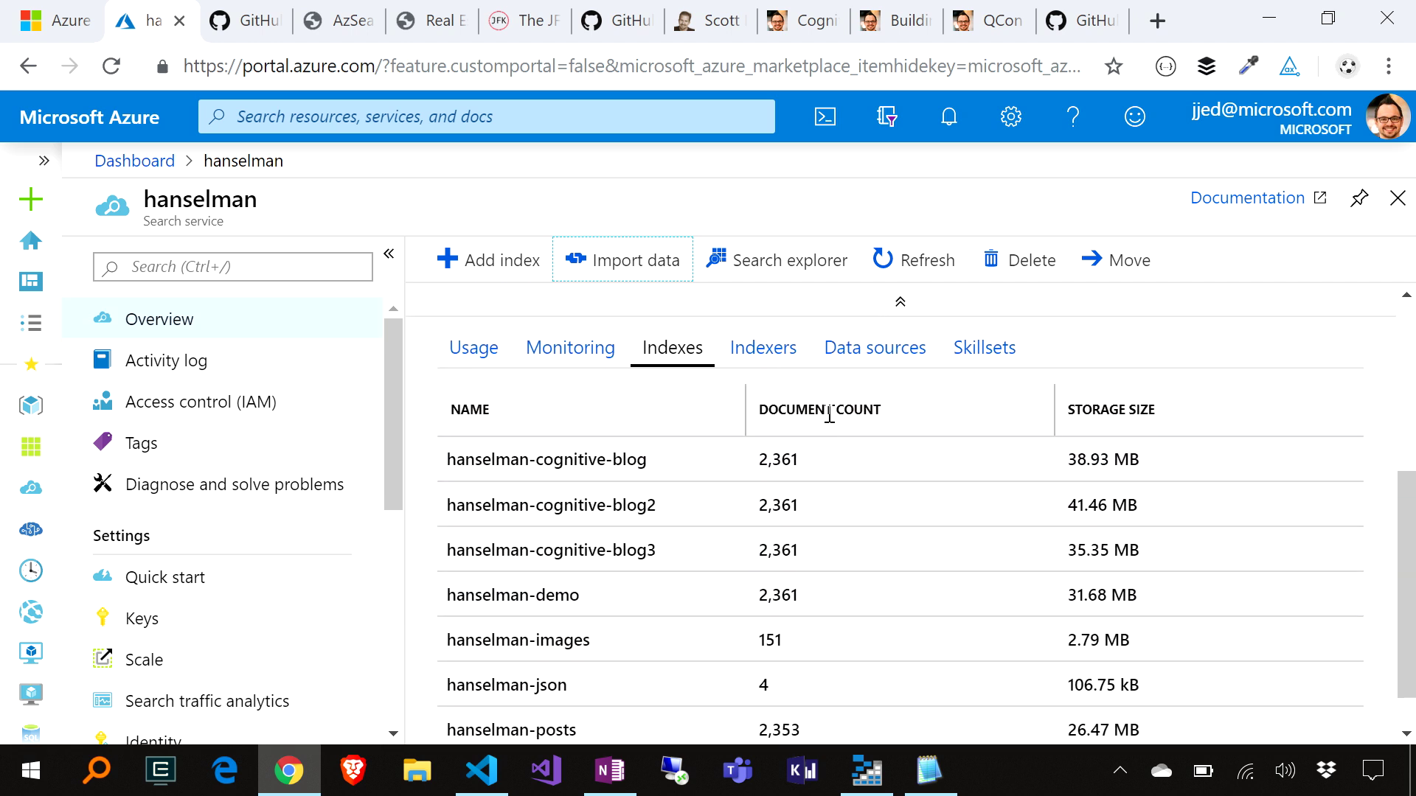
pyautogui.click(556, 563)
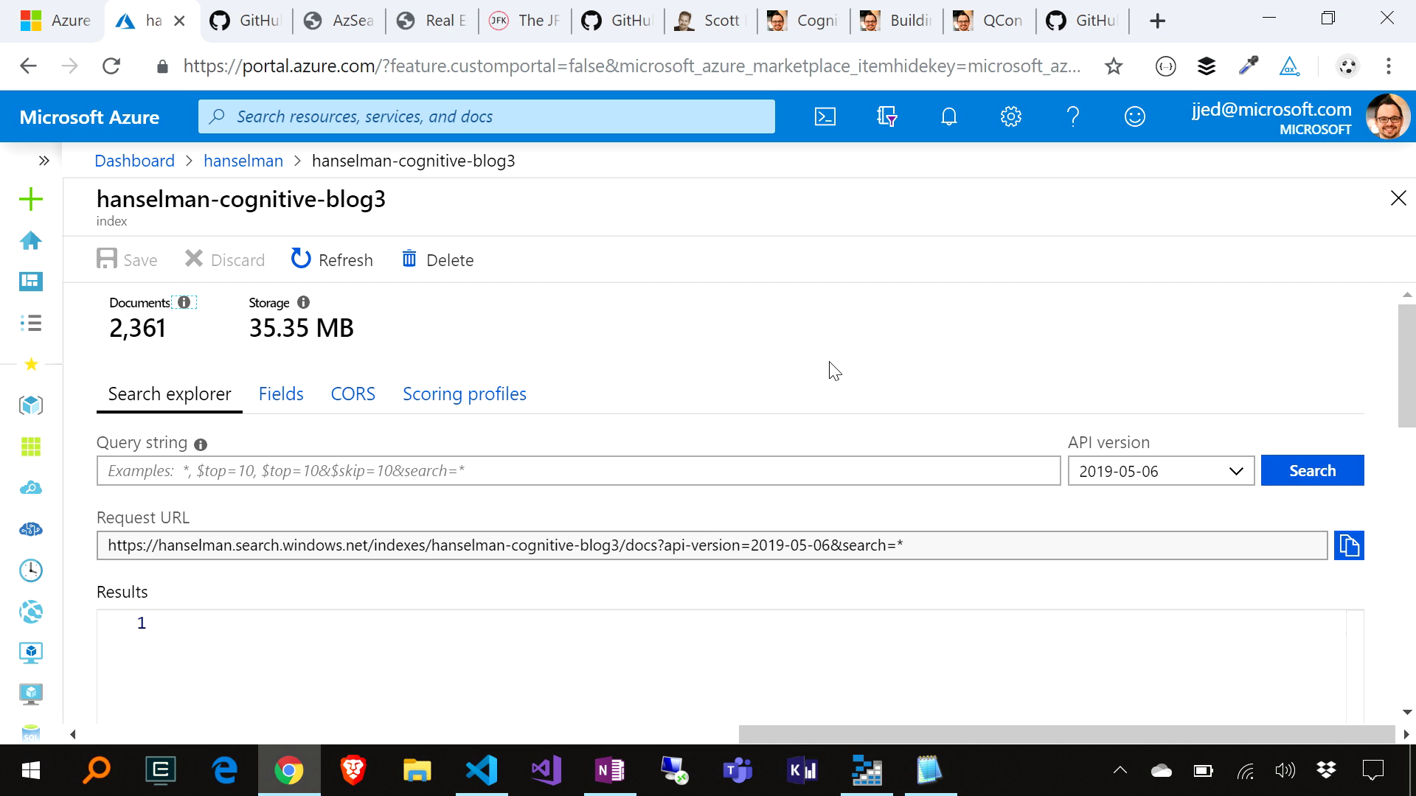
pyautogui.click(1002, 475)
pyautogui.write('satya')
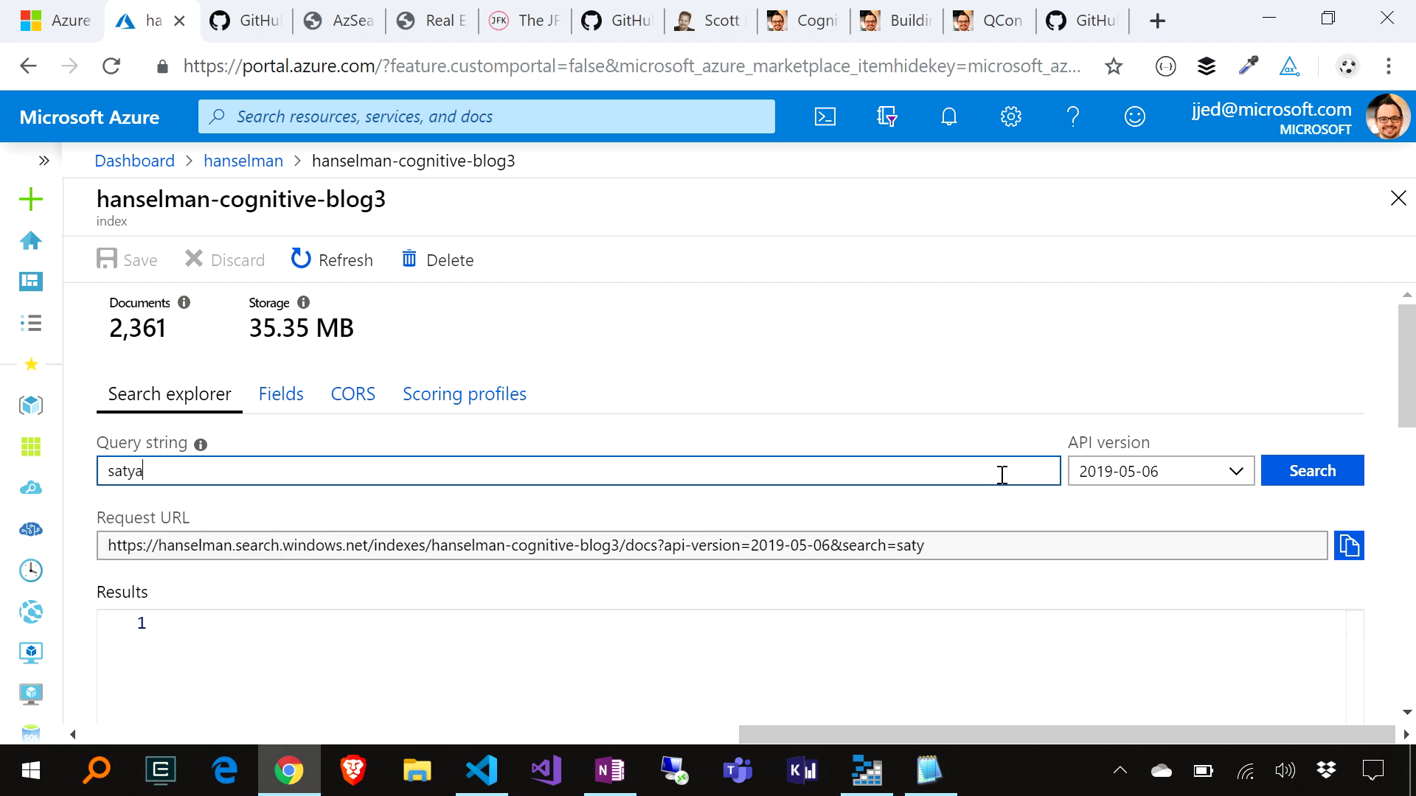
pyautogui.scroll(-1, 1235, 328)
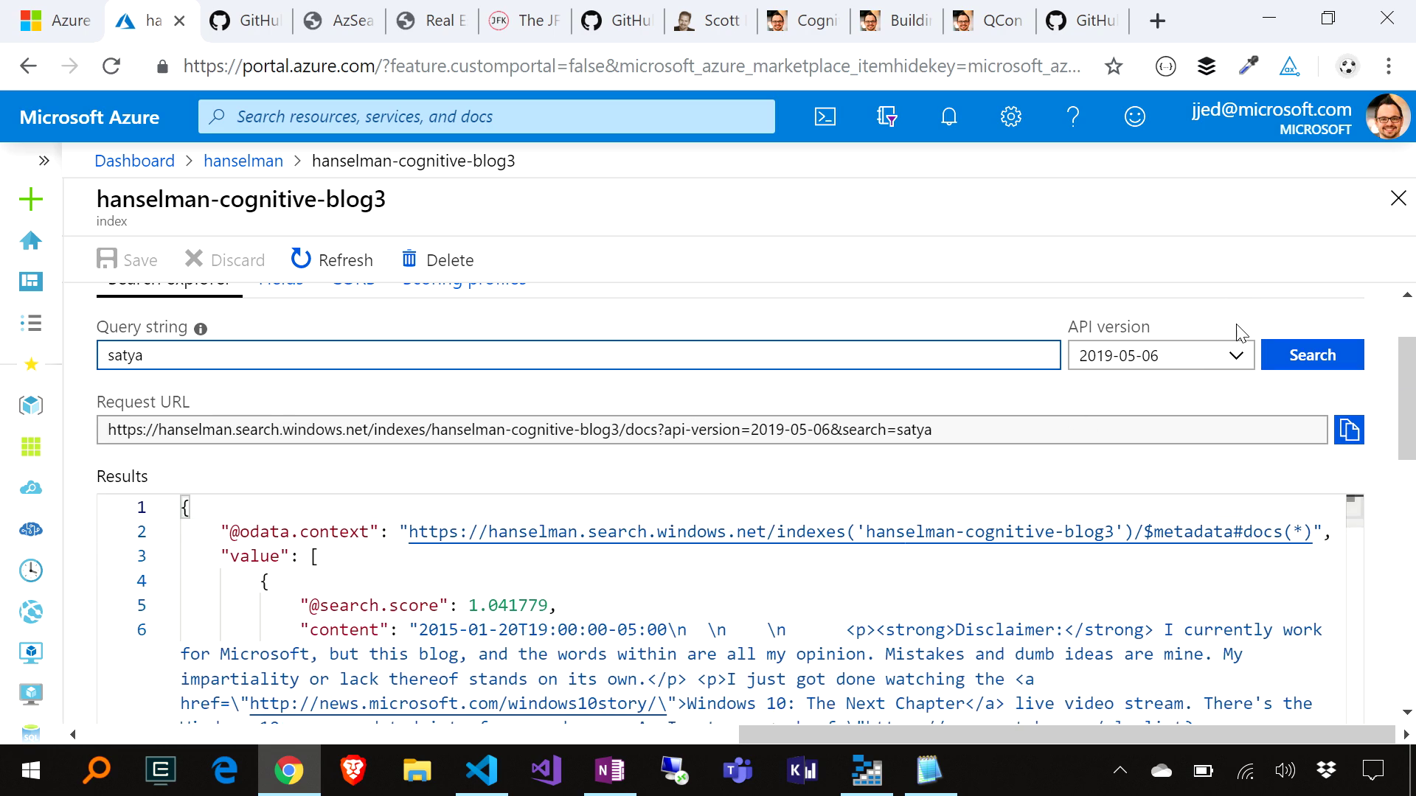
pyautogui.scroll(-1, 1236, 328)
pyautogui.scroll(-2, 981, 520)
pyautogui.scroll(-2, 980, 520)
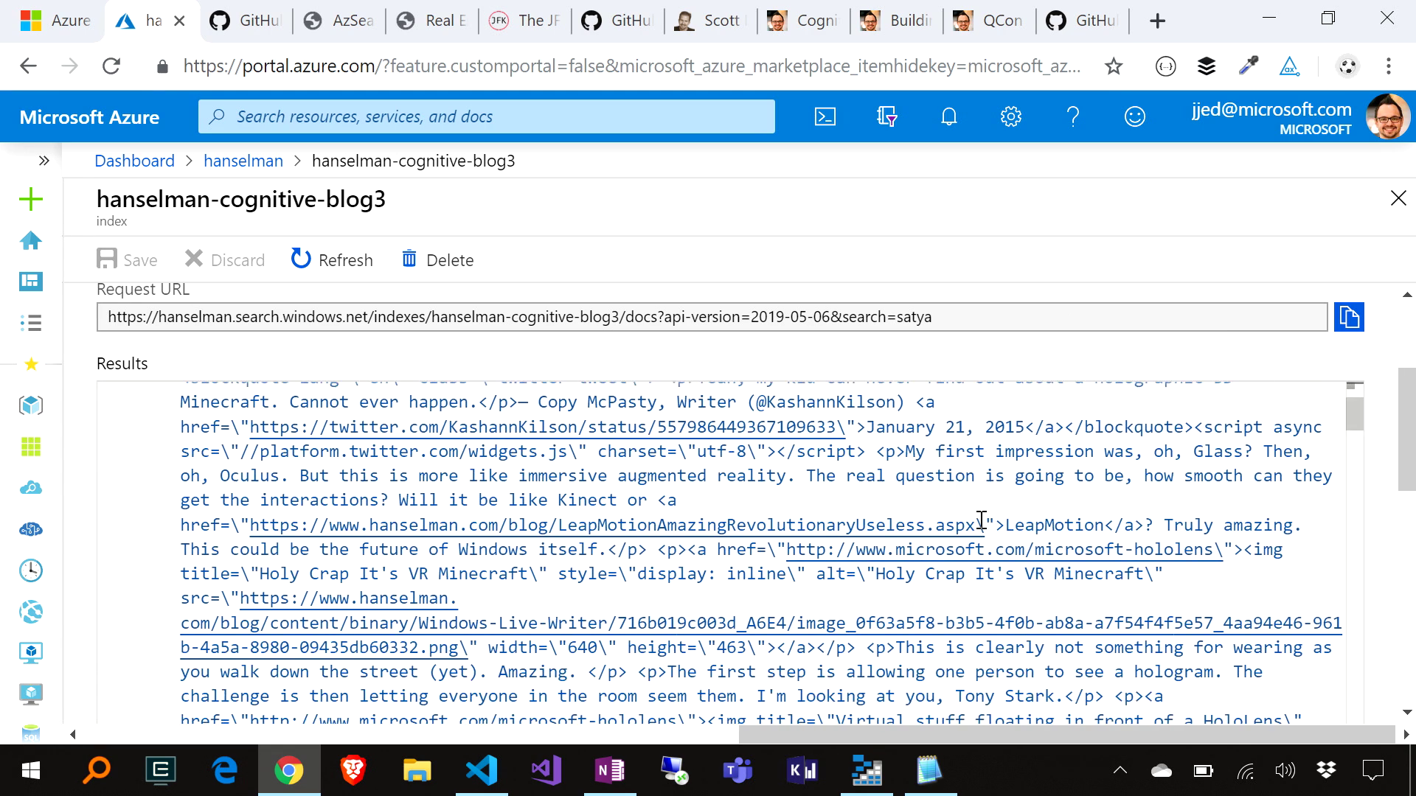
pyautogui.scroll(-2, 980, 520)
pyautogui.scroll(-2, 980, 521)
pyautogui.scroll(-2, 981, 519)
pyautogui.scroll(-2, 980, 520)
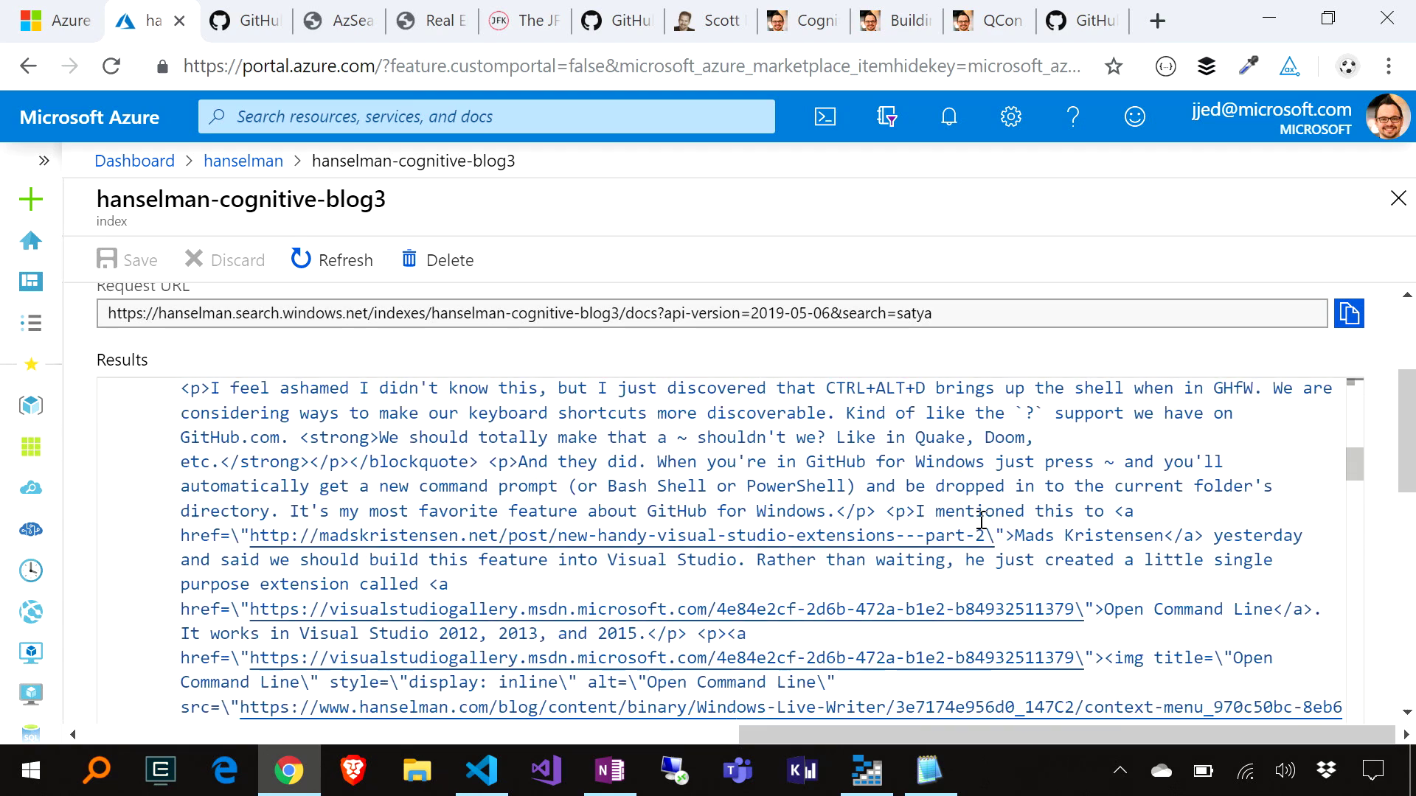
pyautogui.scroll(-2, 980, 520)
pyautogui.scroll(-2, 981, 520)
pyautogui.scroll(-3, 981, 520)
pyautogui.scroll(-1, 981, 520)
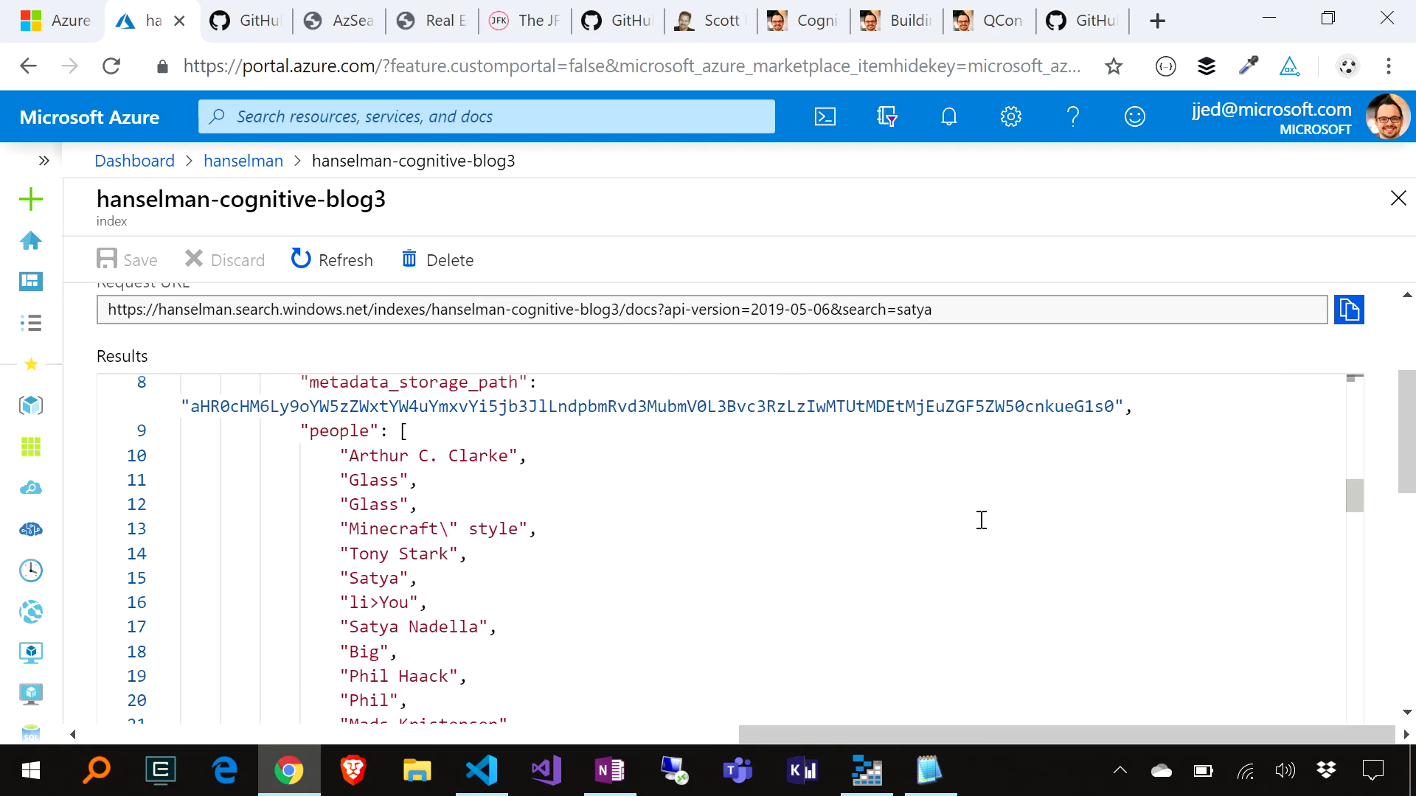
pyautogui.scroll(1, 980, 520)
pyautogui.scroll(-1, 381, 502)
pyautogui.scroll(-2, 379, 498)
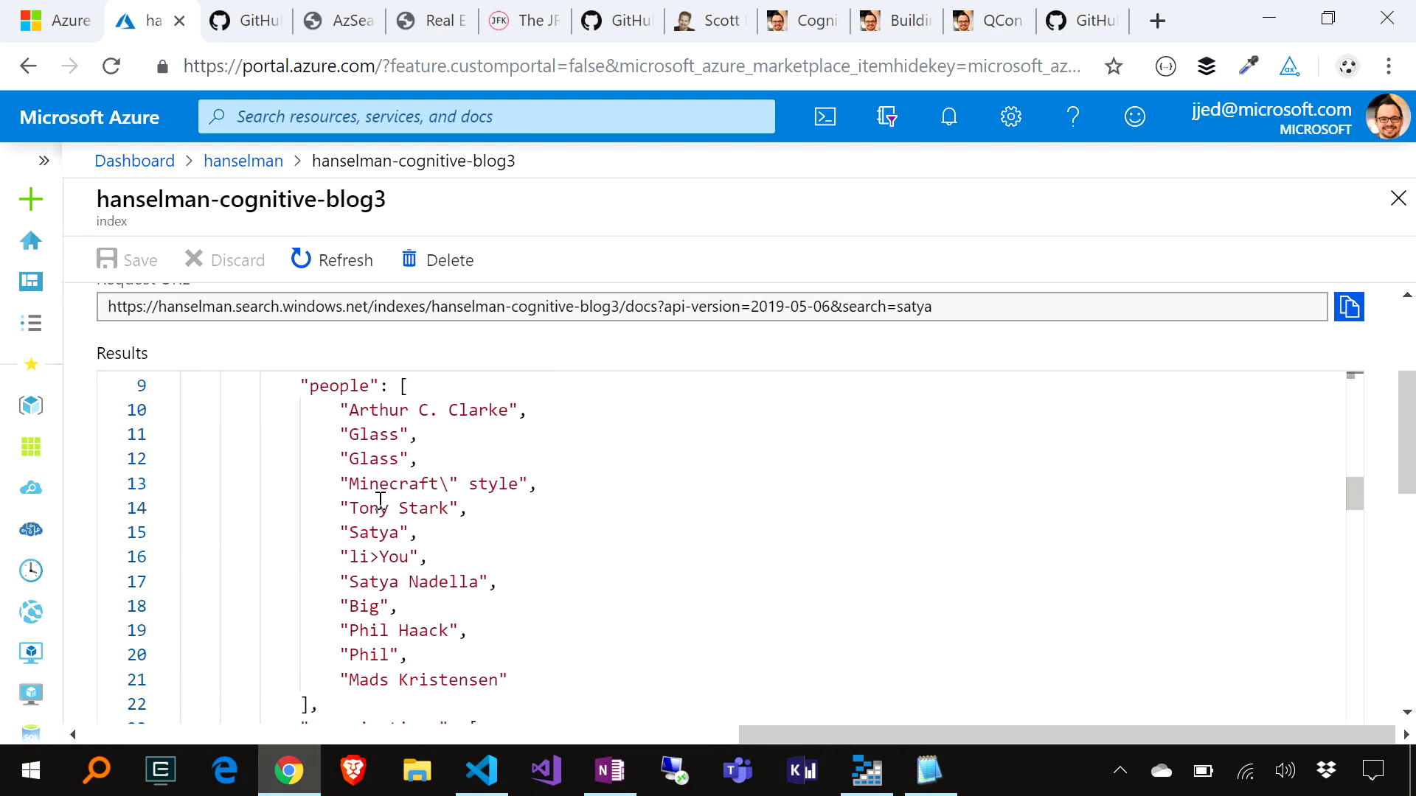
pyautogui.scroll(-1, 371, 495)
pyautogui.scroll(-1, 526, 584)
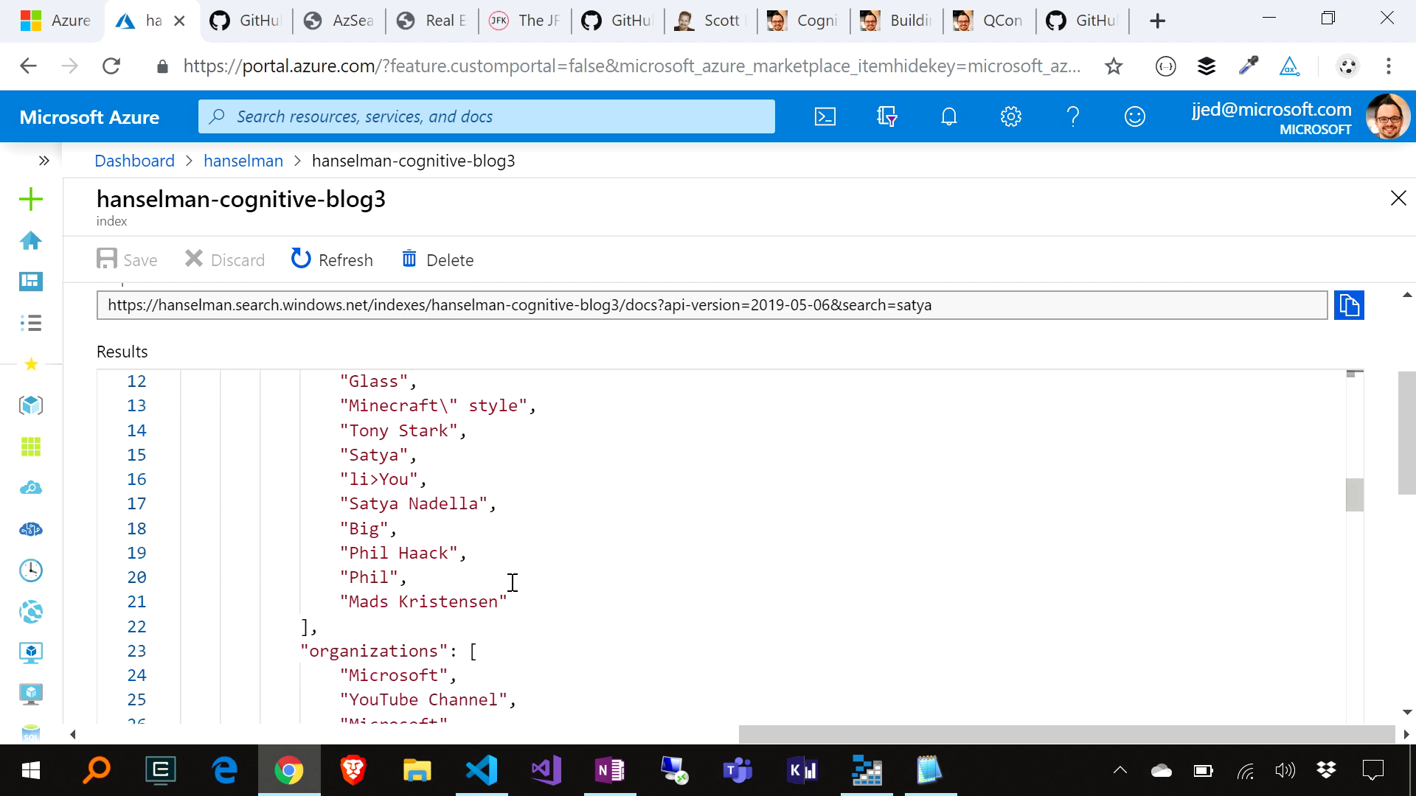
pyautogui.scroll(-1, 559, 606)
pyautogui.scroll(-2, 559, 606)
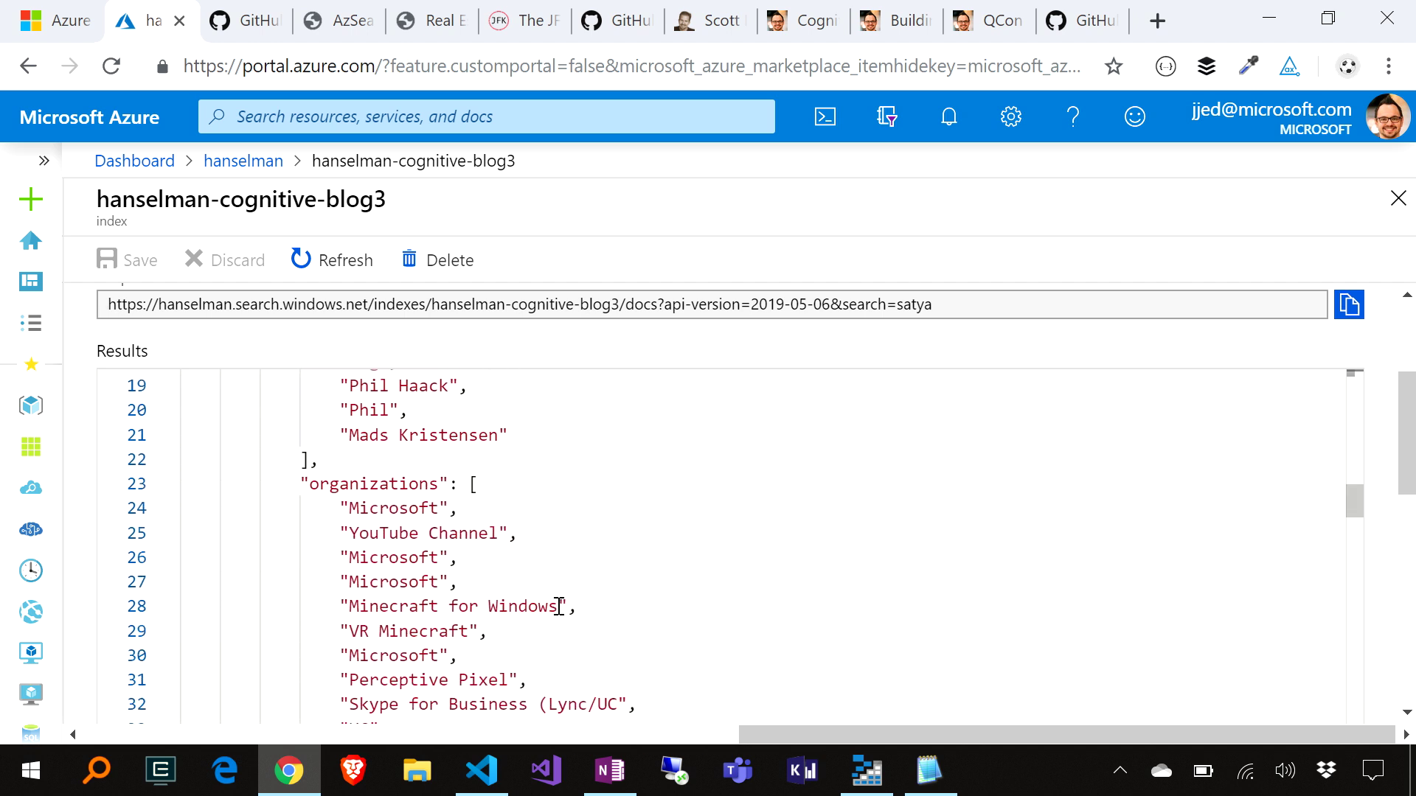
pyautogui.scroll(-1, 553, 597)
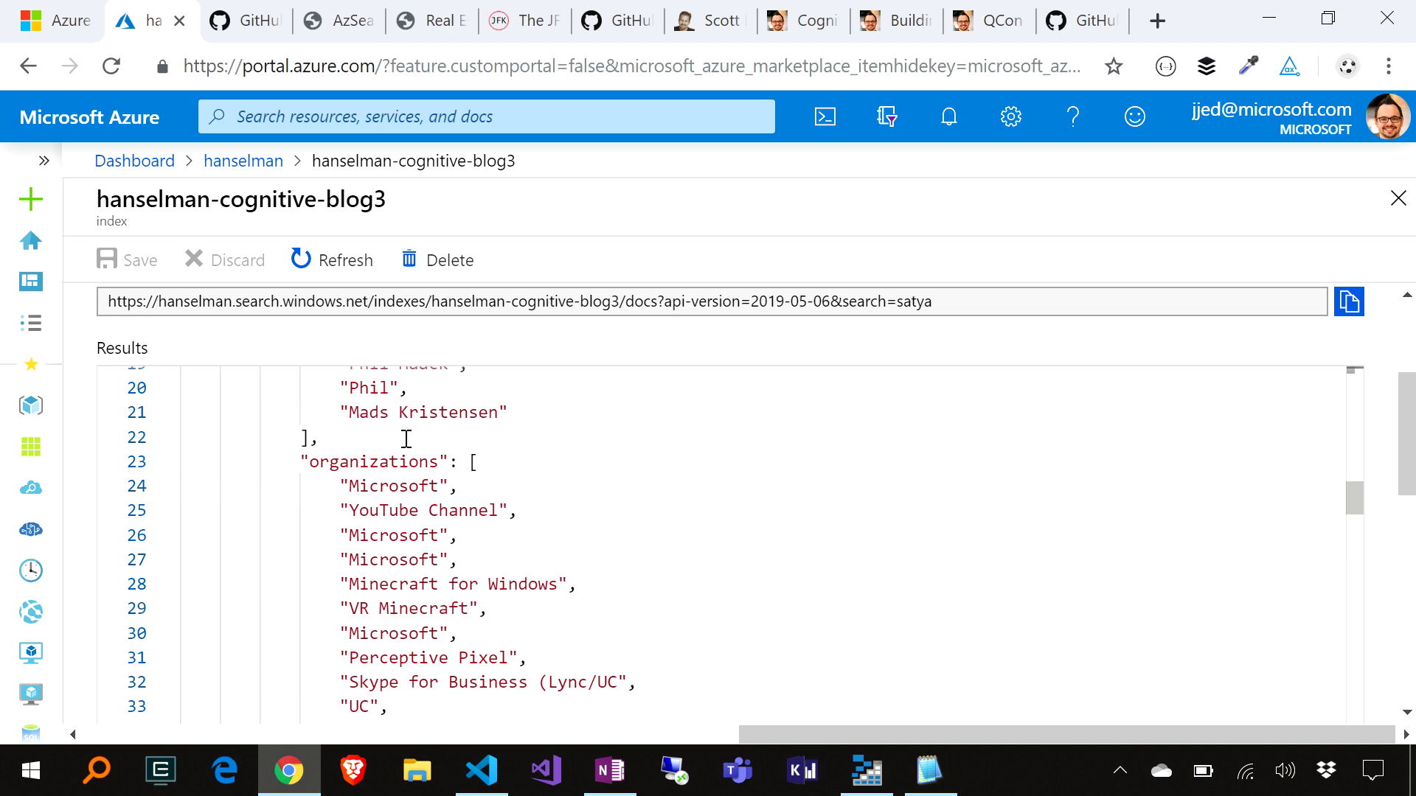
pyautogui.scroll(-1, 415, 491)
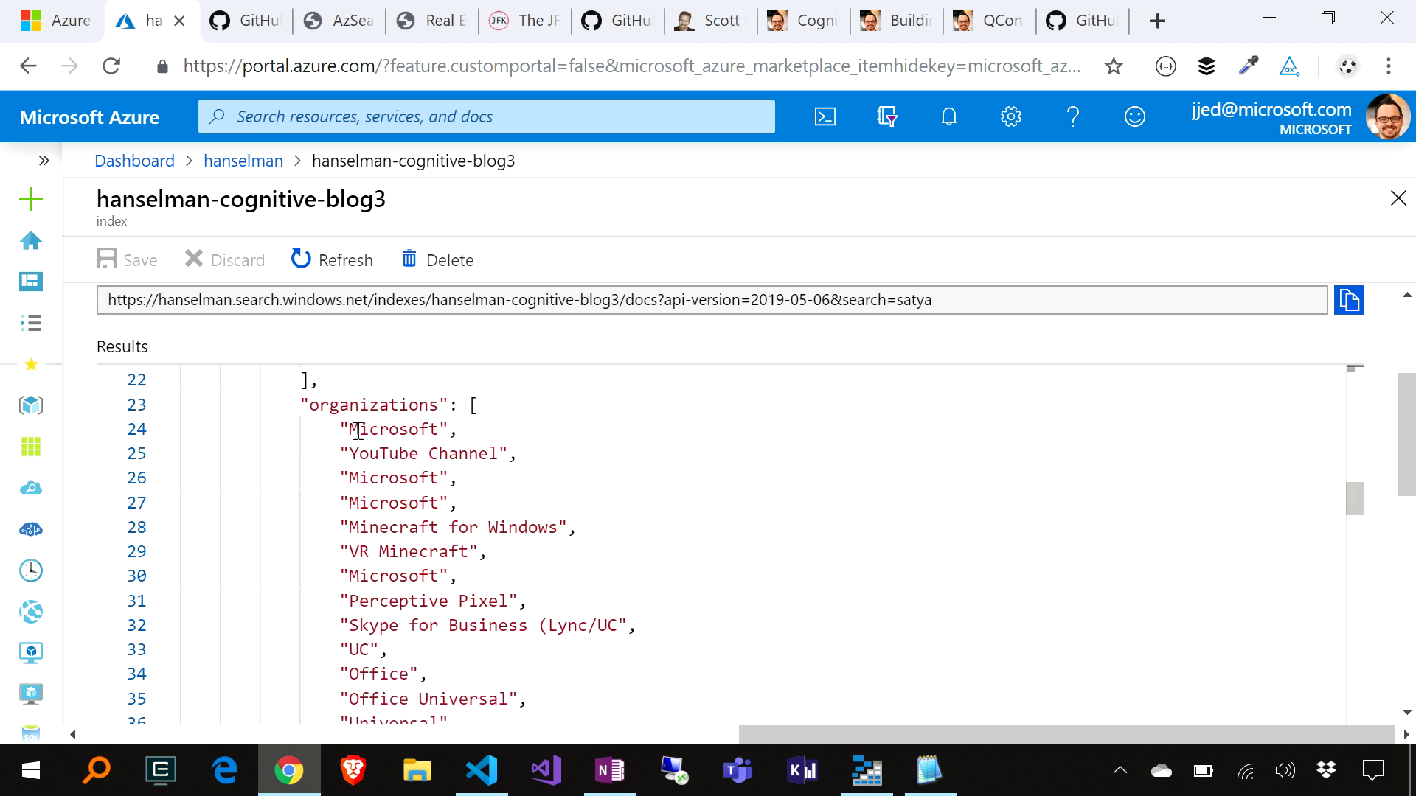
pyautogui.scroll(-3, 653, 473)
pyautogui.scroll(-3, 654, 473)
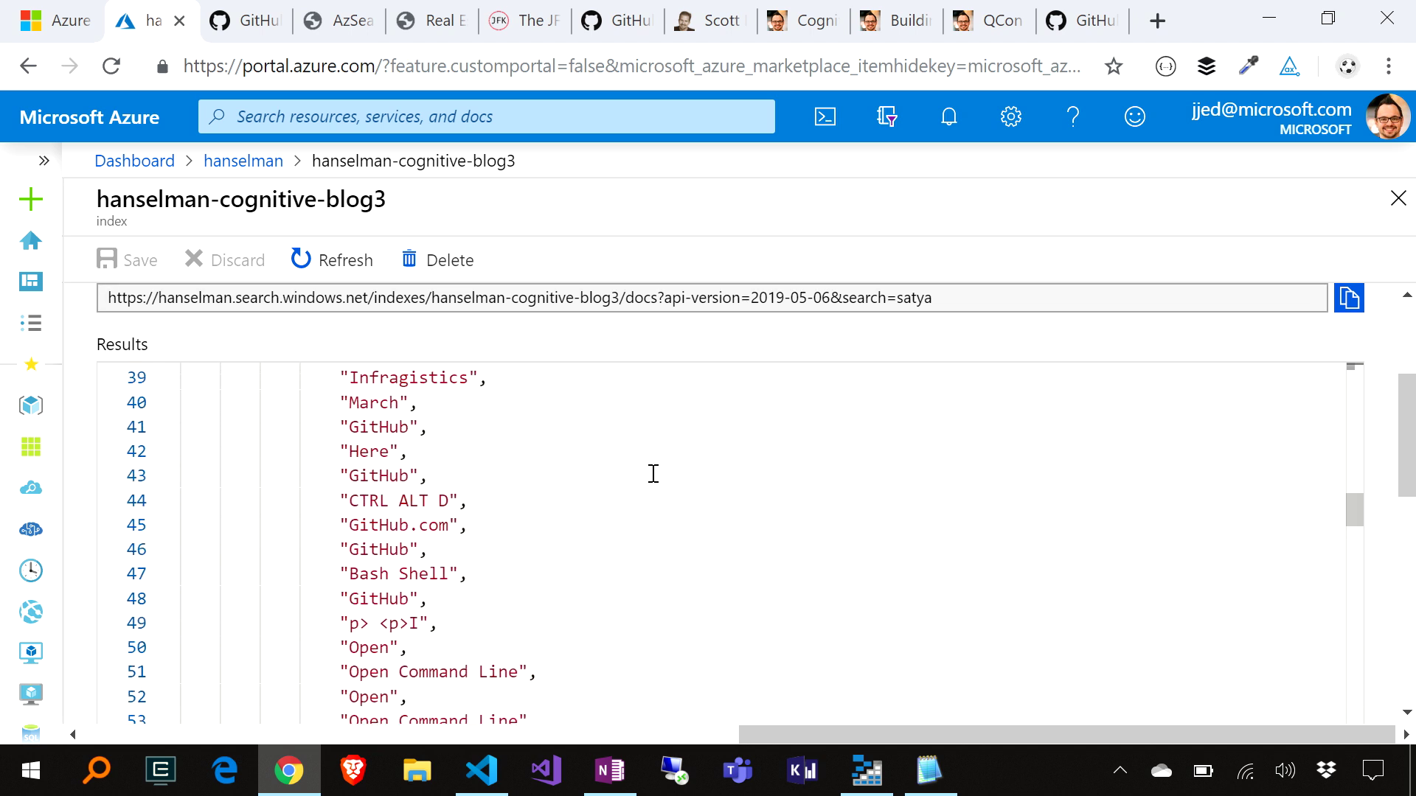
pyautogui.scroll(-3, 654, 474)
pyautogui.scroll(-3, 653, 475)
pyautogui.scroll(-1, 598, 460)
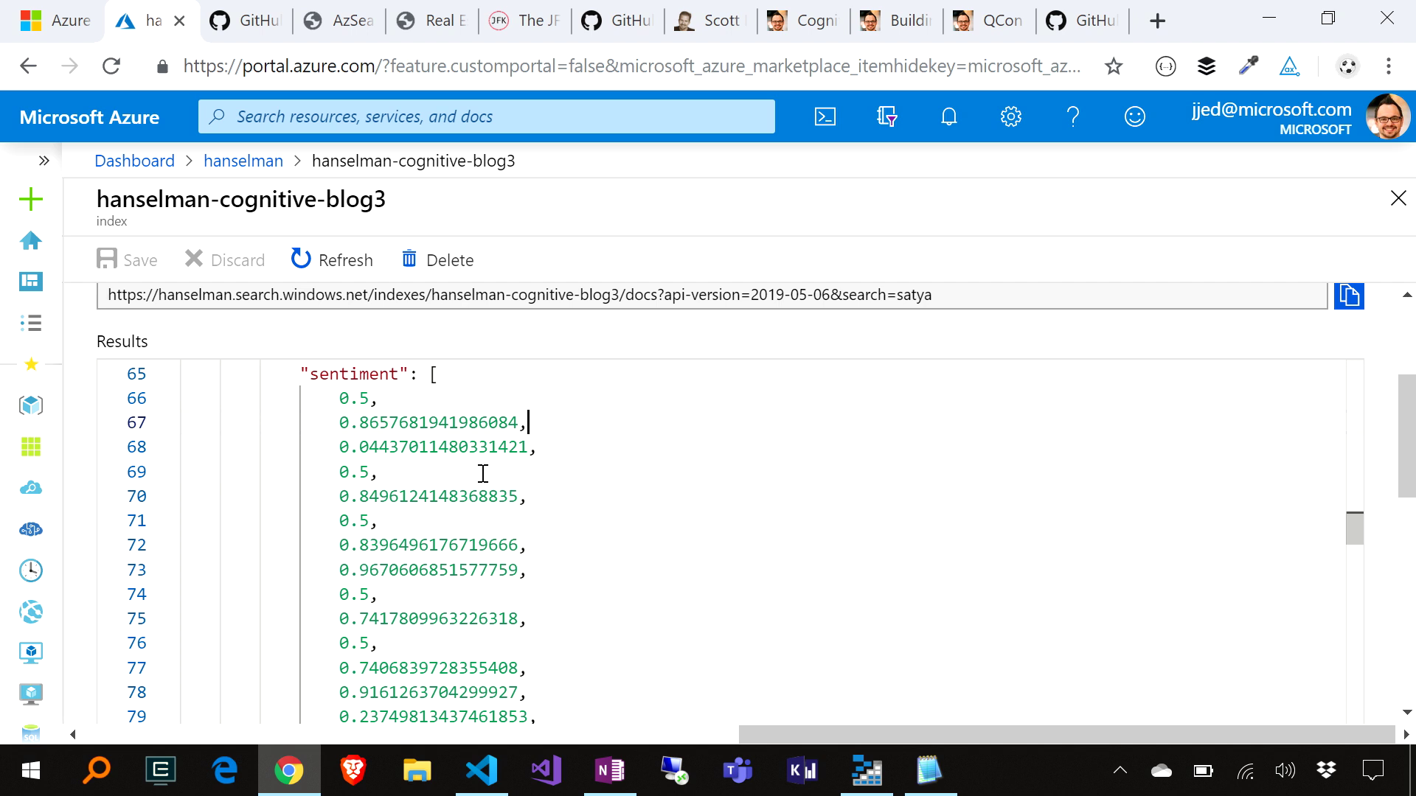
pyautogui.scroll(-2, 482, 473)
pyautogui.scroll(-1, 483, 473)
pyautogui.scroll(-1, 482, 473)
pyautogui.scroll(-3, 483, 474)
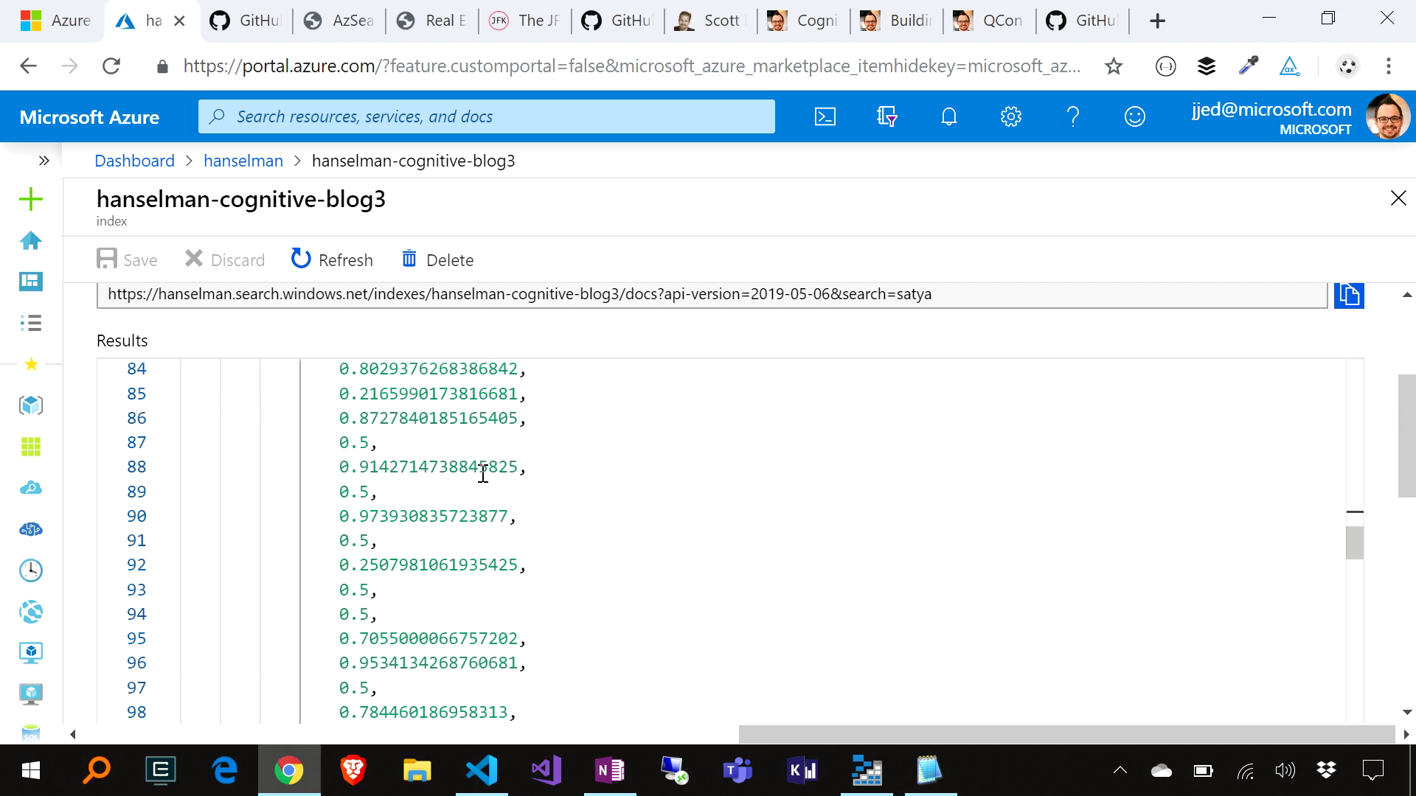
pyautogui.scroll(-2, 482, 473)
pyautogui.scroll(-2, 483, 474)
pyautogui.scroll(-1, 483, 475)
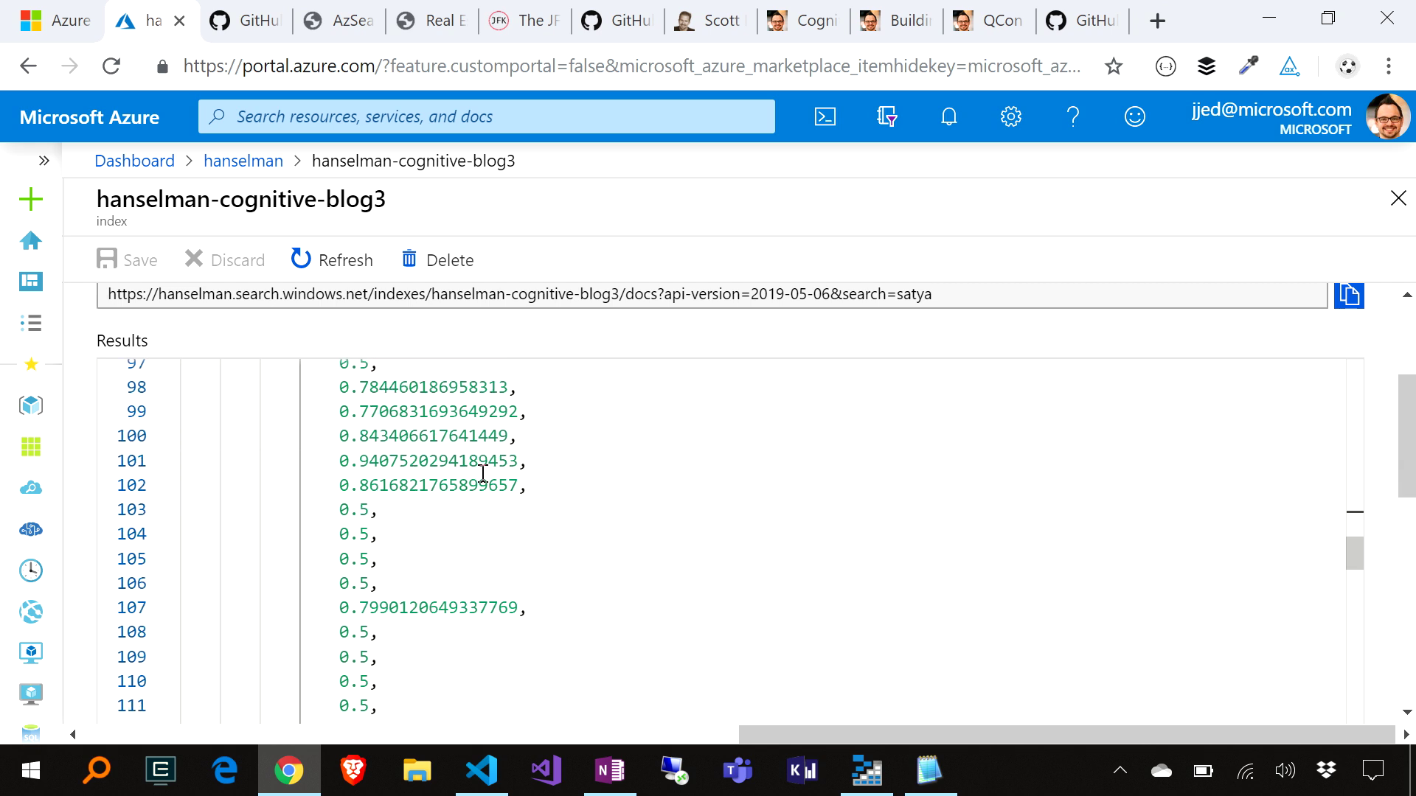
pyautogui.scroll(-2, 483, 474)
pyautogui.scroll(-2, 483, 474)
pyautogui.scroll(-2, 482, 474)
pyautogui.scroll(-1, 483, 474)
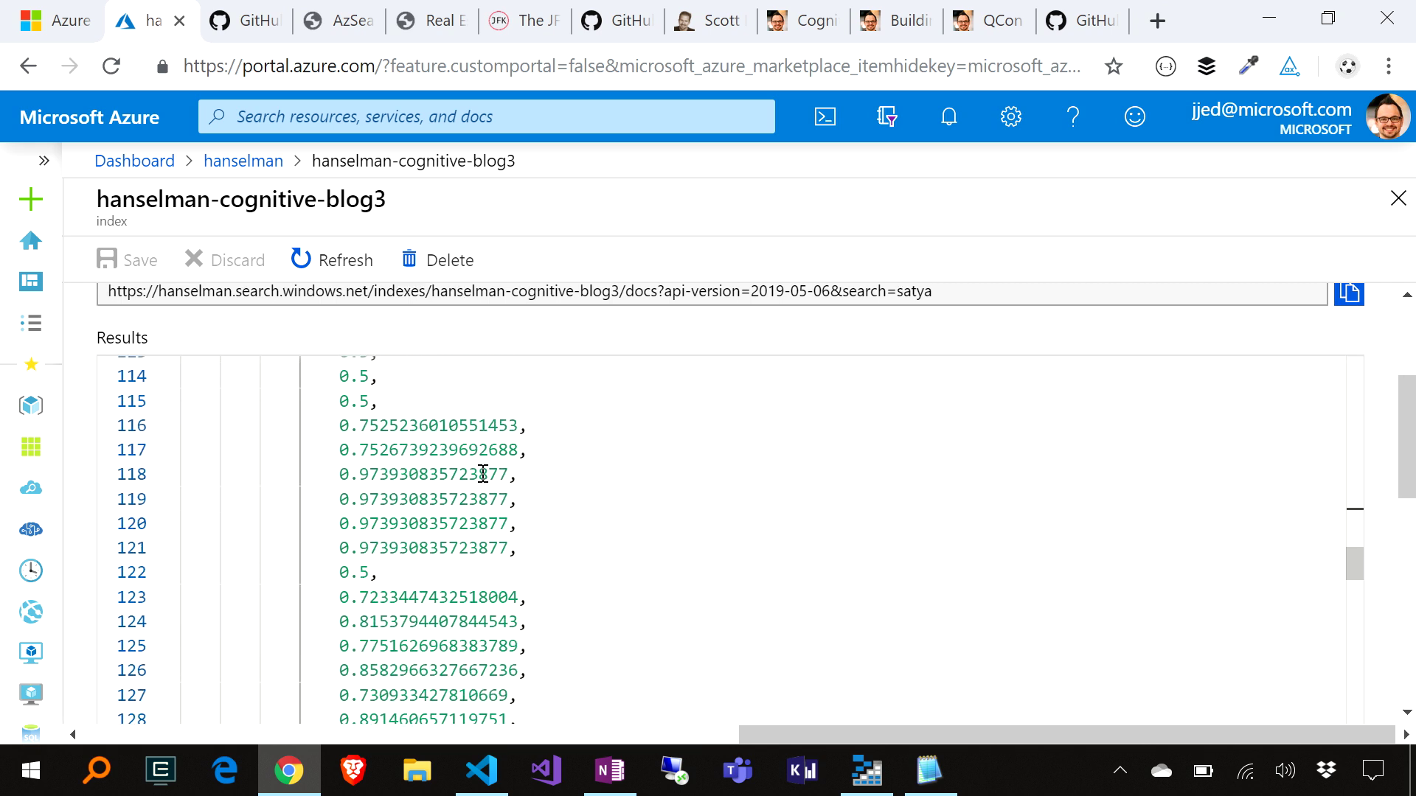
pyautogui.scroll(-1, 483, 473)
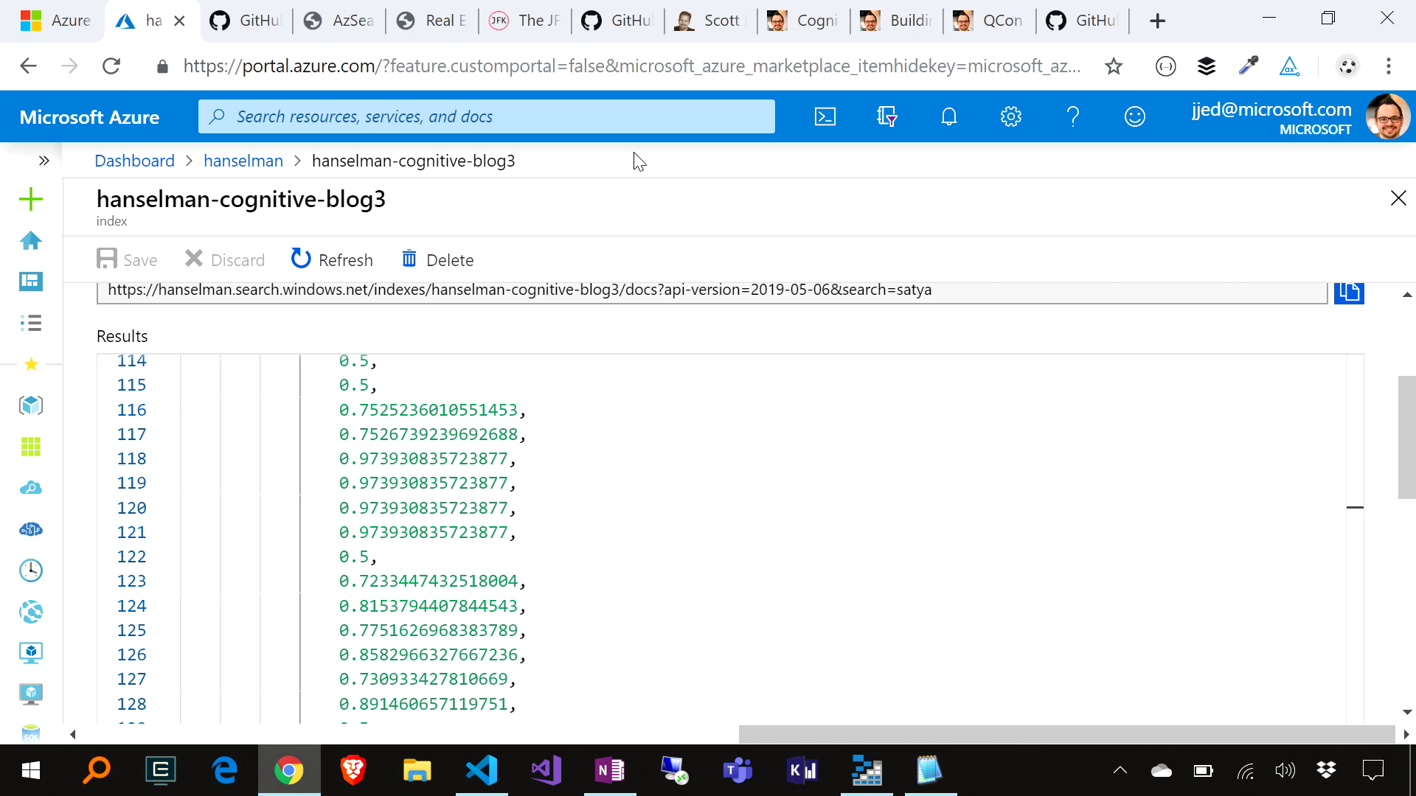
# Review the AzSearch Generator's query key and index JSON form, then return to the Hanselman blog search.
pyautogui.click(323, 31)
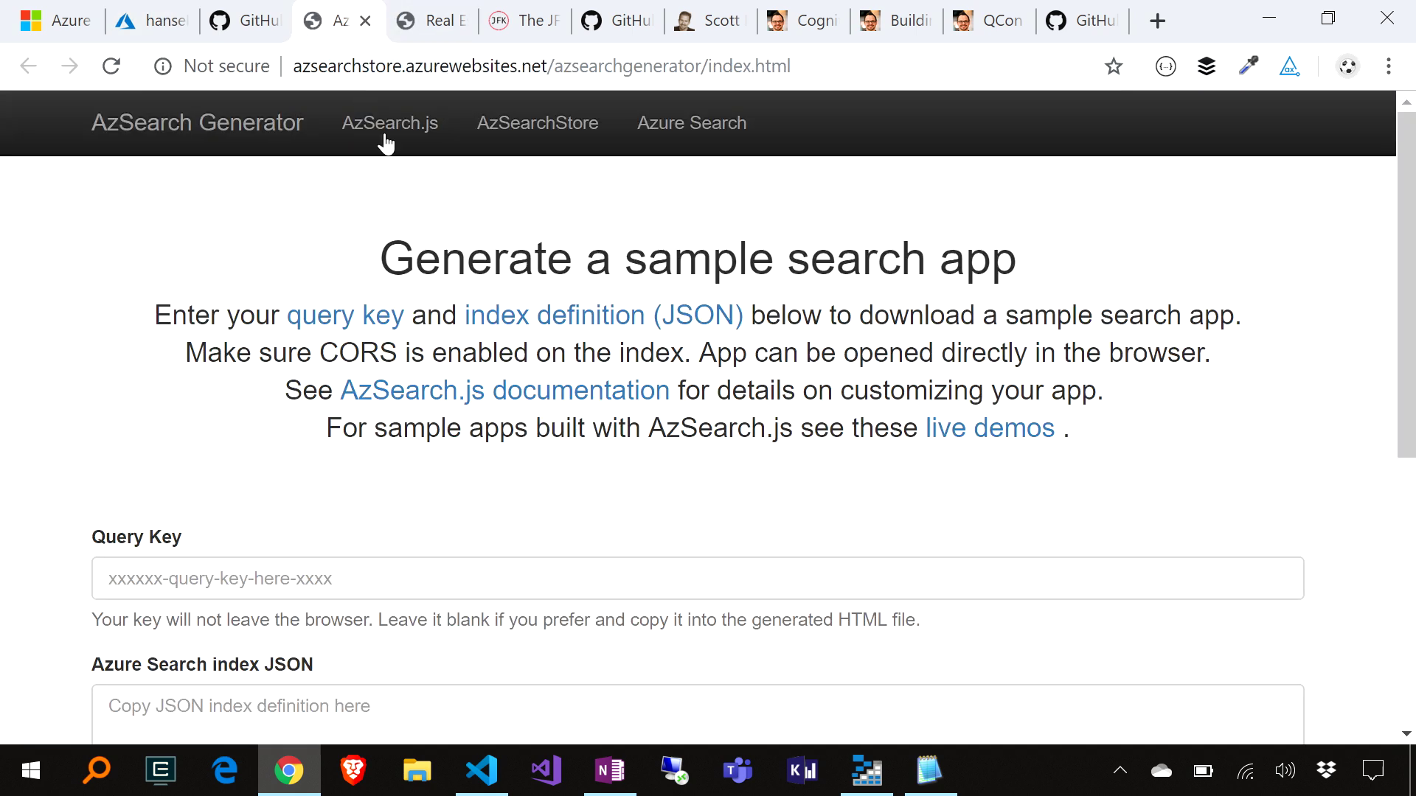
pyautogui.scroll(-2, 598, 371)
pyautogui.scroll(-2, 596, 376)
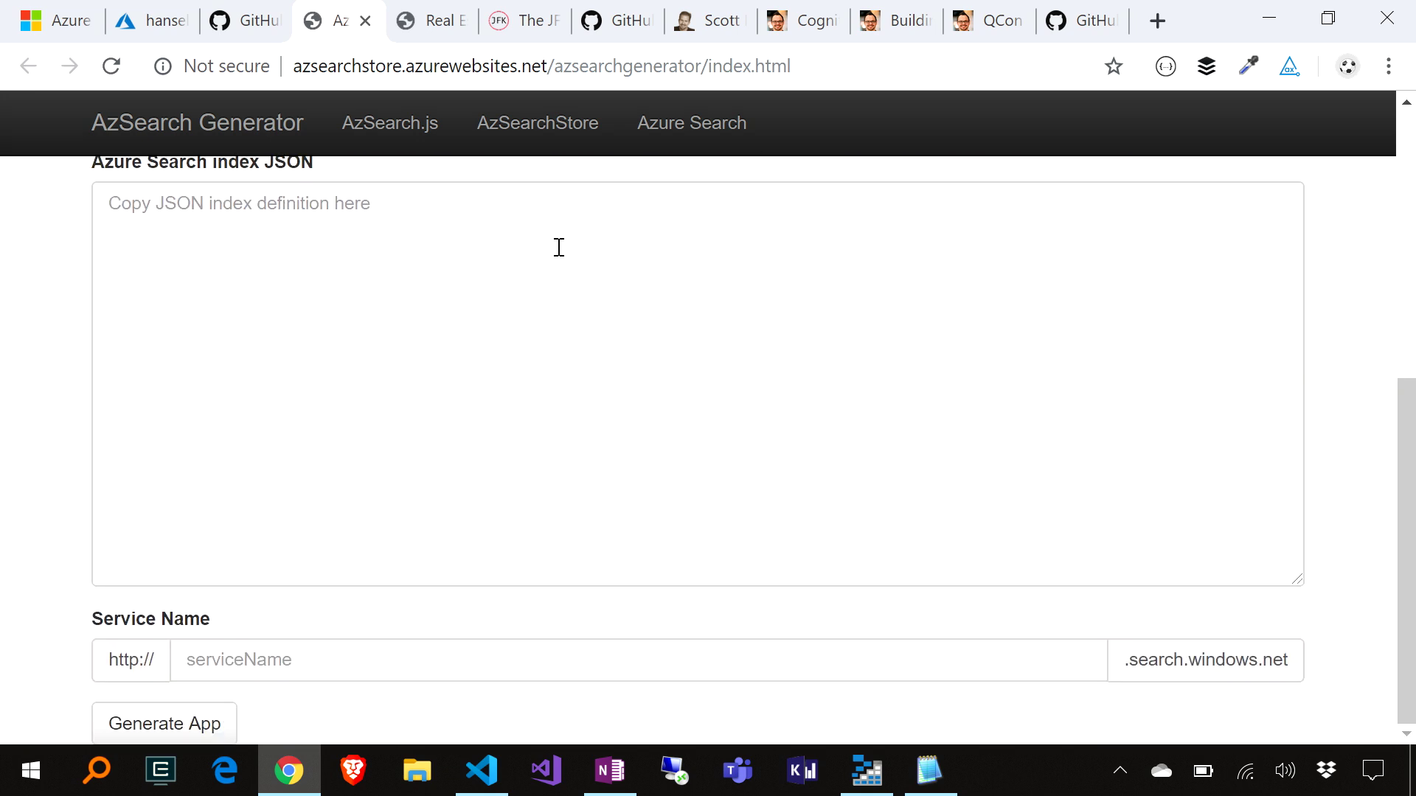
pyautogui.click(695, 22)
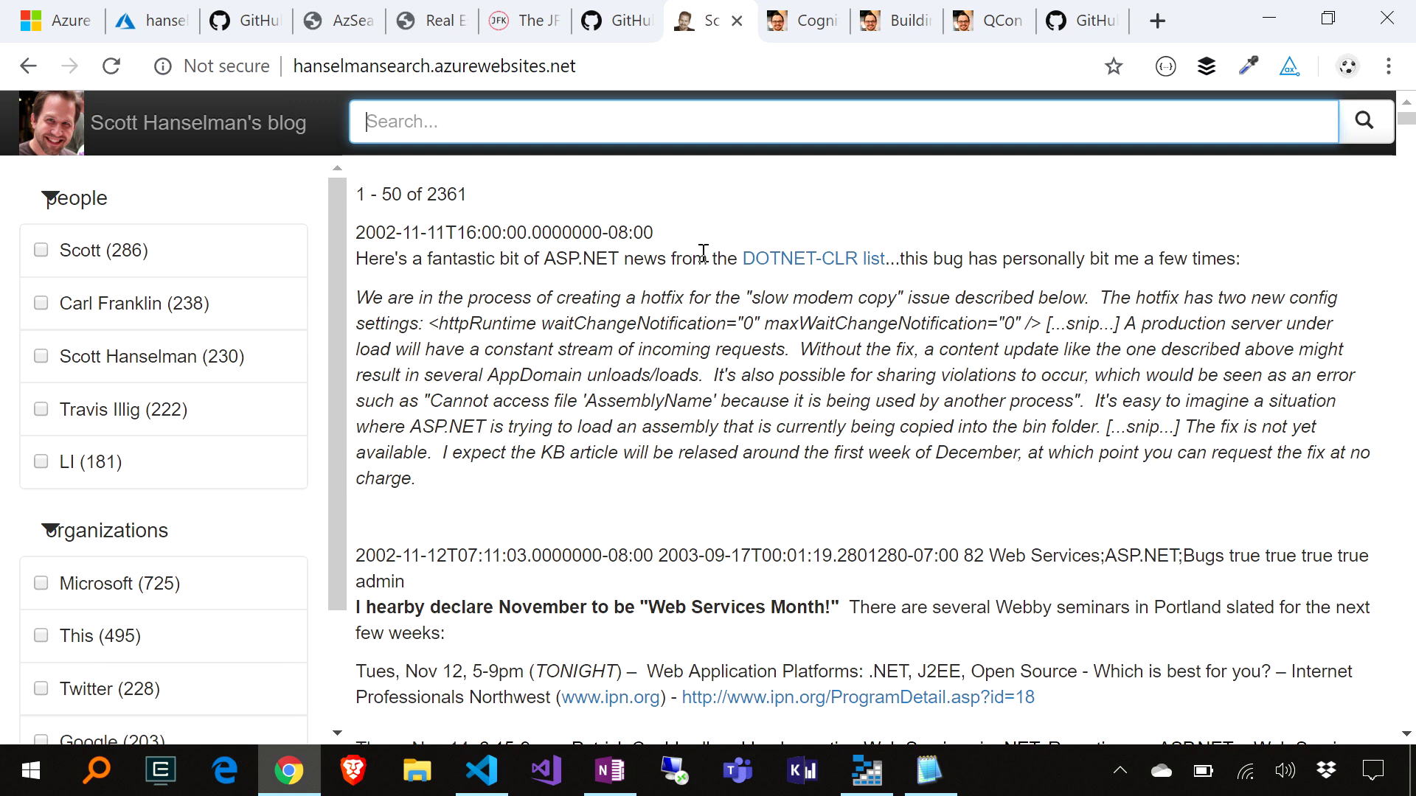
pyautogui.hotkey('ctrl', '3')
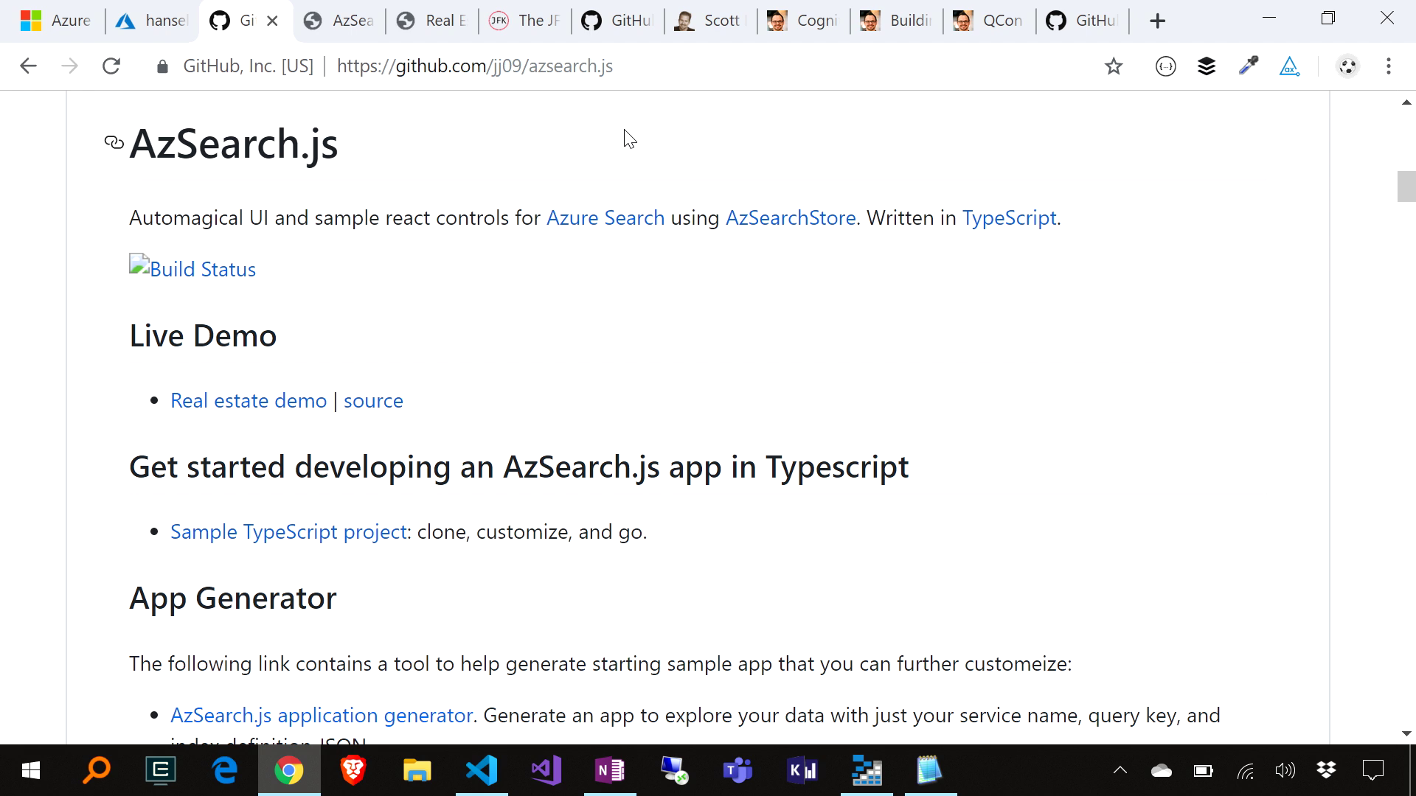
pyautogui.click(330, 23)
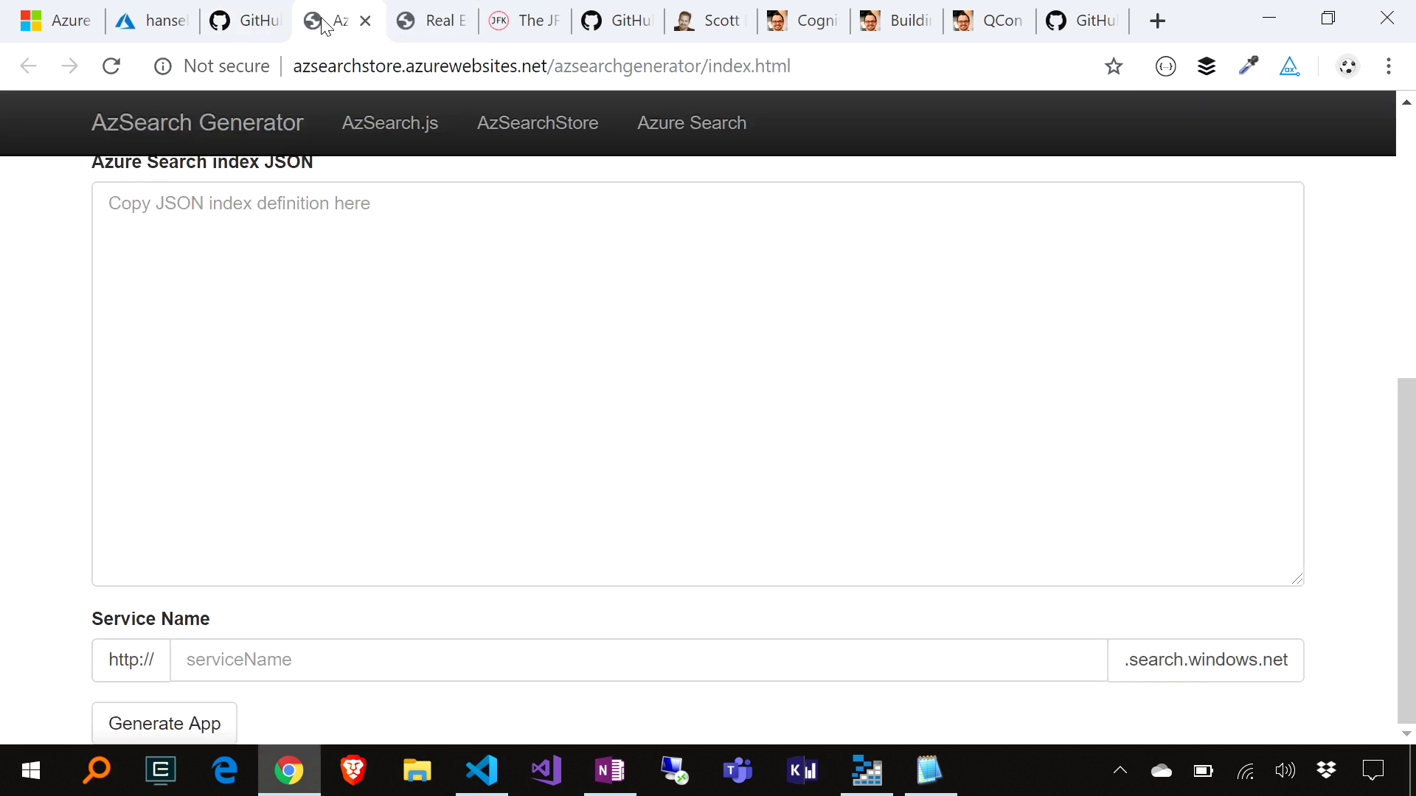
pyautogui.scroll(1, 487, 341)
pyautogui.scroll(-1, 487, 341)
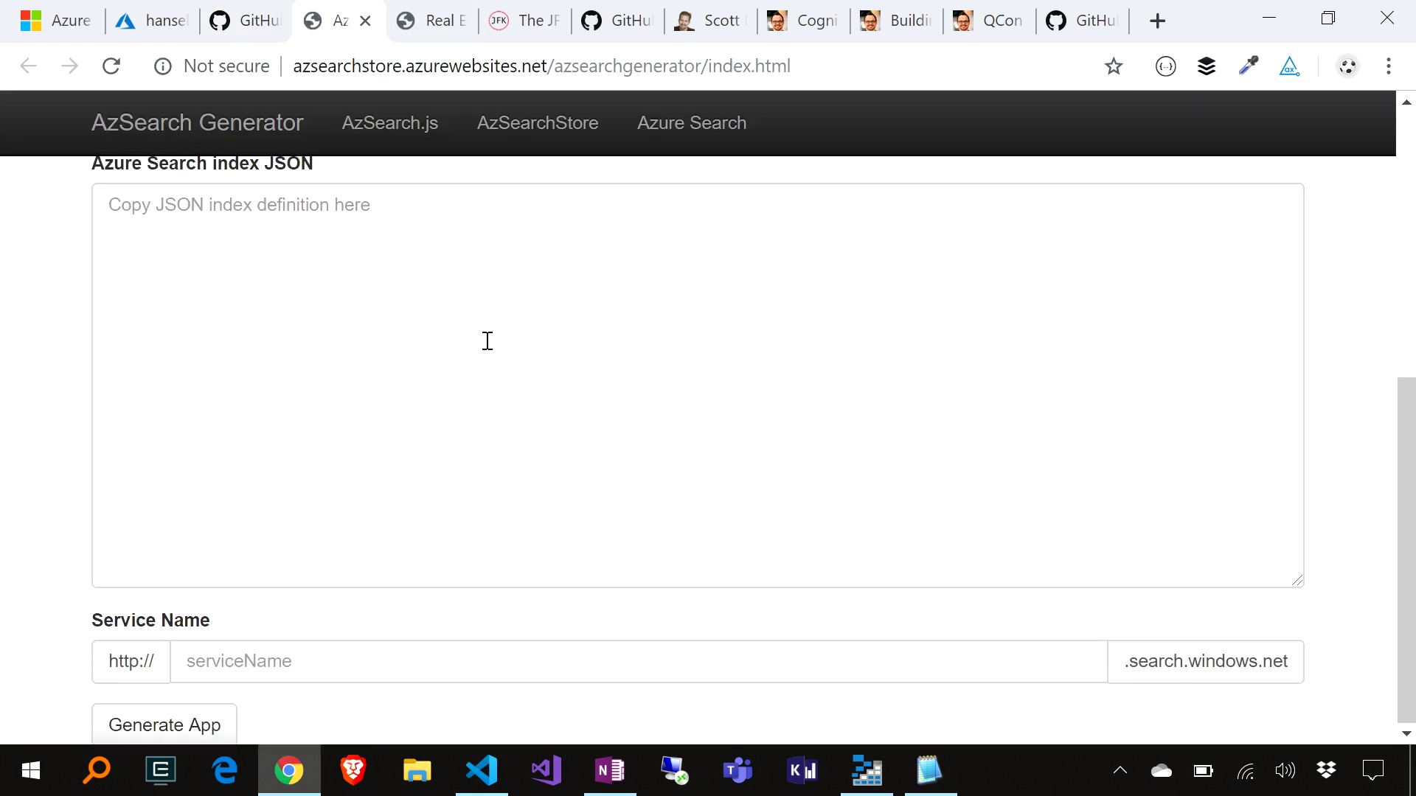
pyautogui.scroll(1, 486, 341)
pyautogui.scroll(1, 357, 622)
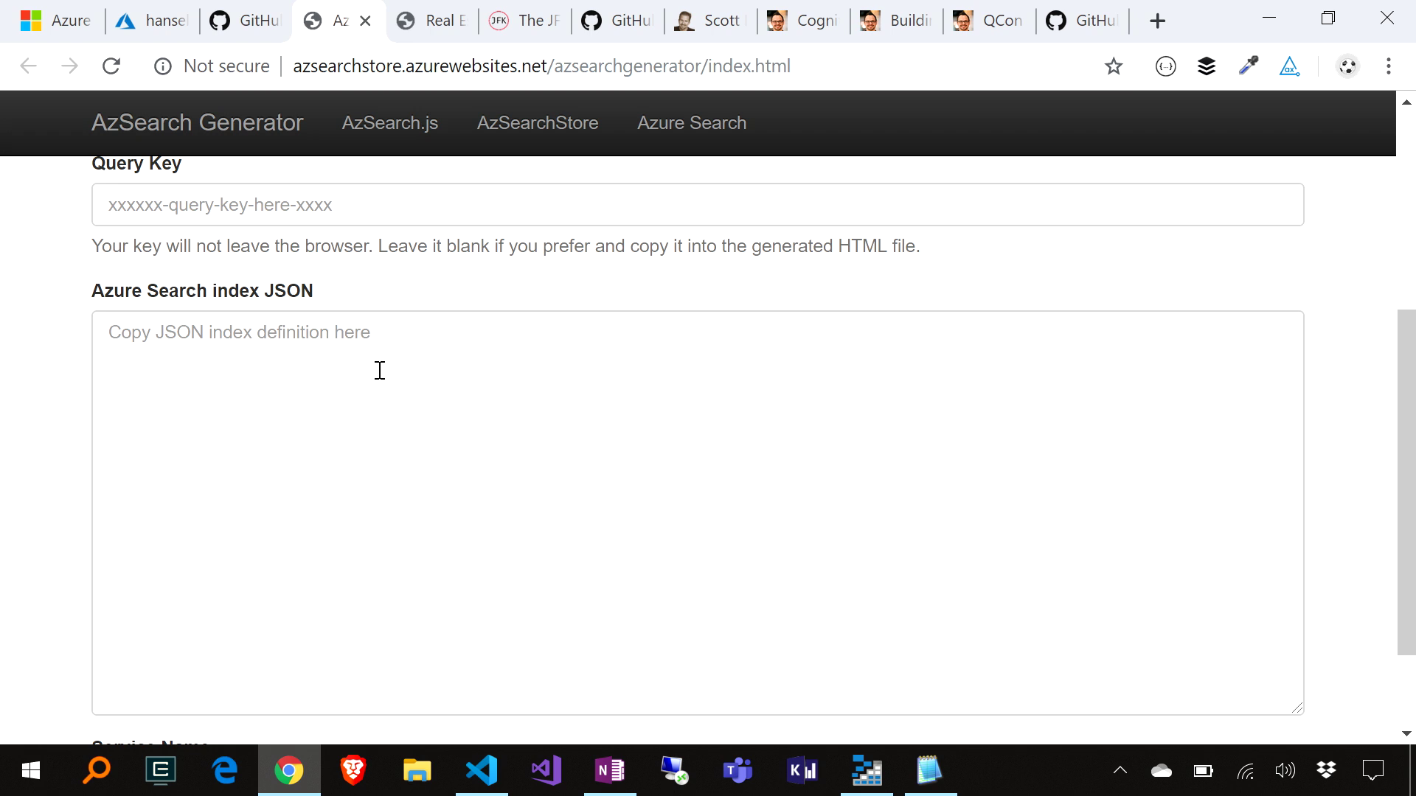
pyautogui.click(695, 28)
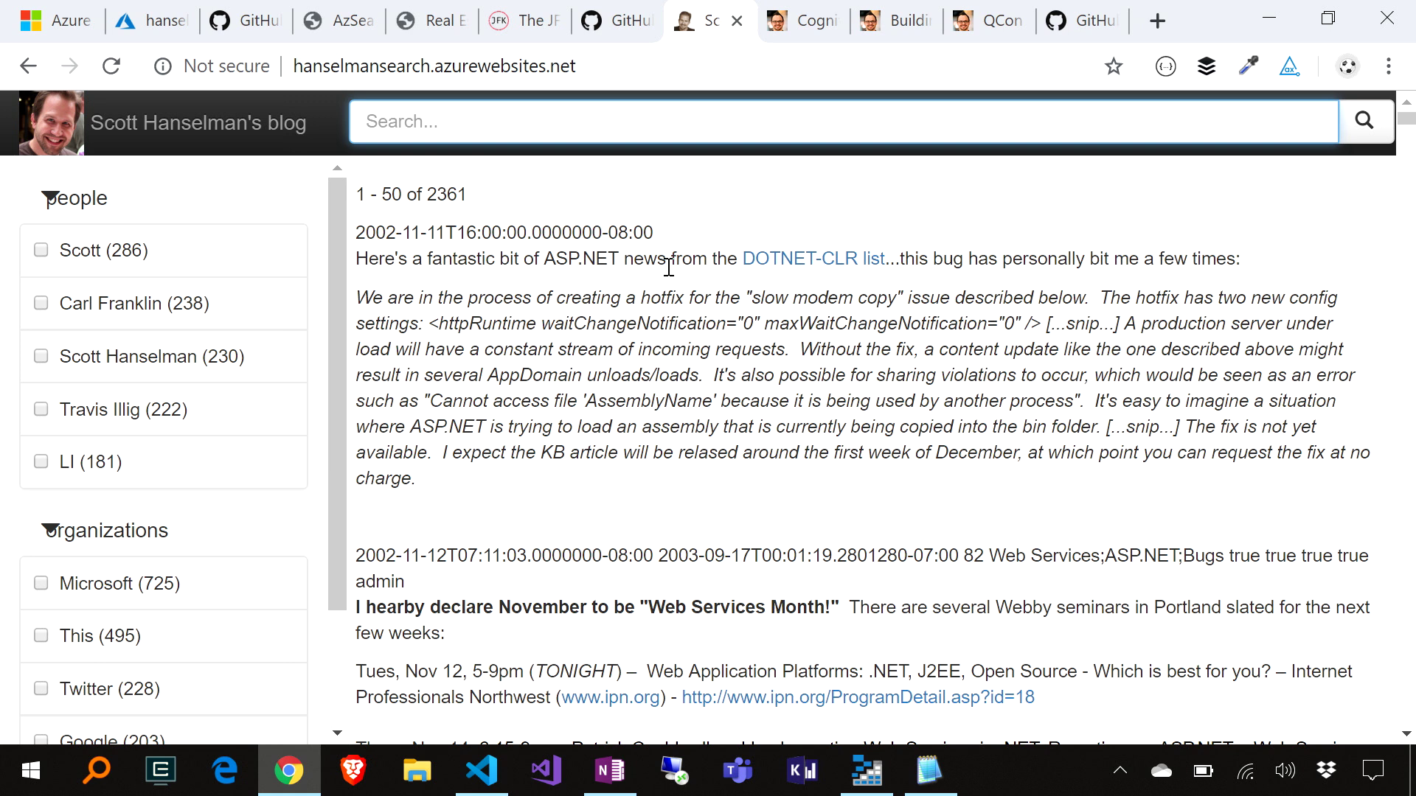
# Read the jj09.net Cognitive Search article down to its AzSearch.js HTML template code.
pyautogui.click(805, 25)
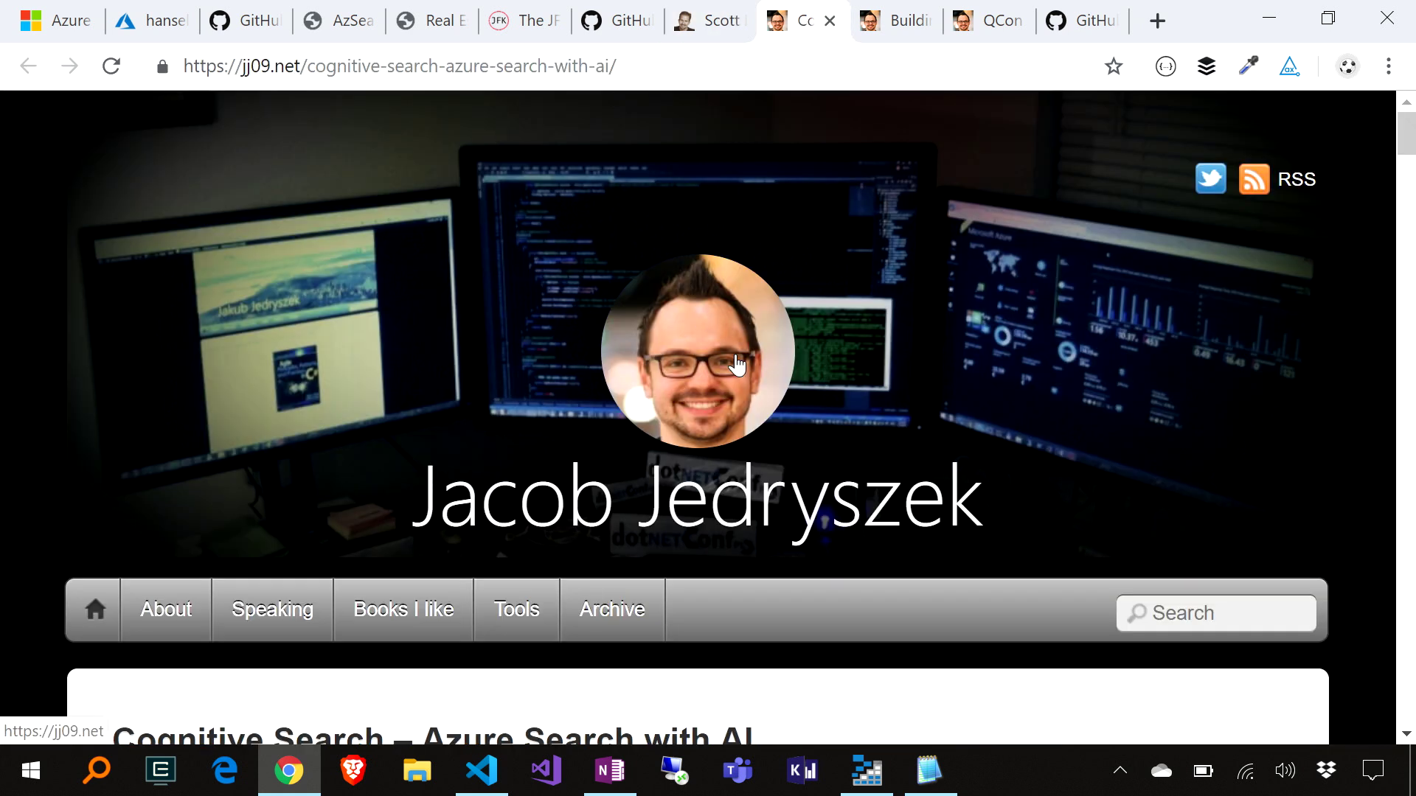
pyautogui.scroll(-3, 737, 364)
pyautogui.scroll(-1, 736, 365)
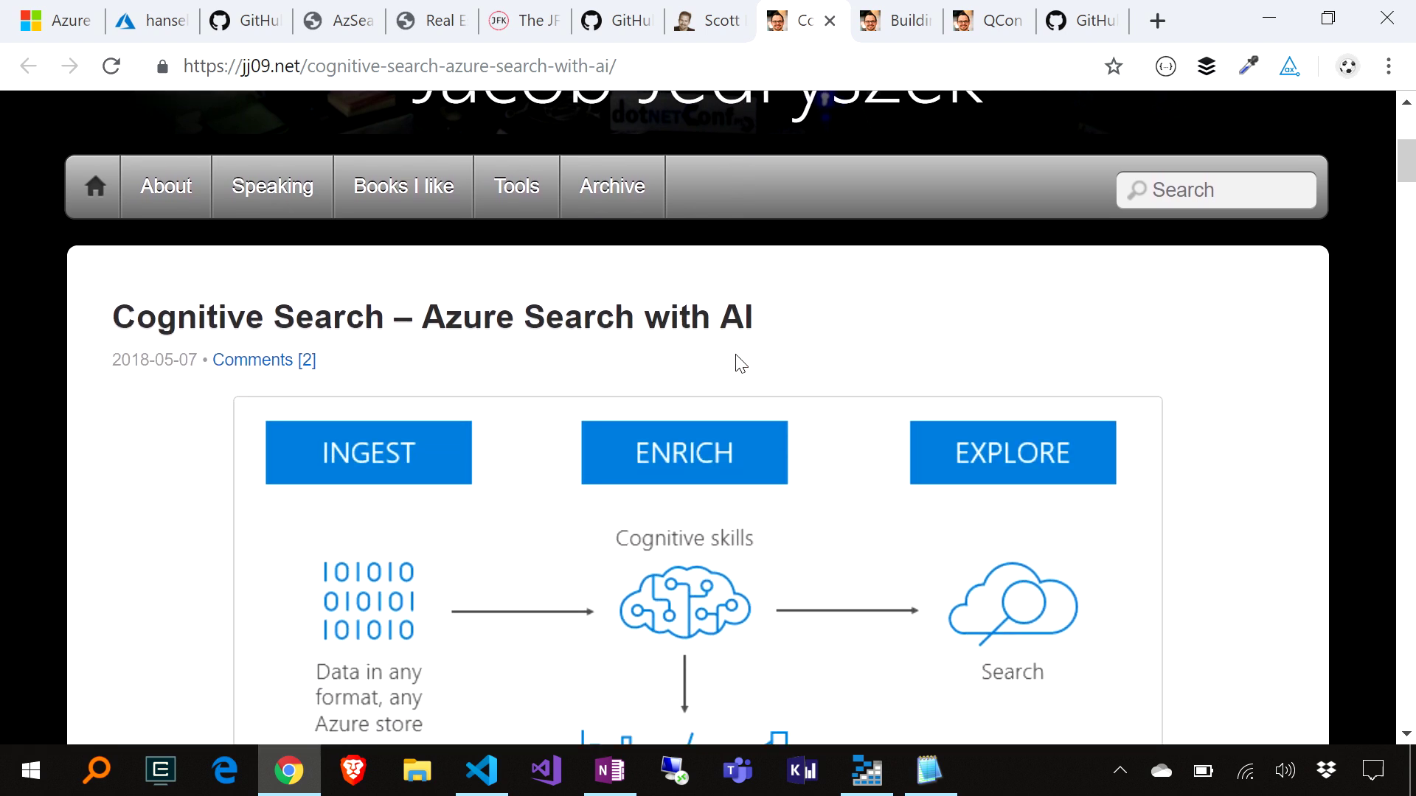
pyautogui.scroll(-1, 893, 356)
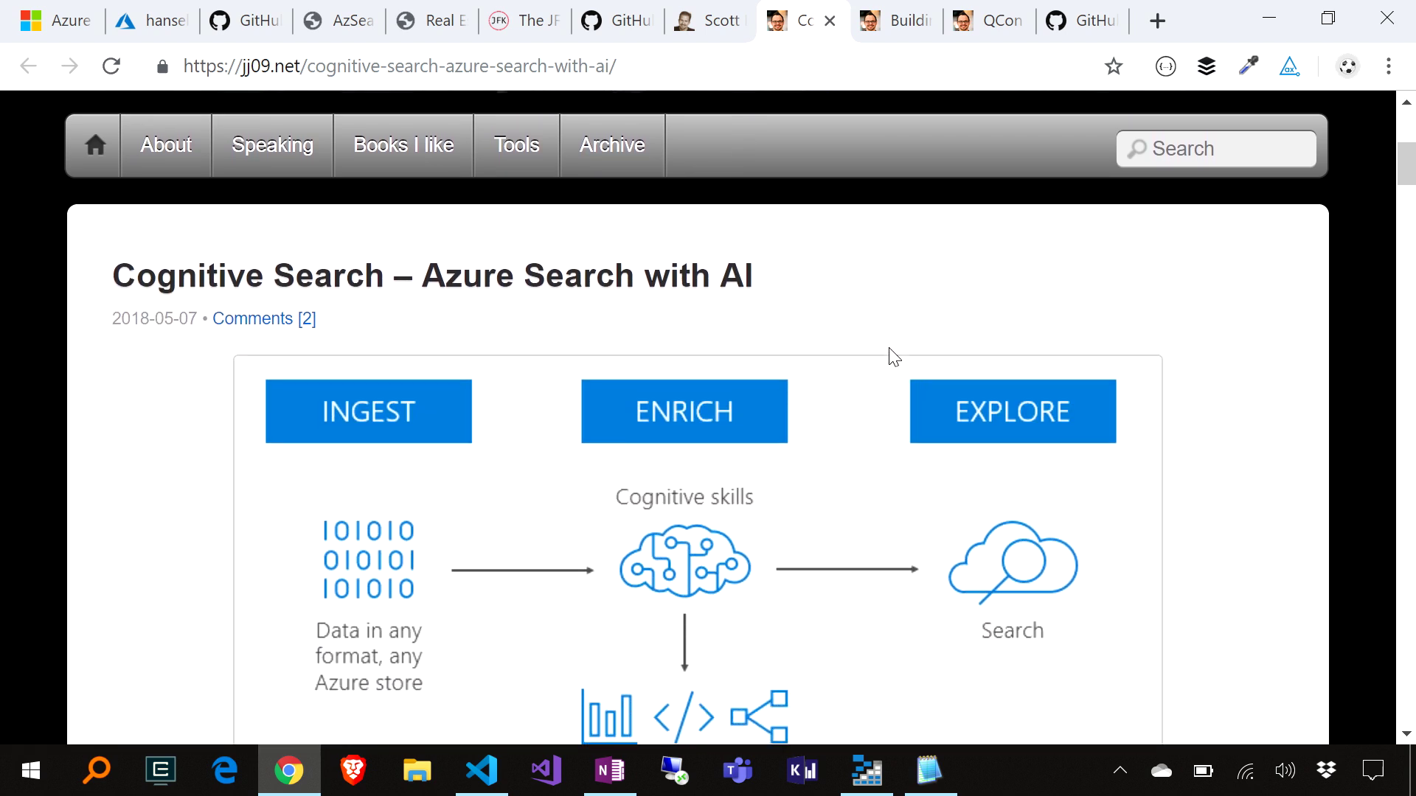
pyautogui.scroll(-1, 894, 356)
pyautogui.scroll(-4, 894, 356)
pyautogui.scroll(-4, 894, 357)
pyautogui.scroll(-2, 894, 356)
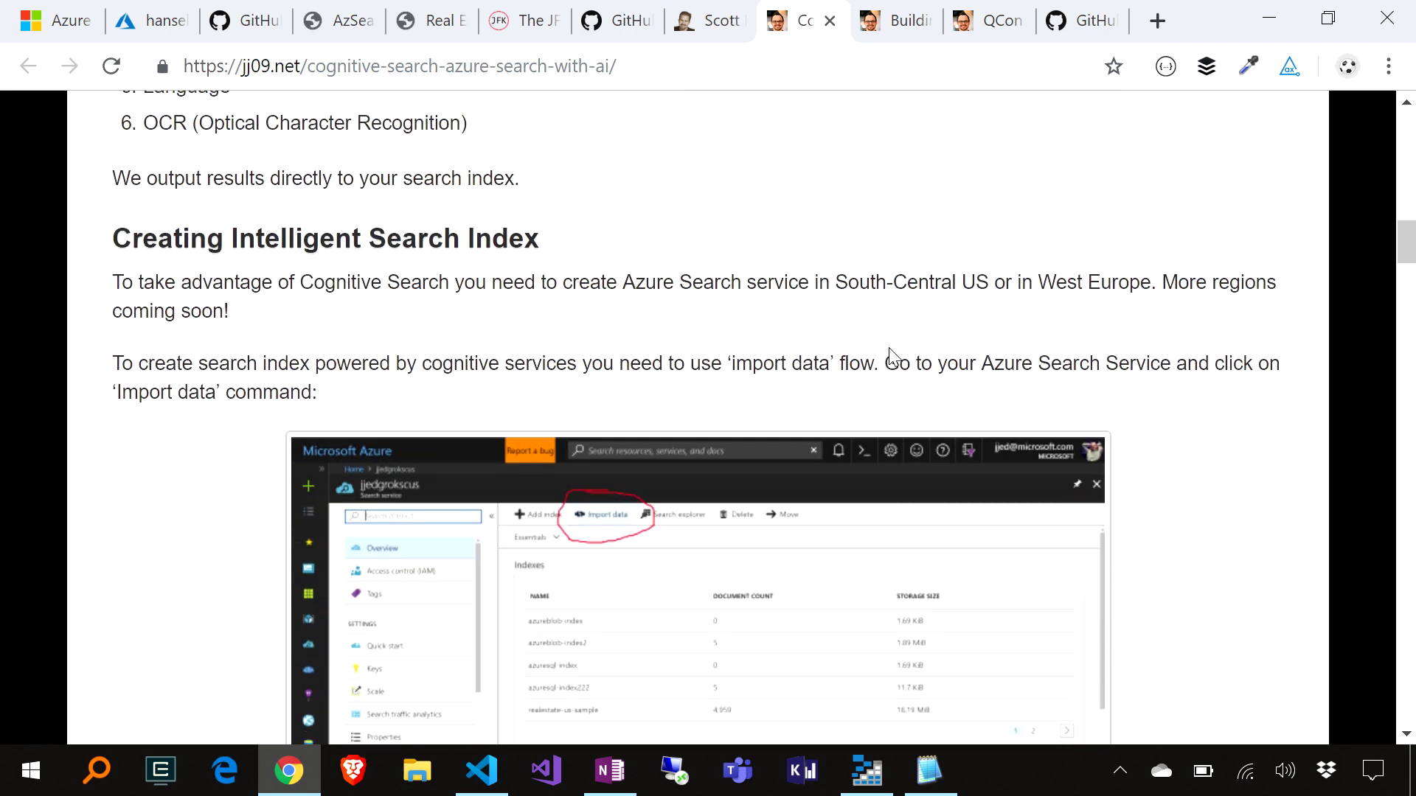
pyautogui.scroll(-2, 891, 357)
pyautogui.scroll(-4, 891, 357)
pyautogui.scroll(-1, 890, 356)
pyautogui.scroll(-4, 891, 356)
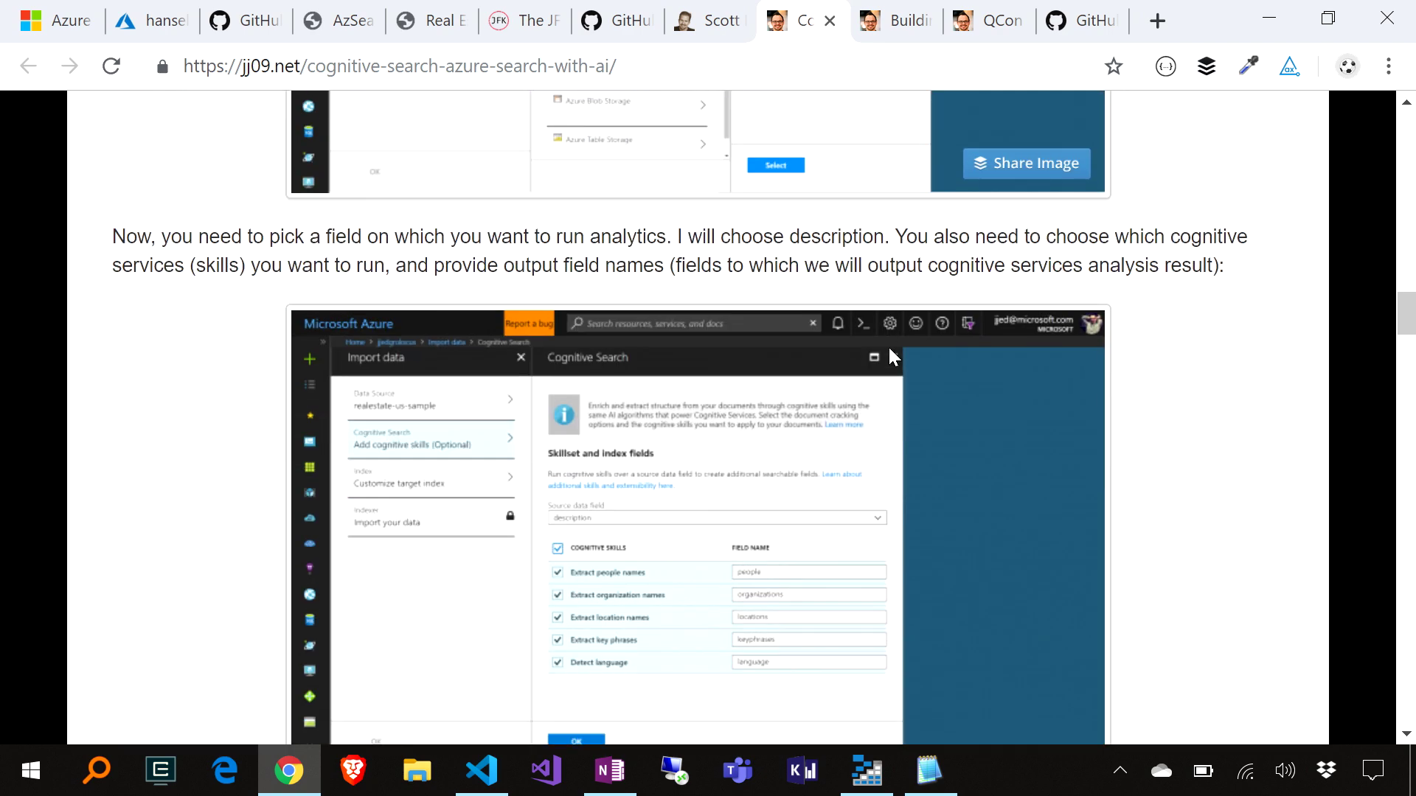
pyautogui.scroll(-3, 890, 356)
pyautogui.scroll(-3, 891, 356)
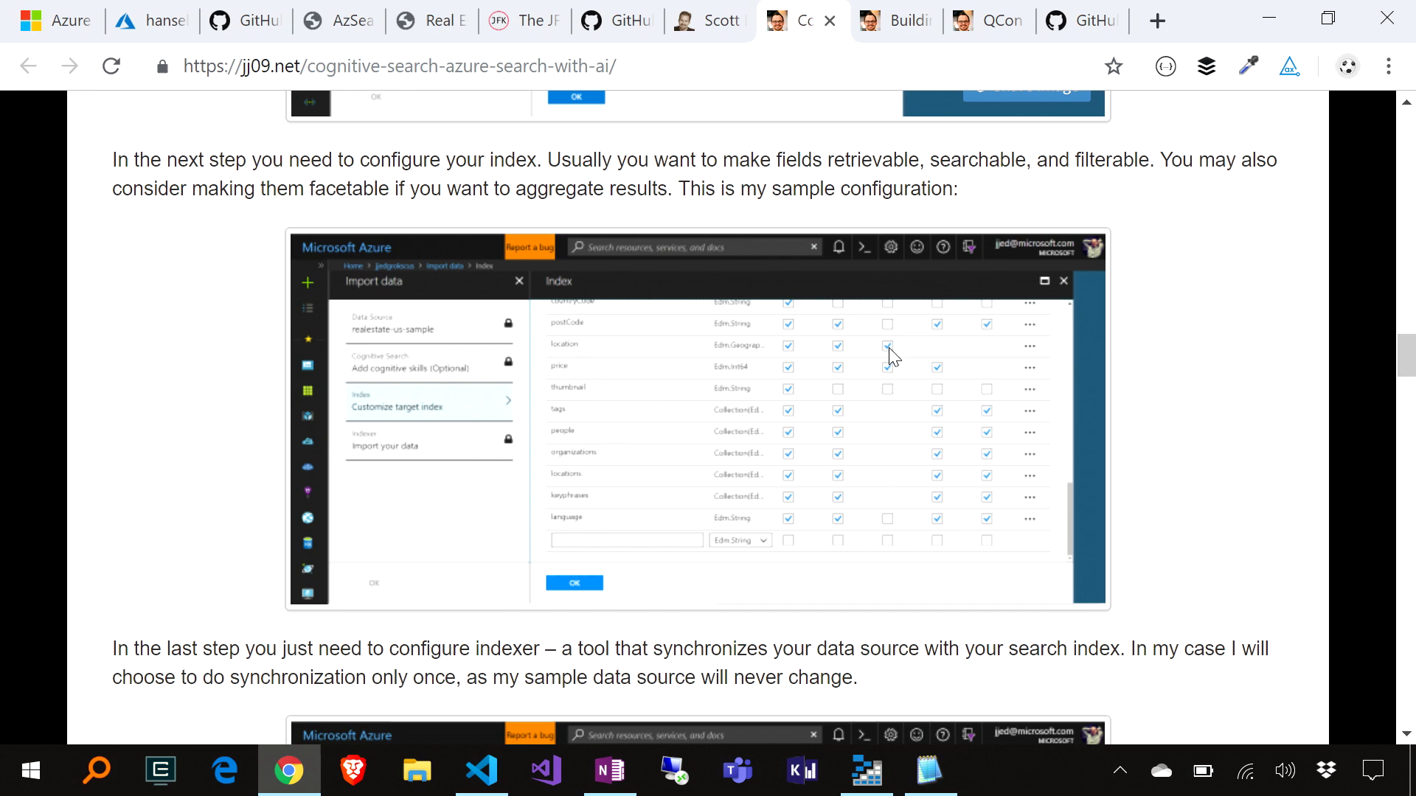
pyautogui.scroll(-2, 892, 356)
pyautogui.scroll(-1, 891, 357)
pyautogui.scroll(-4, 892, 356)
pyautogui.scroll(-5, 892, 356)
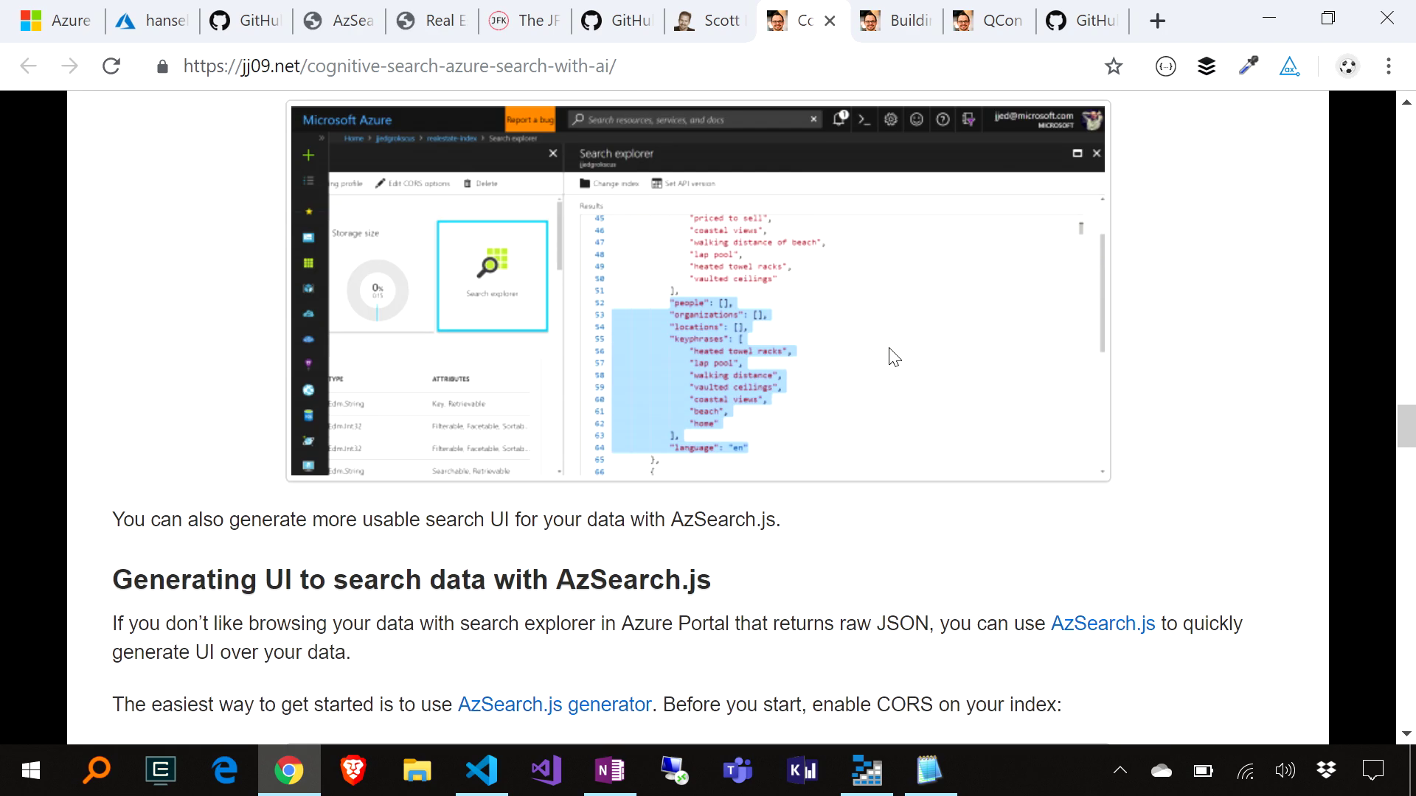
pyautogui.scroll(-4, 891, 356)
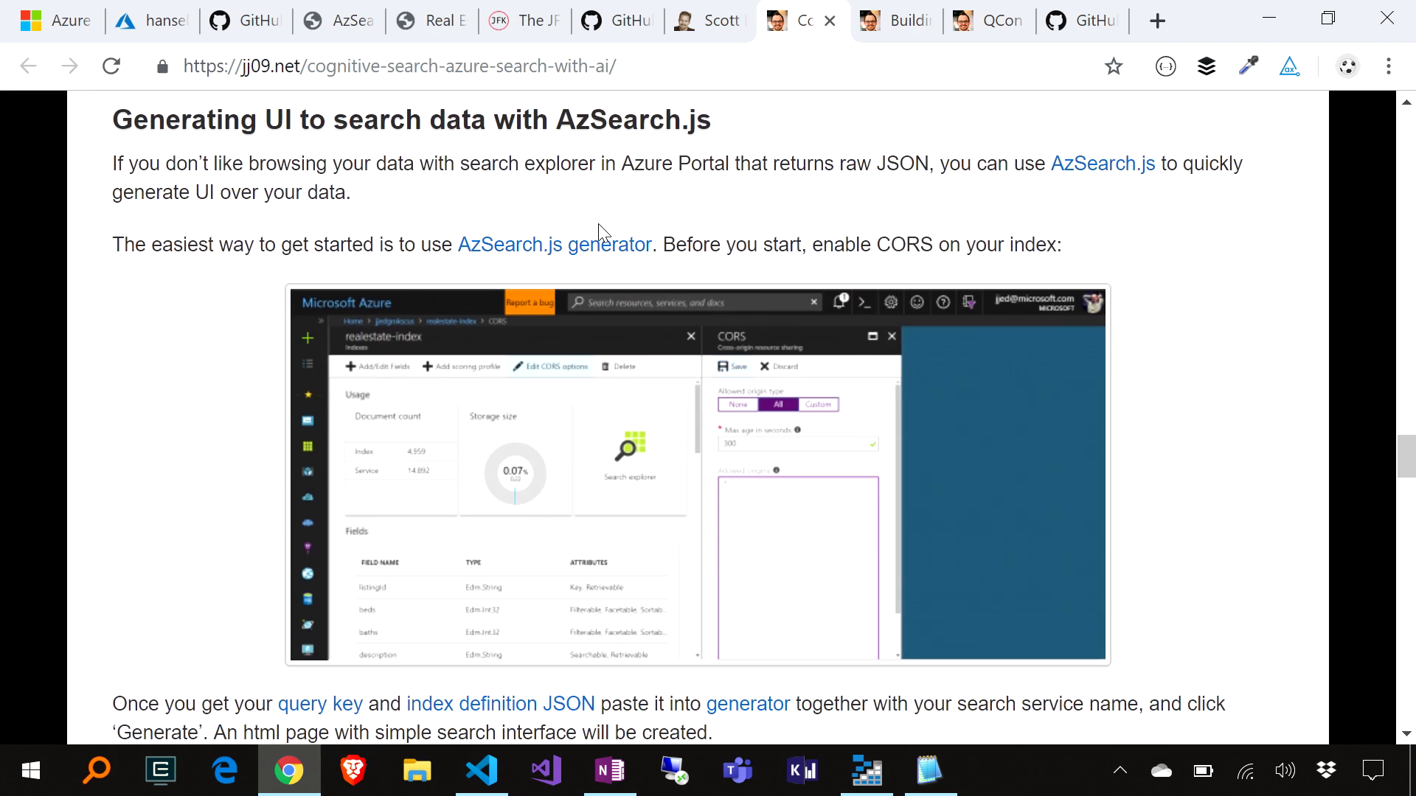
pyautogui.scroll(-4, 598, 225)
pyautogui.scroll(-1, 598, 226)
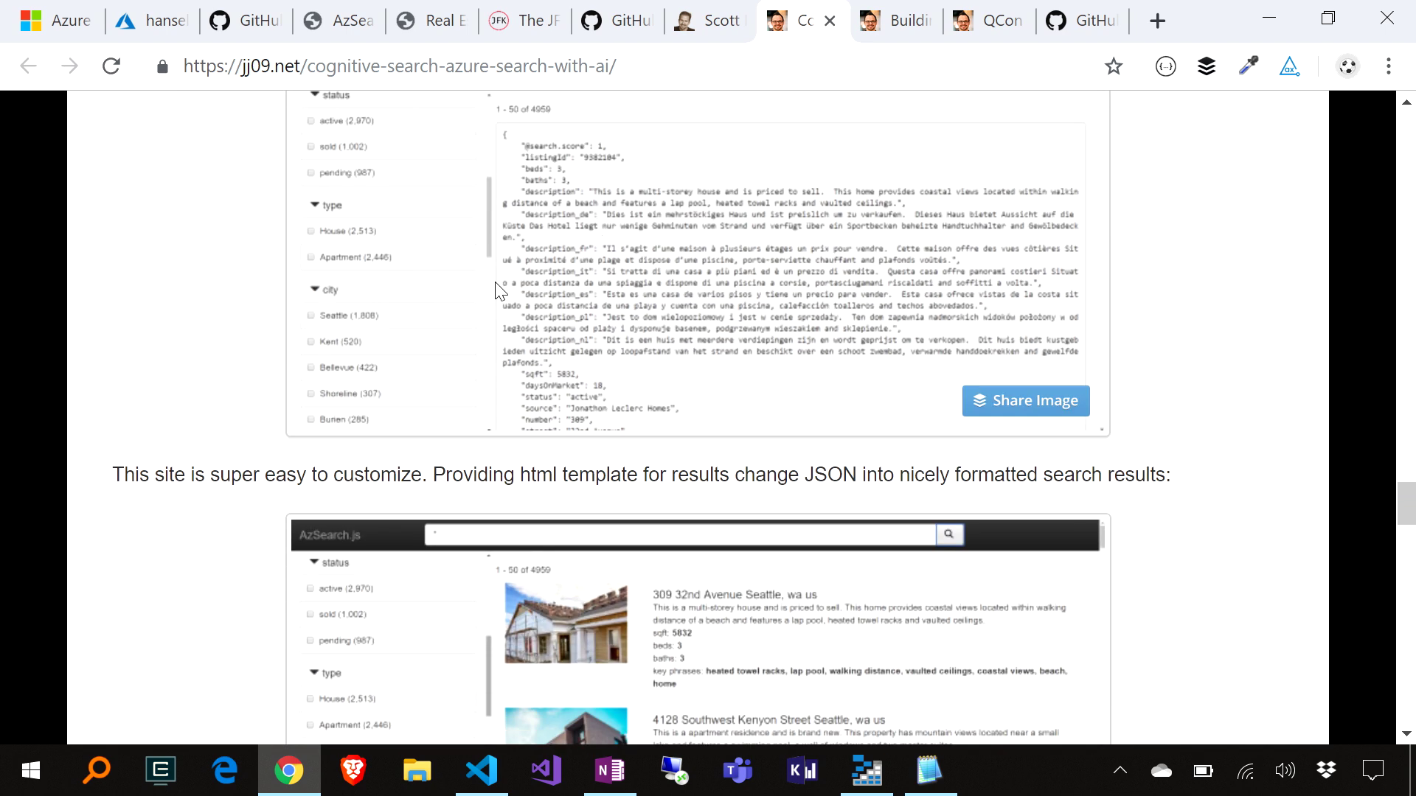
pyautogui.scroll(-1, 441, 327)
pyautogui.scroll(1, 441, 327)
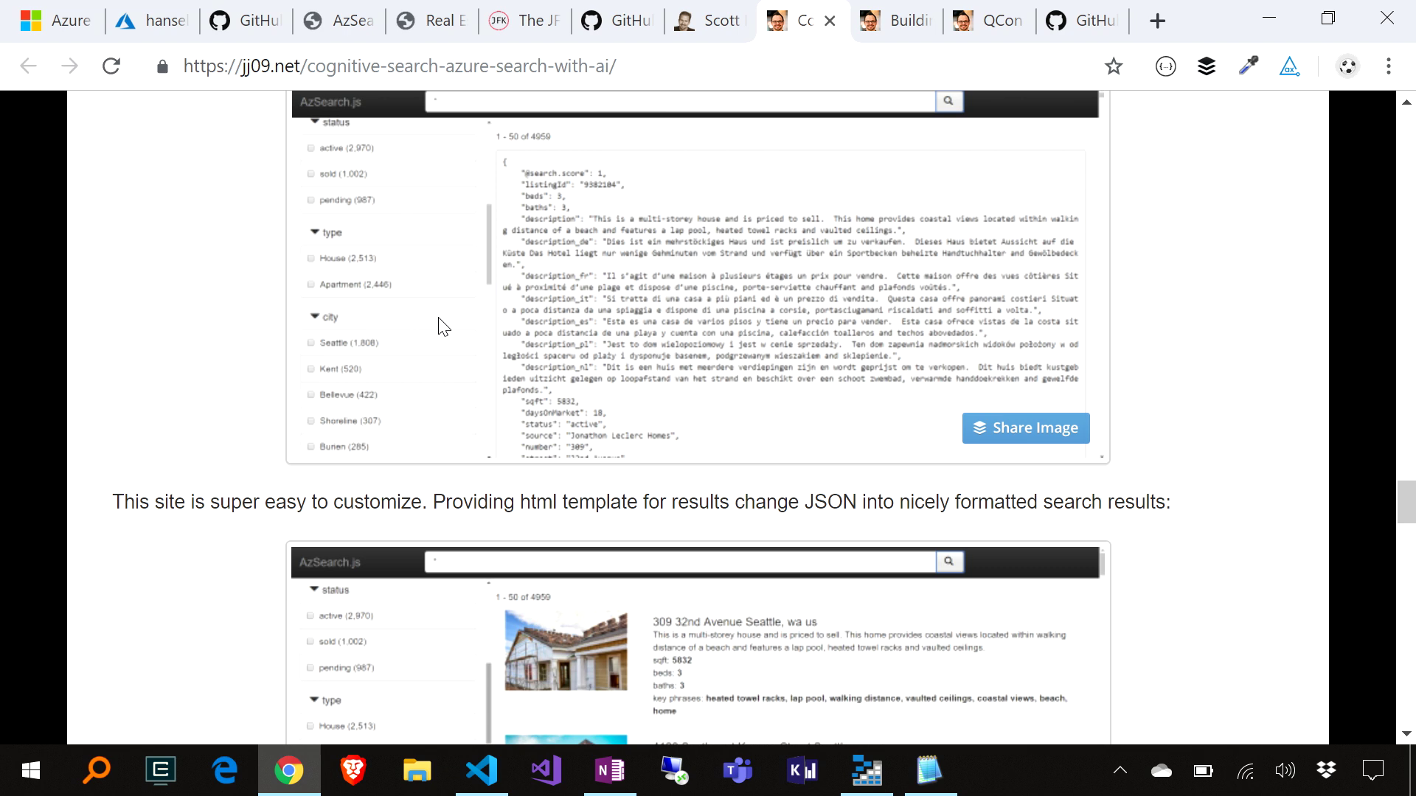
pyautogui.scroll(-1, 441, 326)
pyautogui.scroll(-1, 441, 326)
pyautogui.scroll(-2, 438, 323)
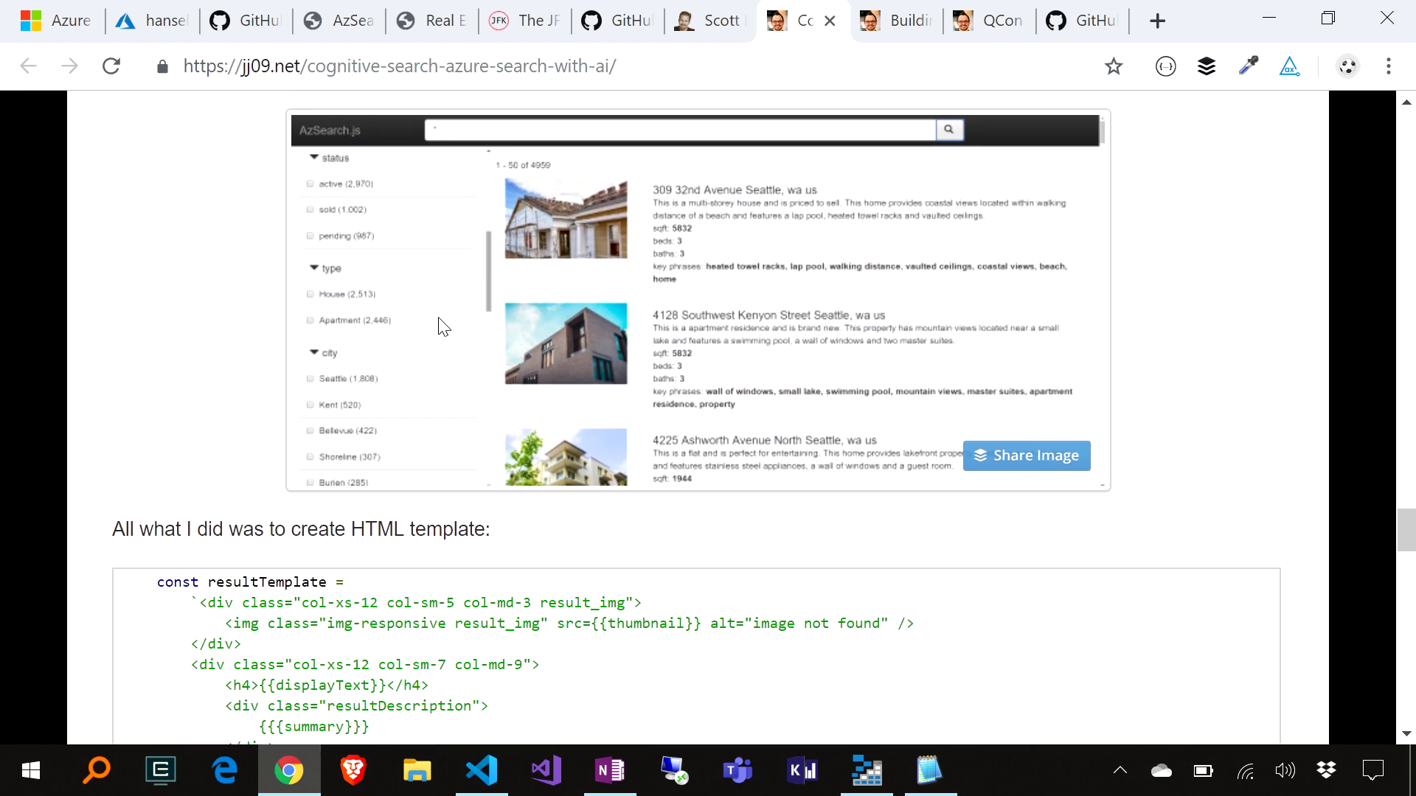
pyautogui.scroll(-2, 438, 323)
pyautogui.scroll(-1, 438, 324)
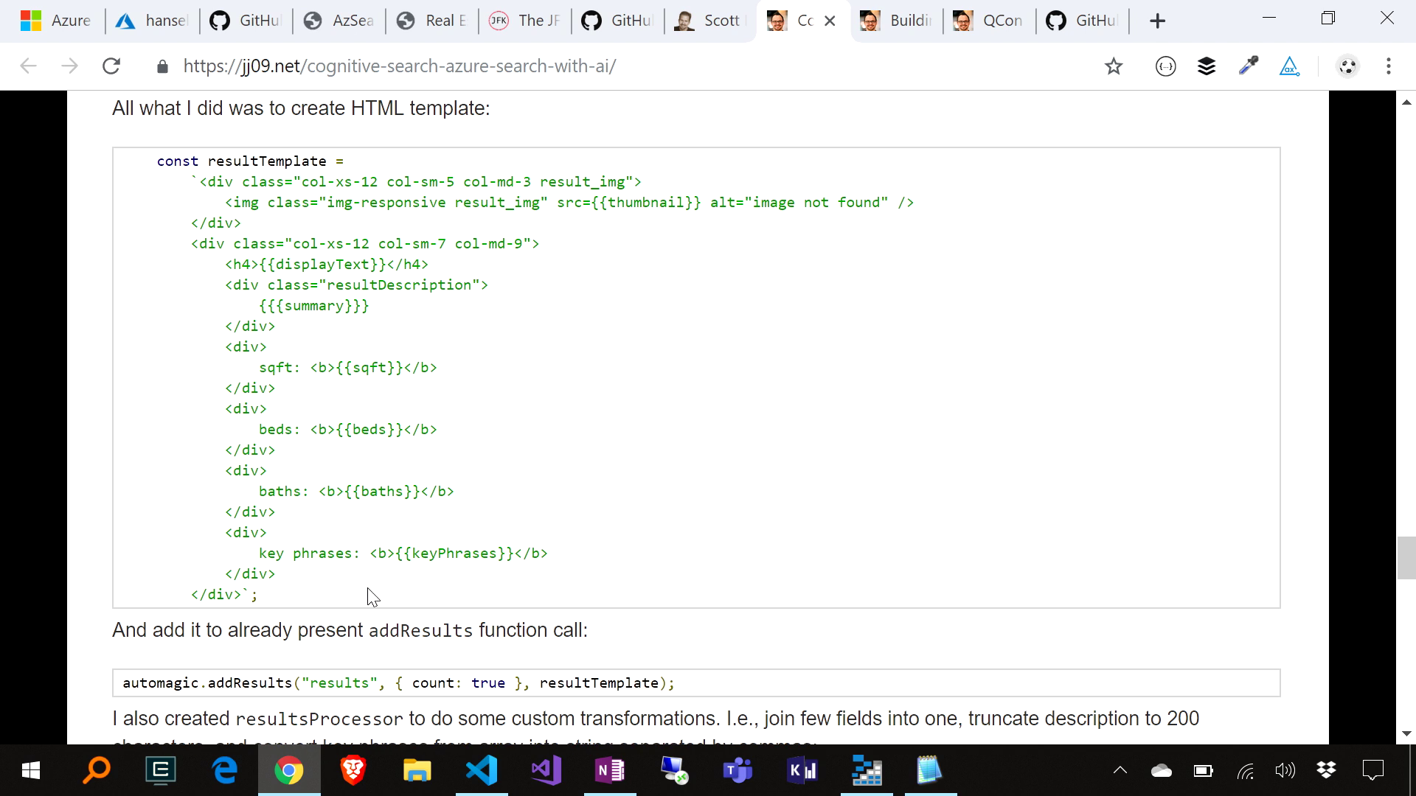
# Filter Hanselman posts by the Travis Illig people facet, highlight matching text, then clear it.
pyautogui.click(711, 22)
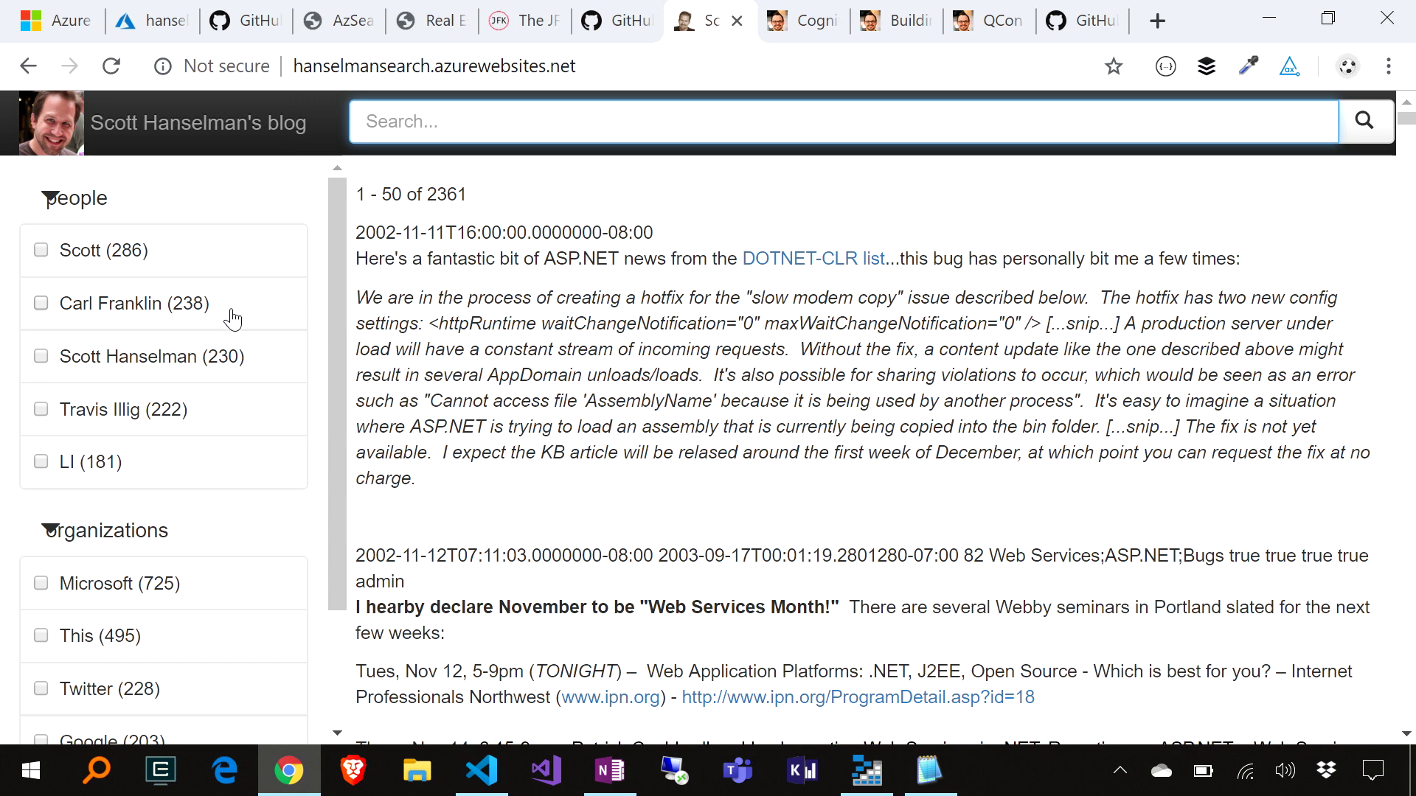
pyautogui.click(41, 410)
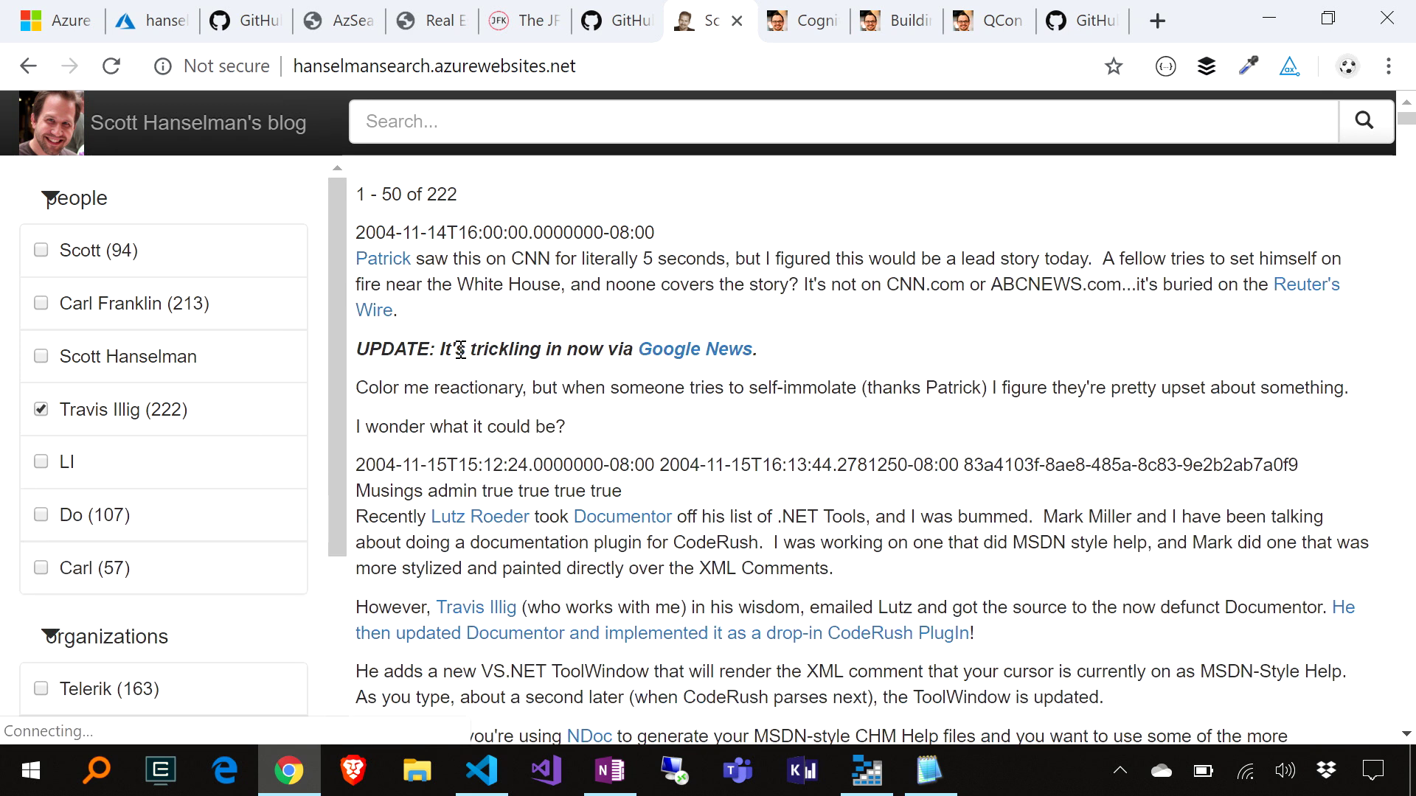
pyautogui.scroll(-1, 392, 489)
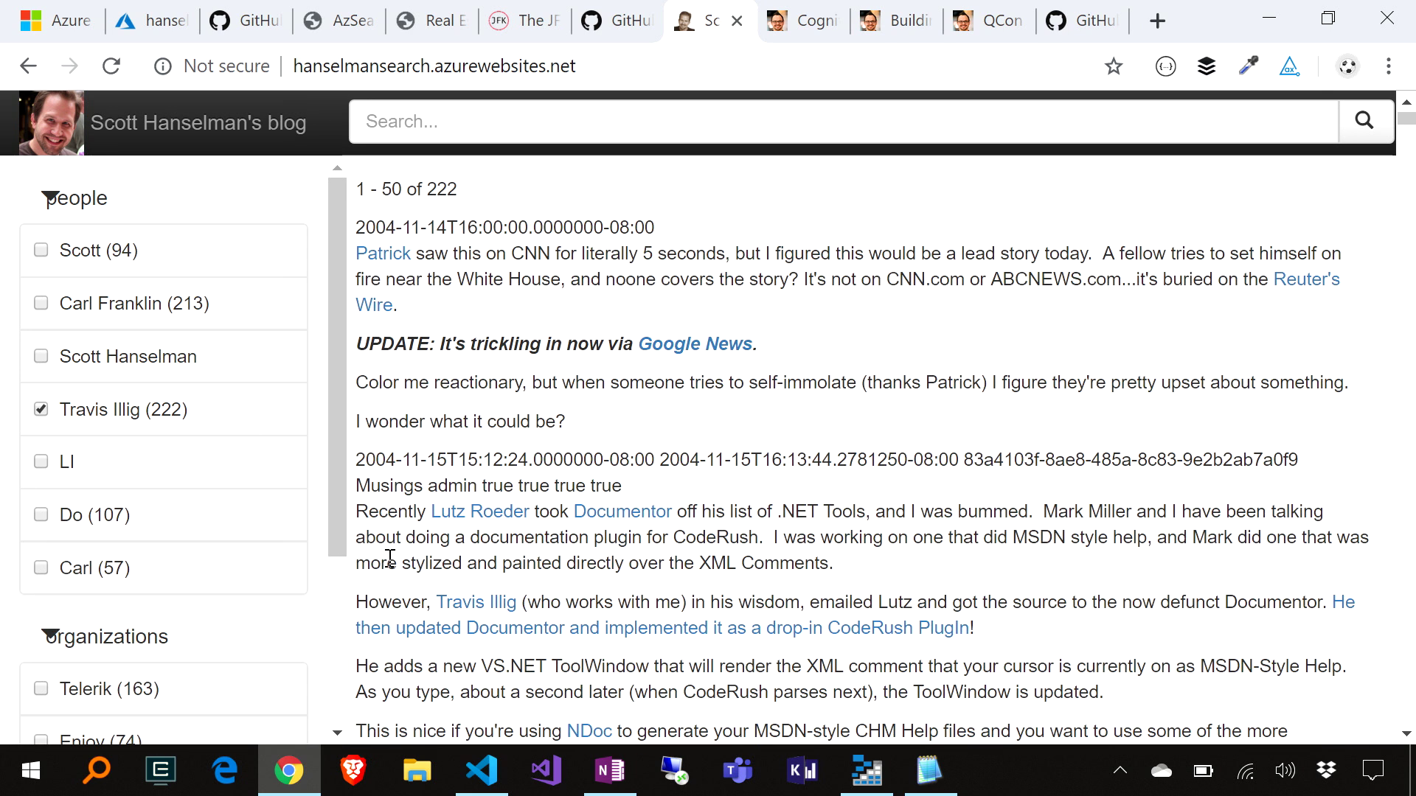
pyautogui.moveTo(389, 601); pyautogui.dragTo(674, 601)
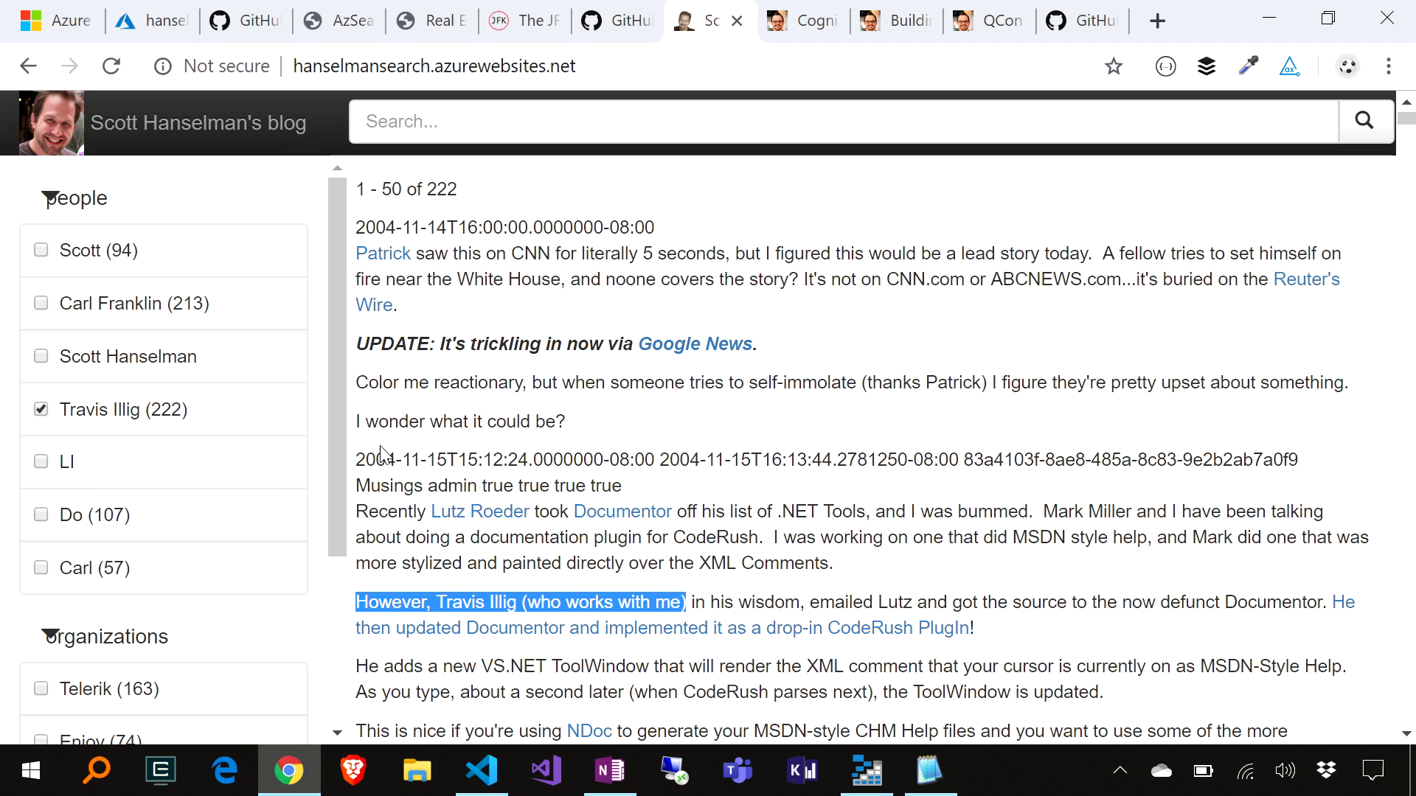
pyautogui.moveTo(357, 461); pyautogui.dragTo(398, 461)
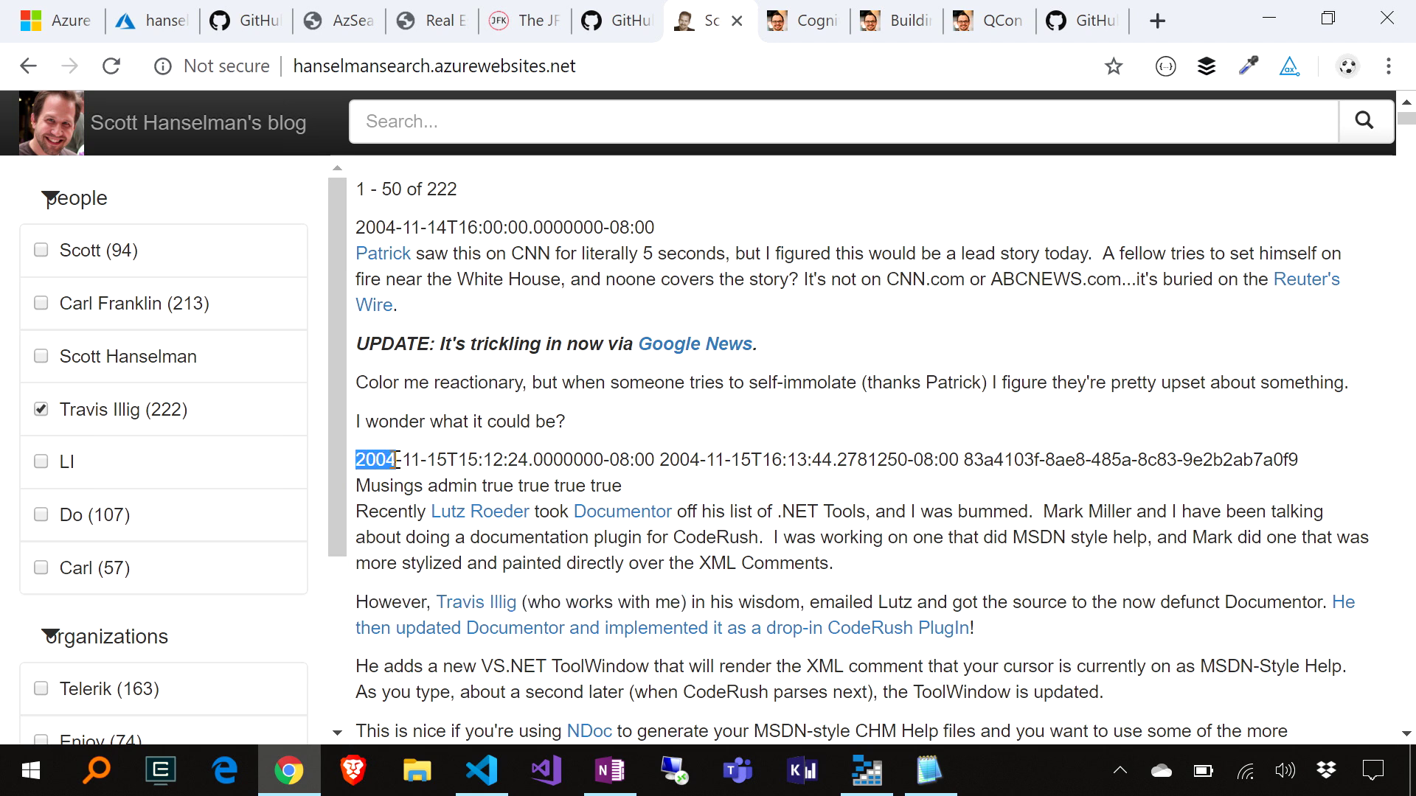
pyautogui.click(483, 464)
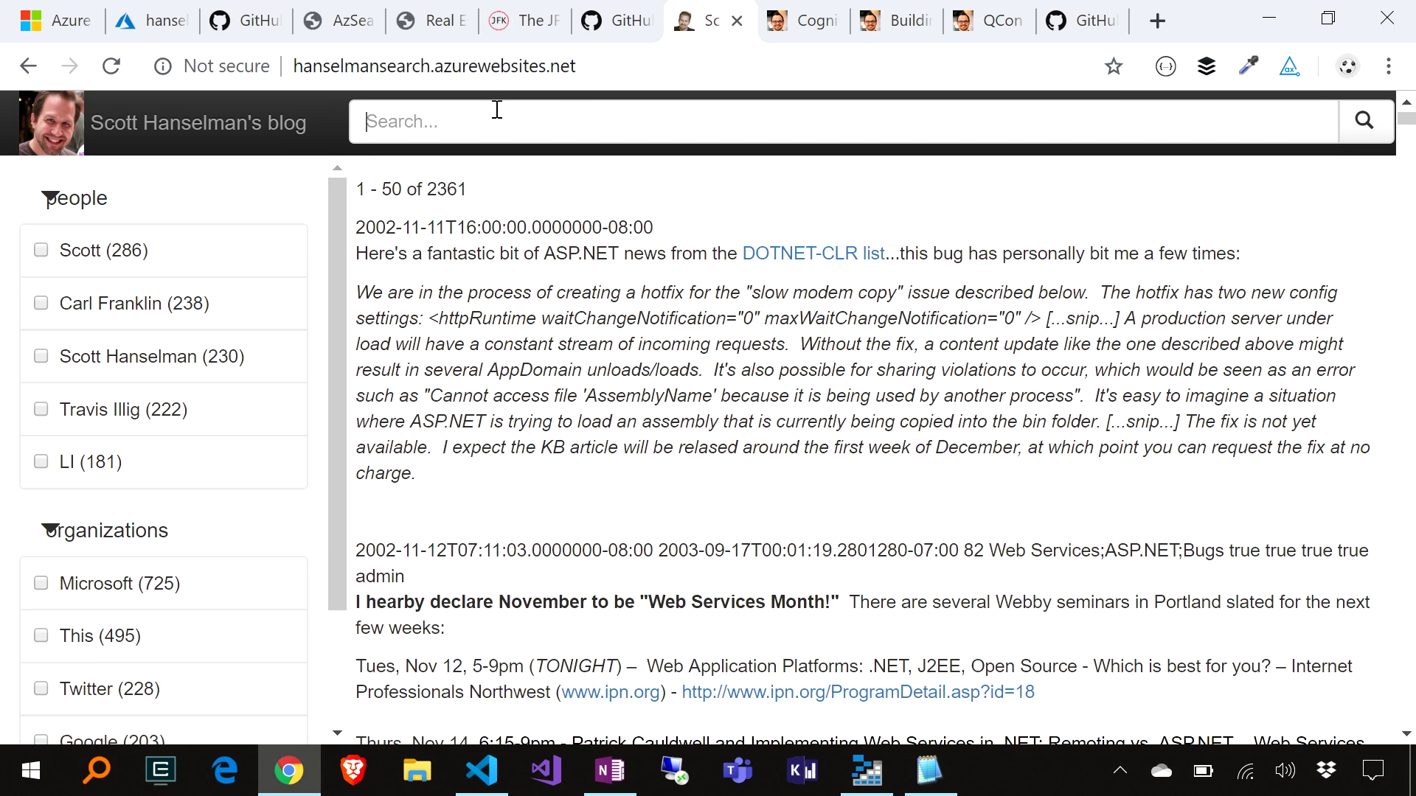
pyautogui.click(497, 109)
pyautogui.write('diabetis')
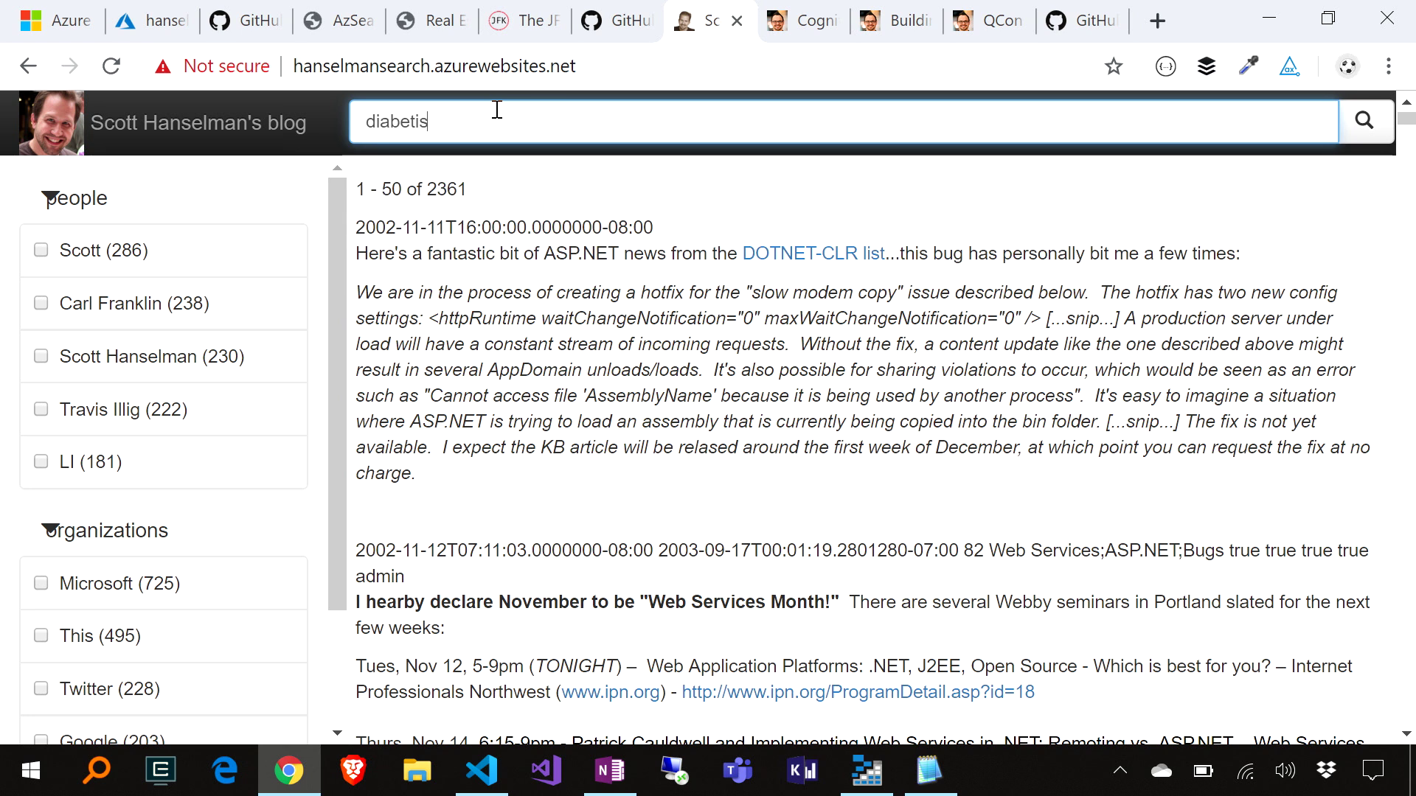
pyautogui.press('BackSpace')
pyautogui.press('BackSpace')
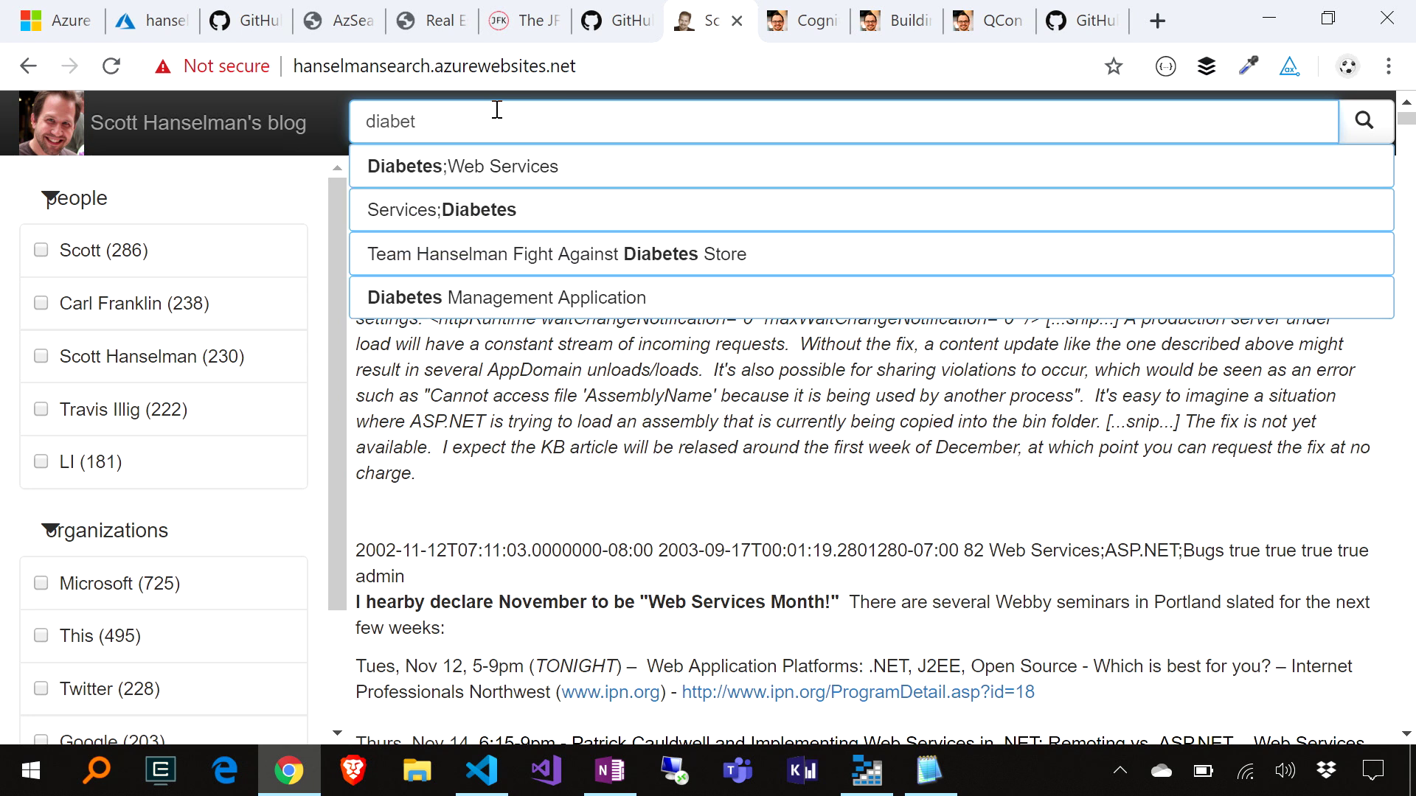
pyautogui.click(430, 177)
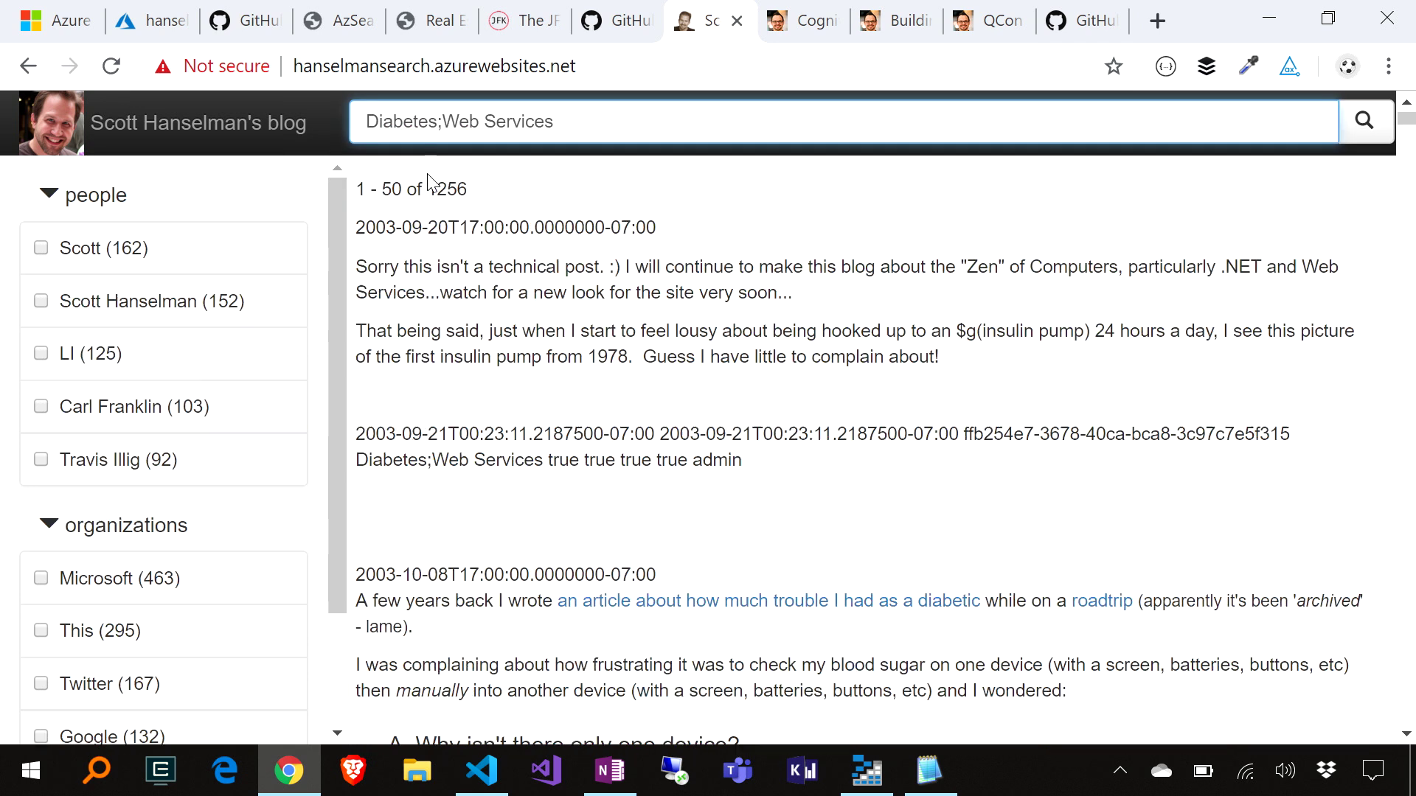
pyautogui.scroll(-1, 898, 484)
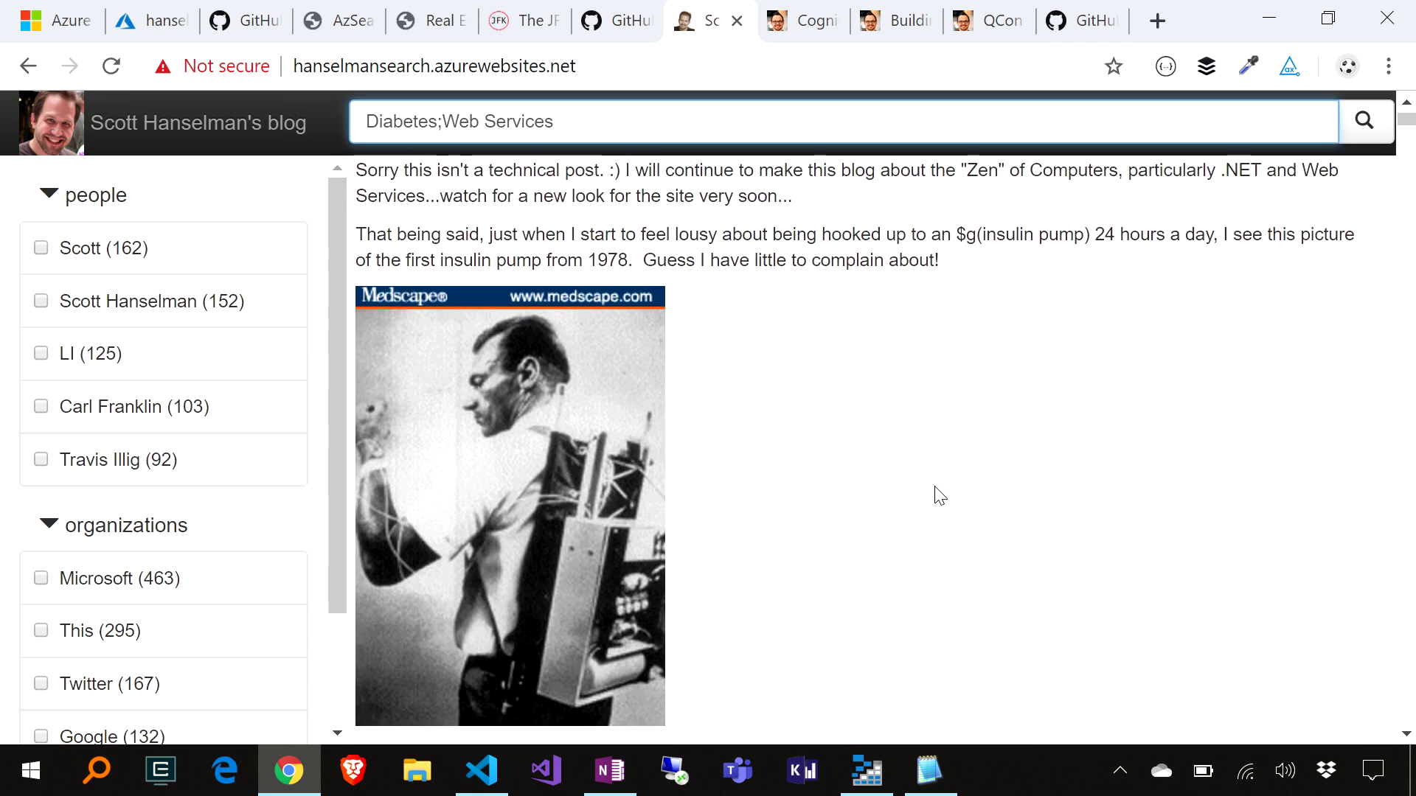
pyautogui.scroll(-1, 898, 485)
pyautogui.scroll(-2, 938, 494)
pyautogui.scroll(-2, 938, 494)
pyautogui.scroll(-2, 937, 487)
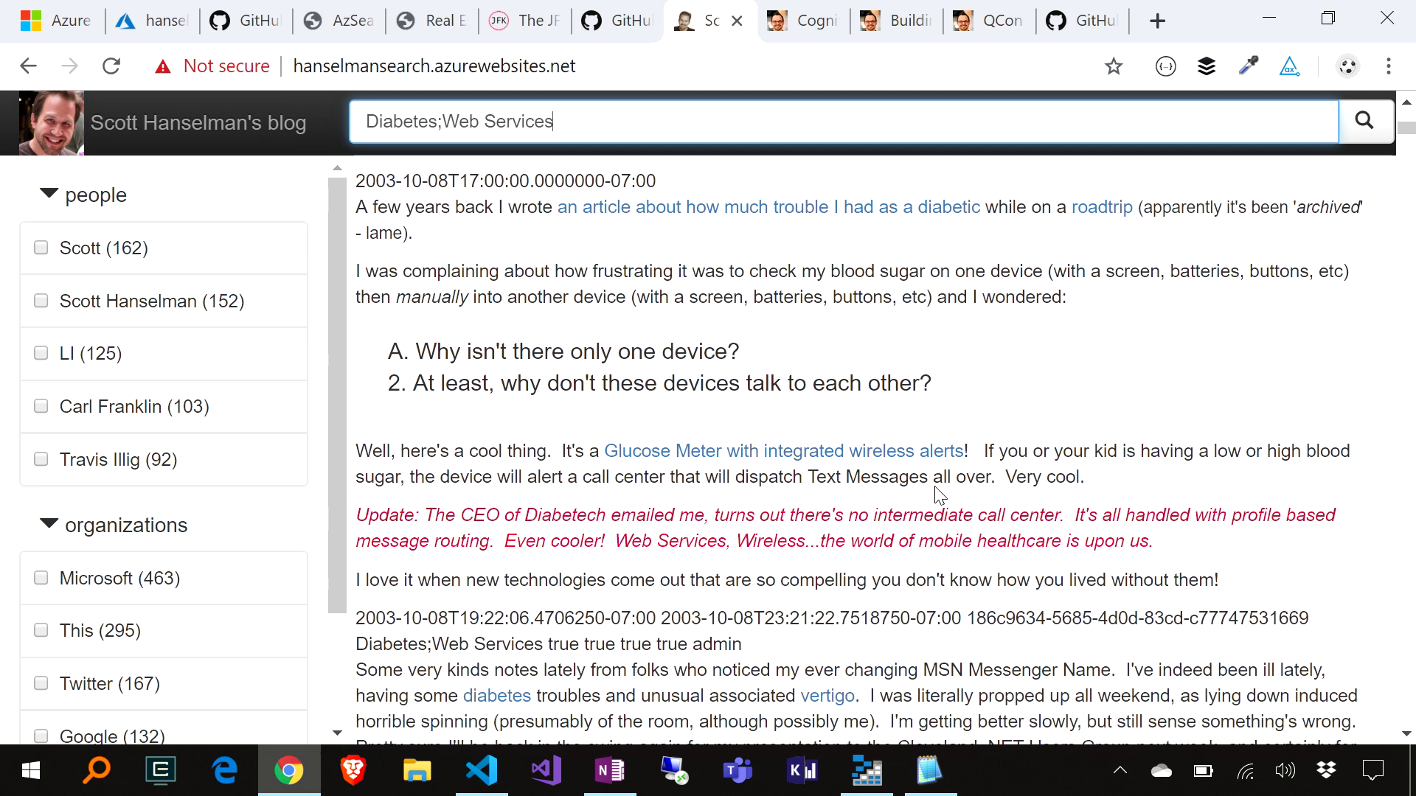
pyautogui.scroll(-1, 935, 487)
pyautogui.scroll(-1, 936, 489)
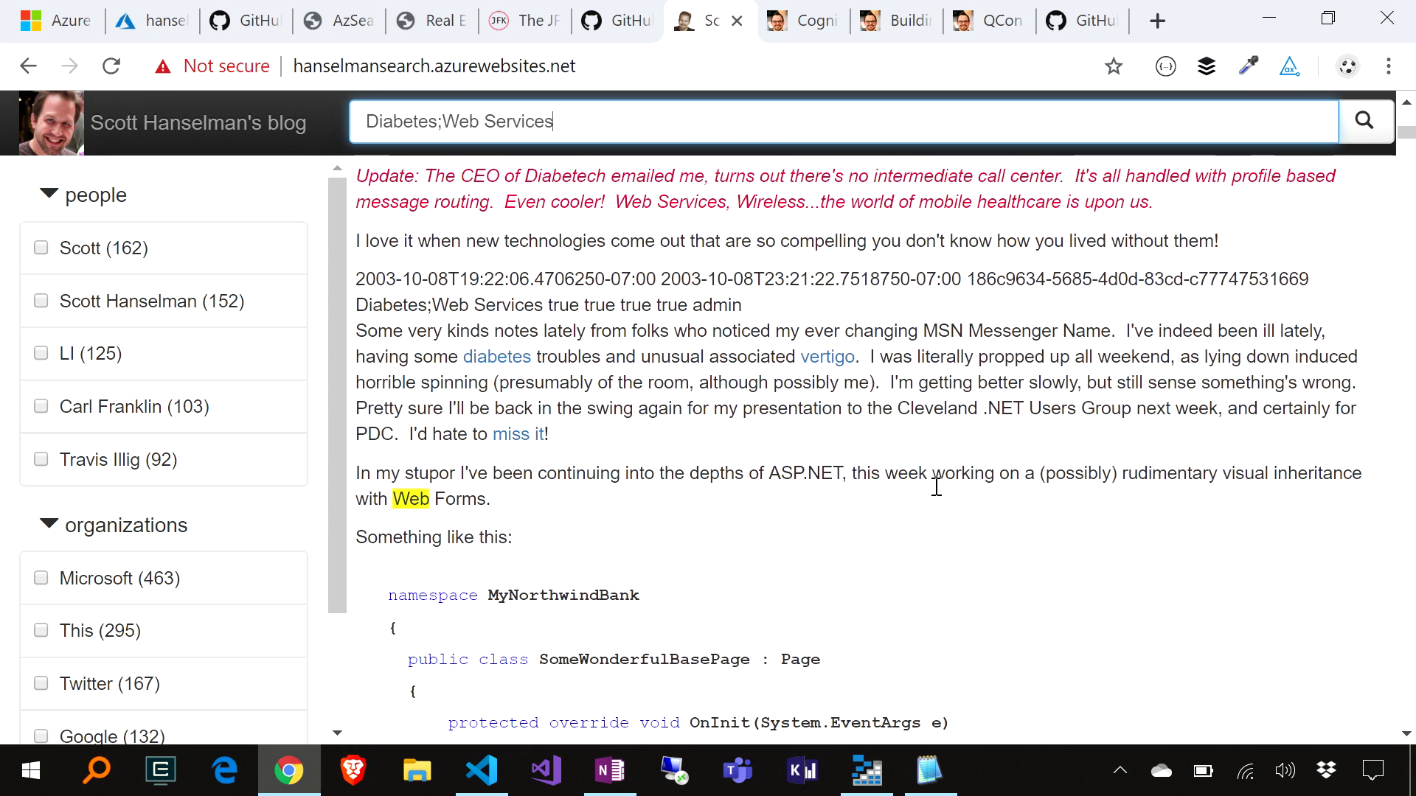
pyautogui.scroll(-2, 936, 493)
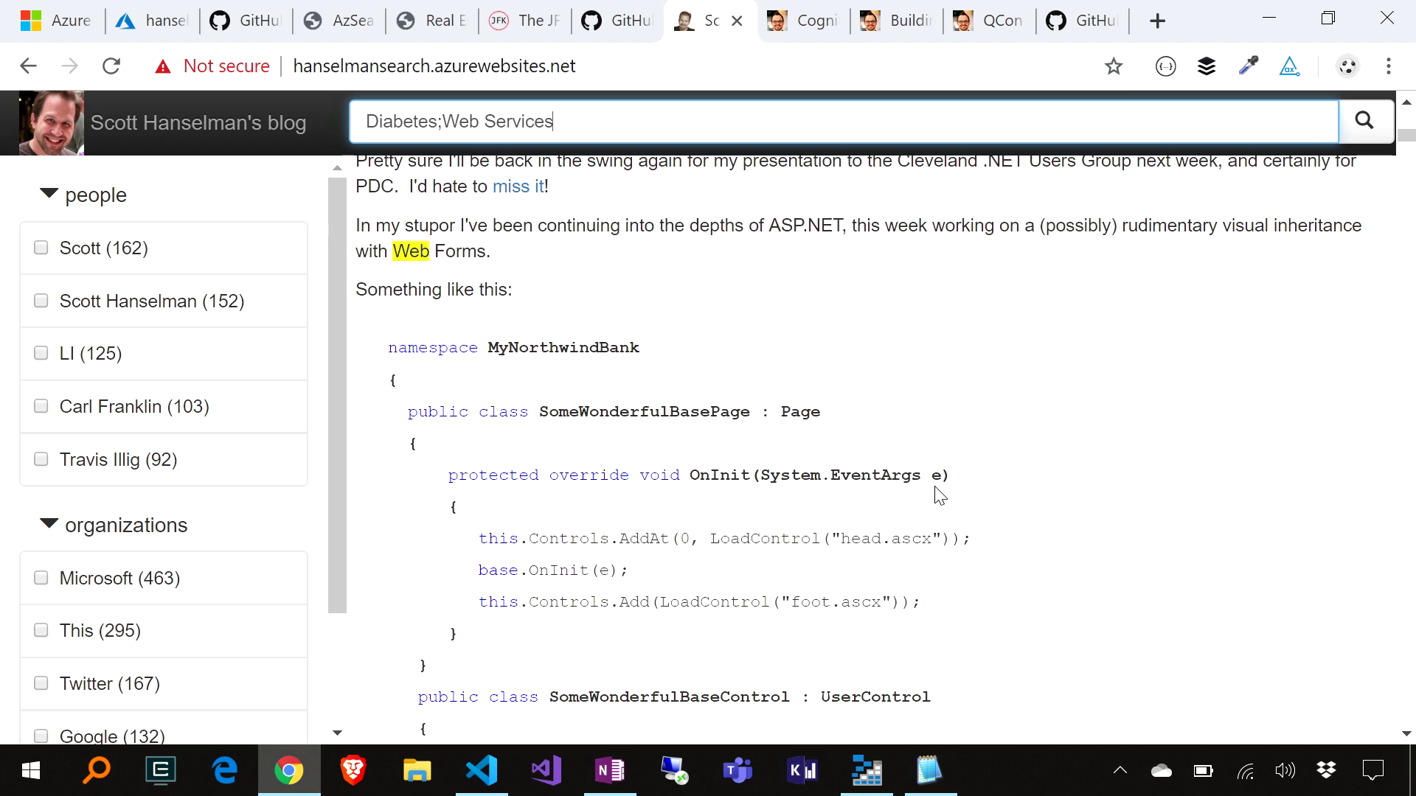
pyautogui.scroll(-3, 935, 494)
pyautogui.scroll(-1, 935, 495)
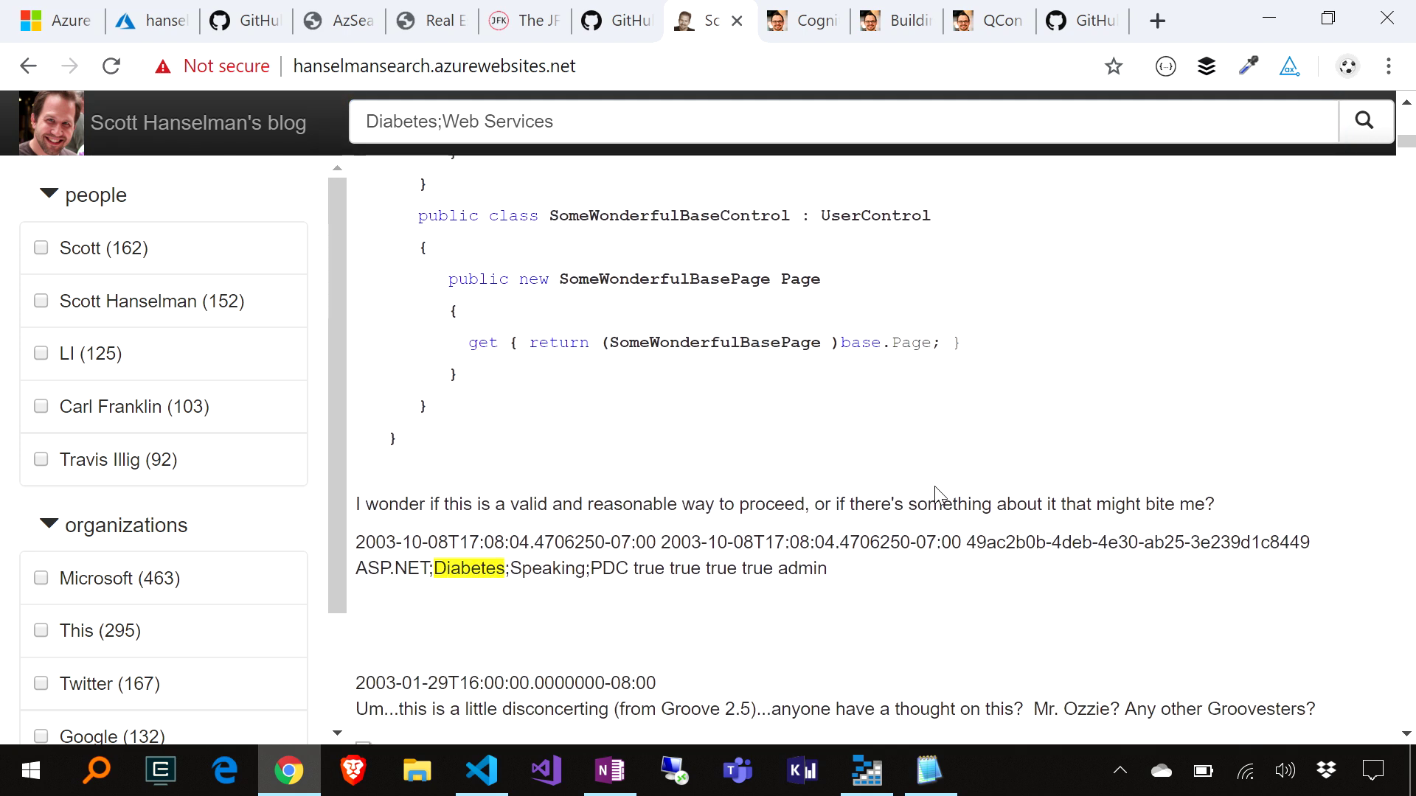
pyautogui.scroll(-4, 935, 495)
pyautogui.scroll(-3, 934, 495)
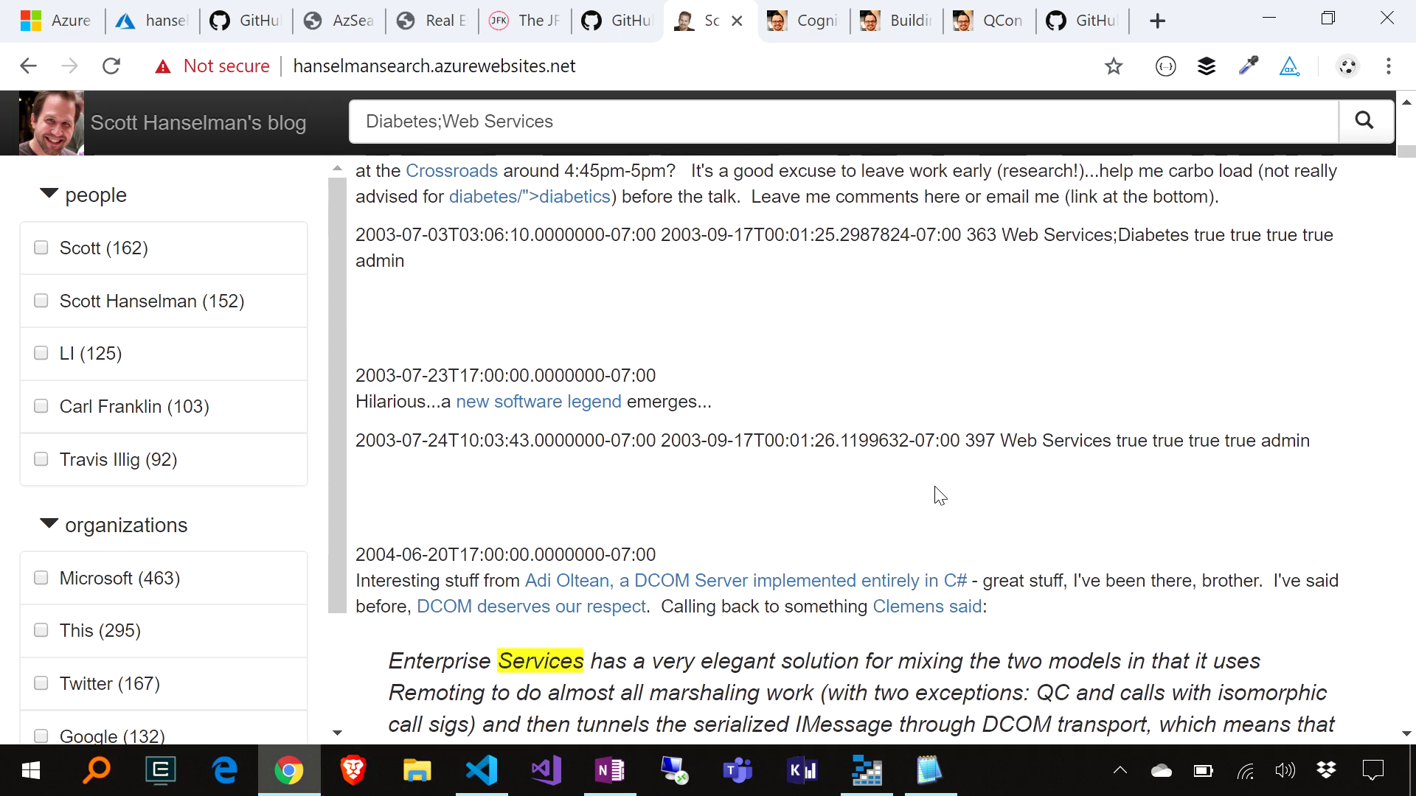
pyautogui.scroll(-4, 937, 495)
pyautogui.scroll(-4, 935, 495)
pyautogui.scroll(-5, 935, 495)
pyautogui.scroll(-3, 935, 486)
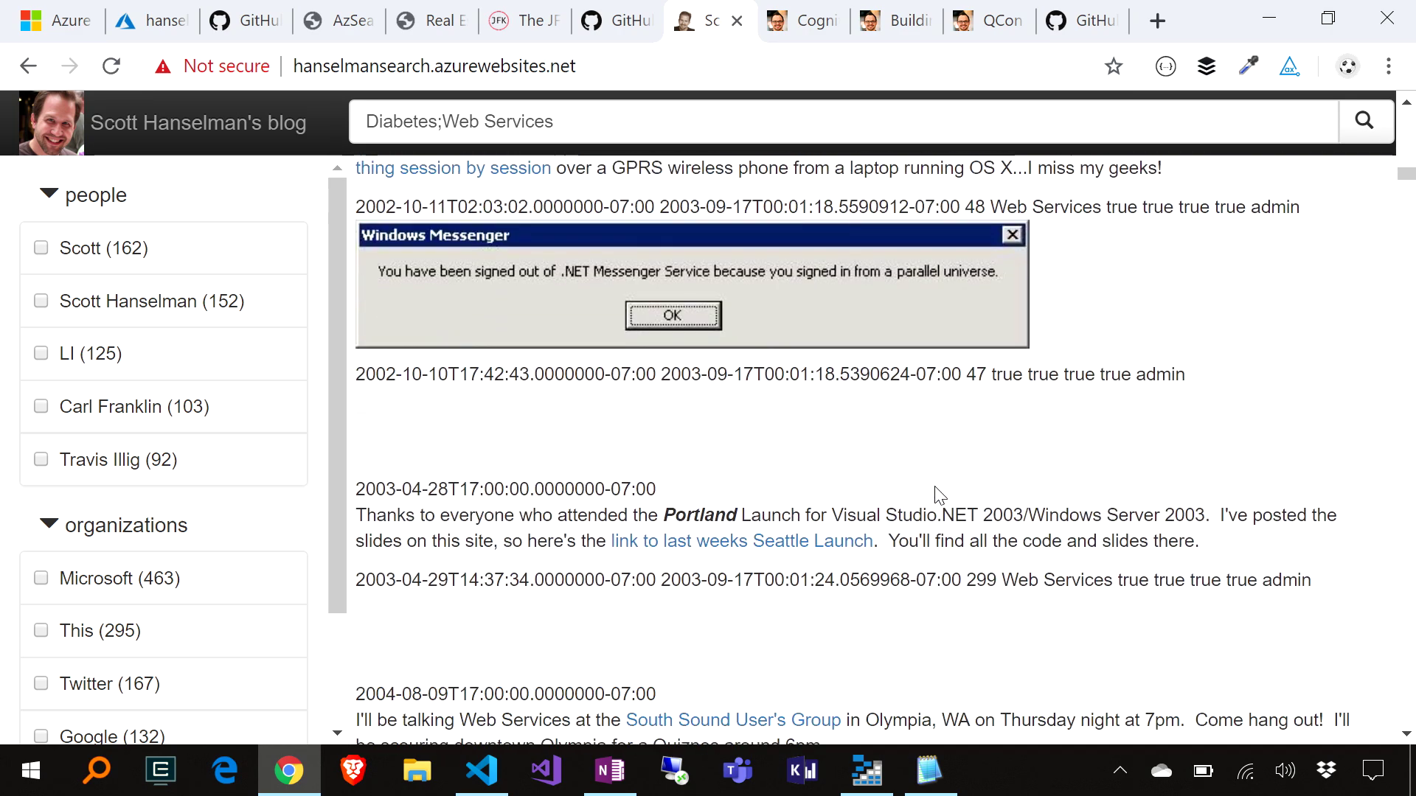
# Replace the query with 'asp.net' and pick the ASP.NET Core autocomplete suggestion.
pyautogui.click(587, 125)
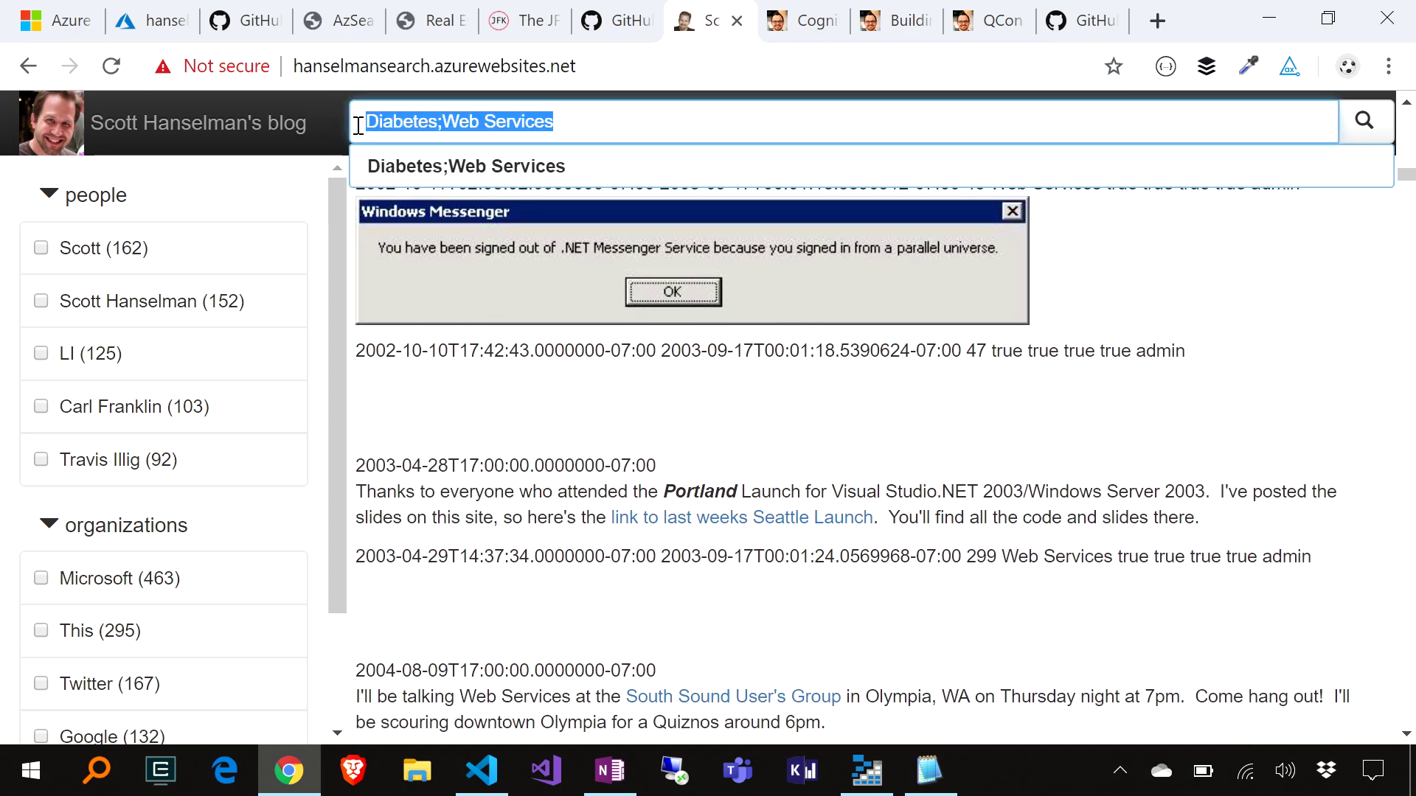
pyautogui.write('asp.')
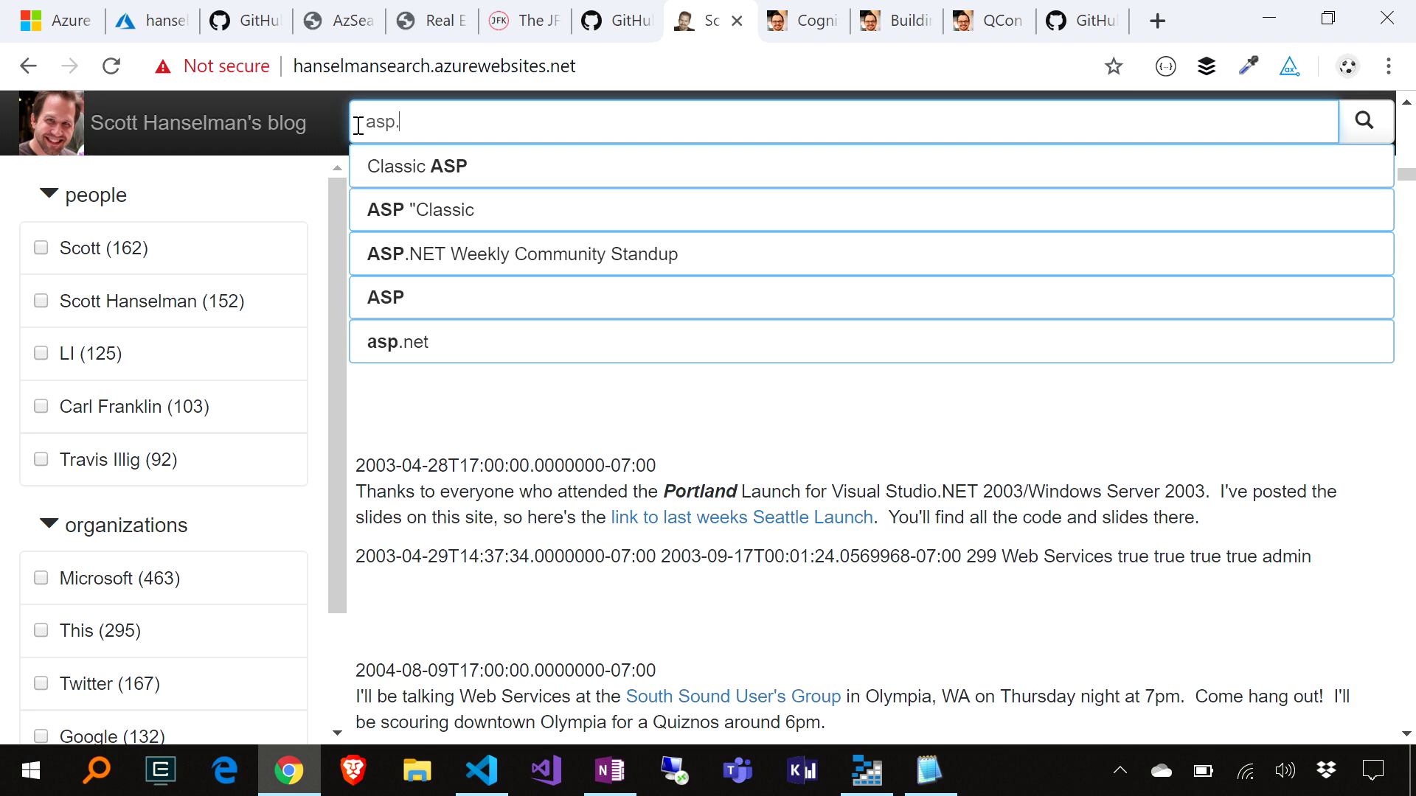
pyautogui.write('net')
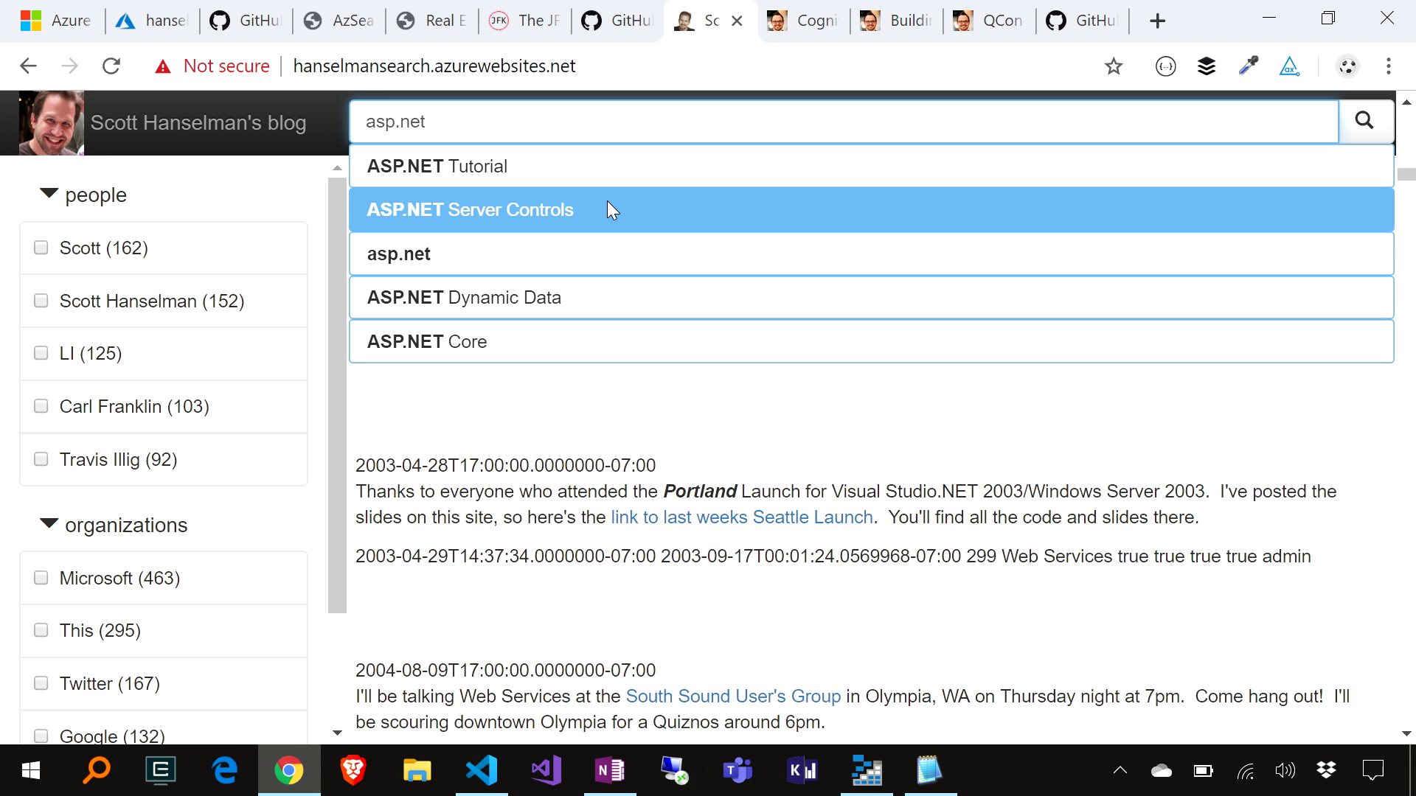
pyautogui.click(629, 341)
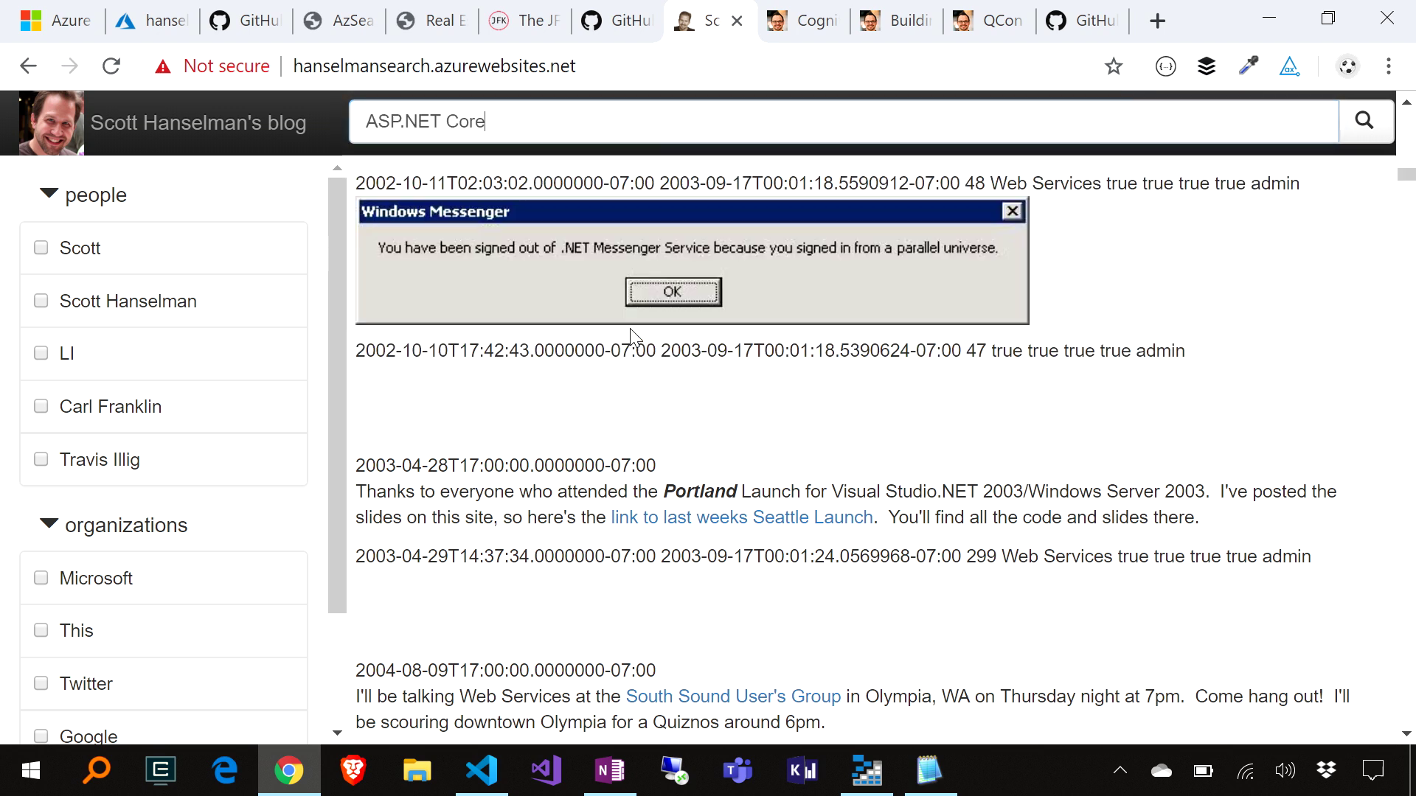
pyautogui.scroll(1, 601, 451)
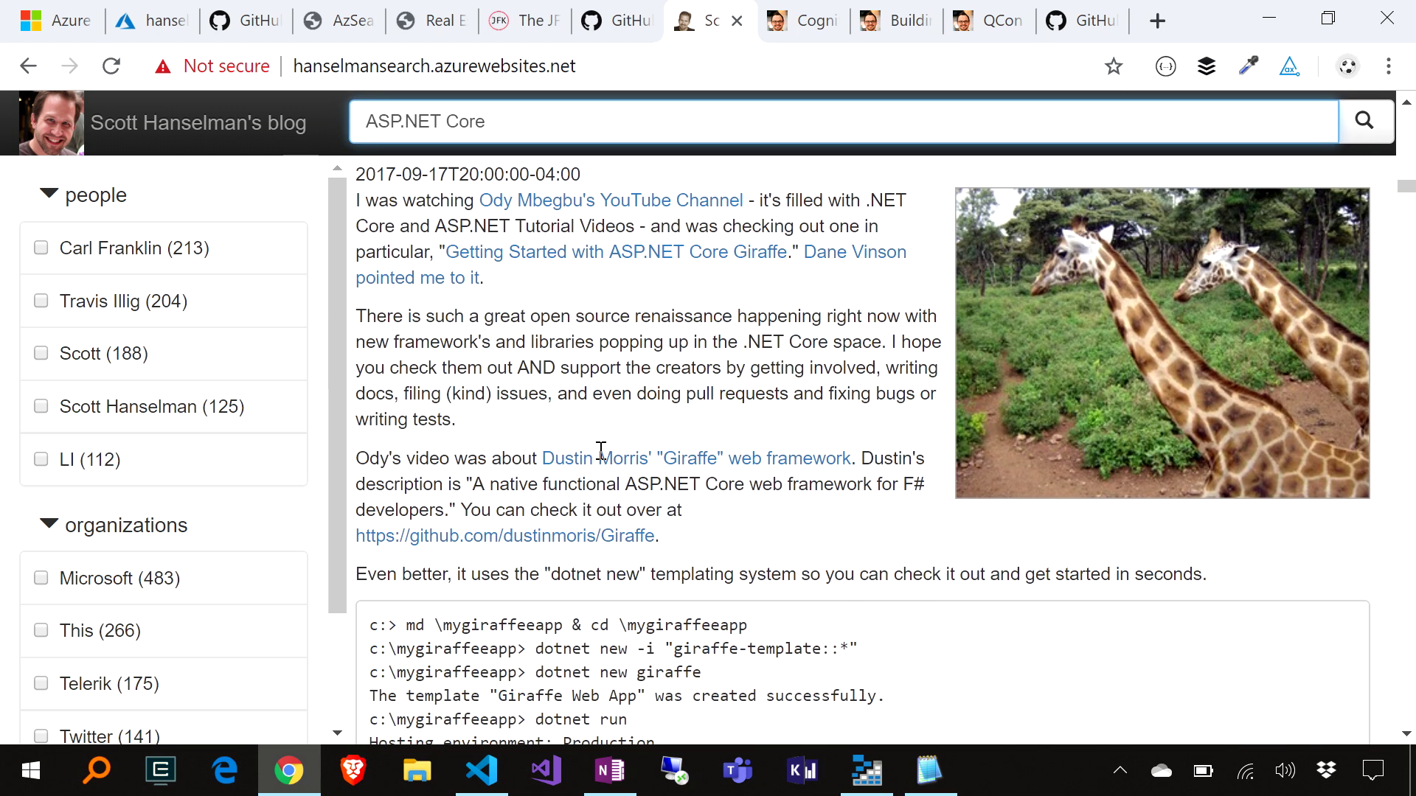
pyautogui.scroll(3, 601, 452)
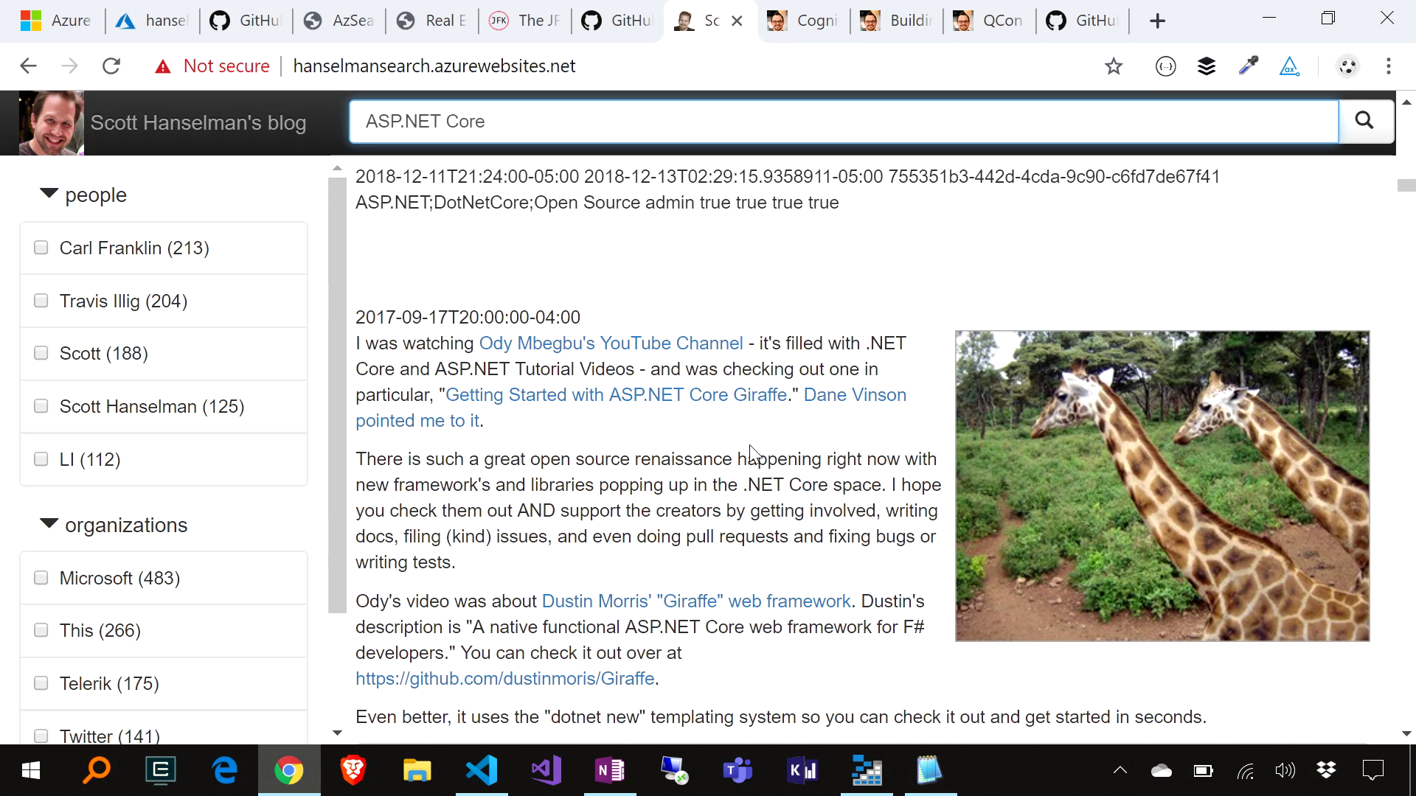
pyautogui.scroll(-2, 750, 445)
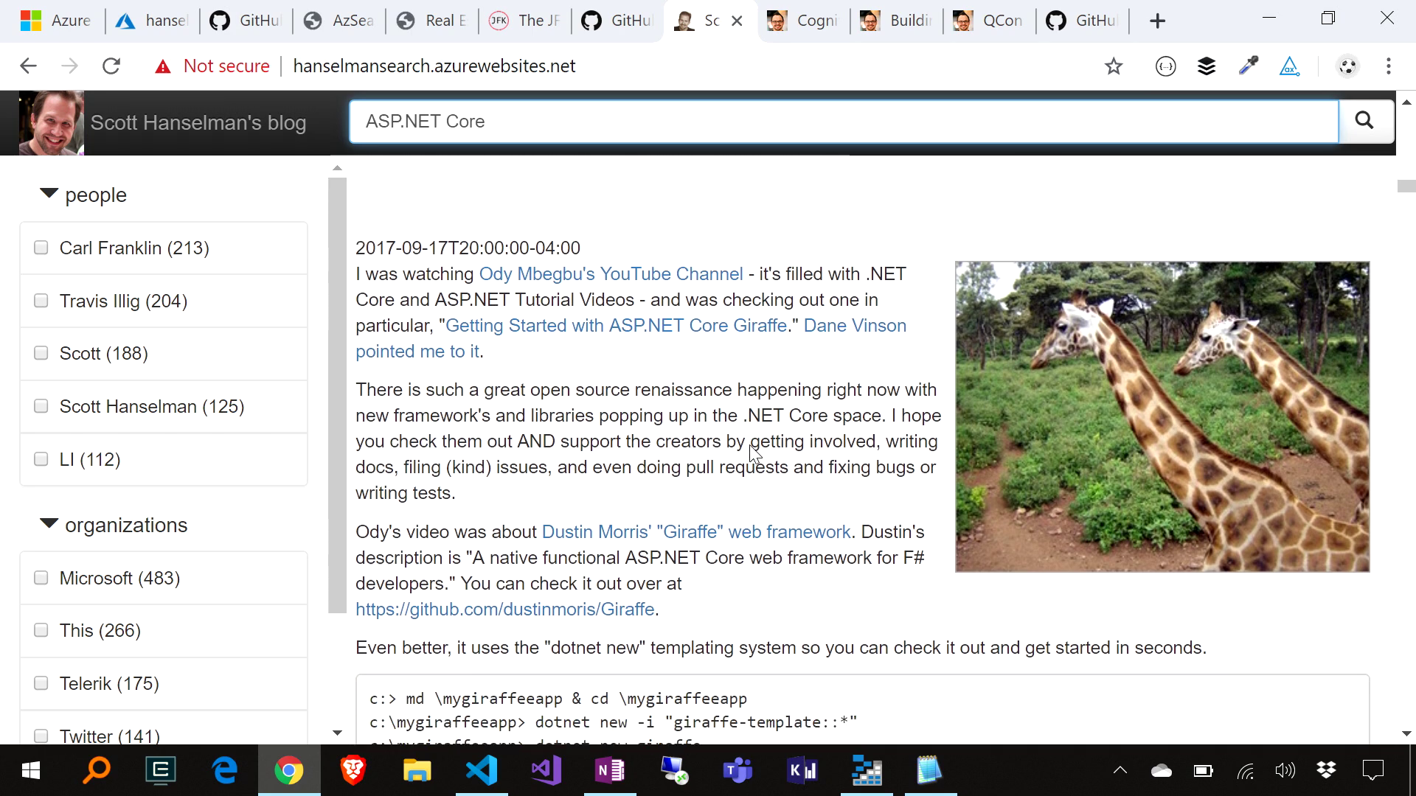
pyautogui.scroll(-4, 750, 445)
pyautogui.scroll(-5, 749, 444)
pyautogui.scroll(-5, 749, 445)
pyautogui.scroll(-5, 749, 454)
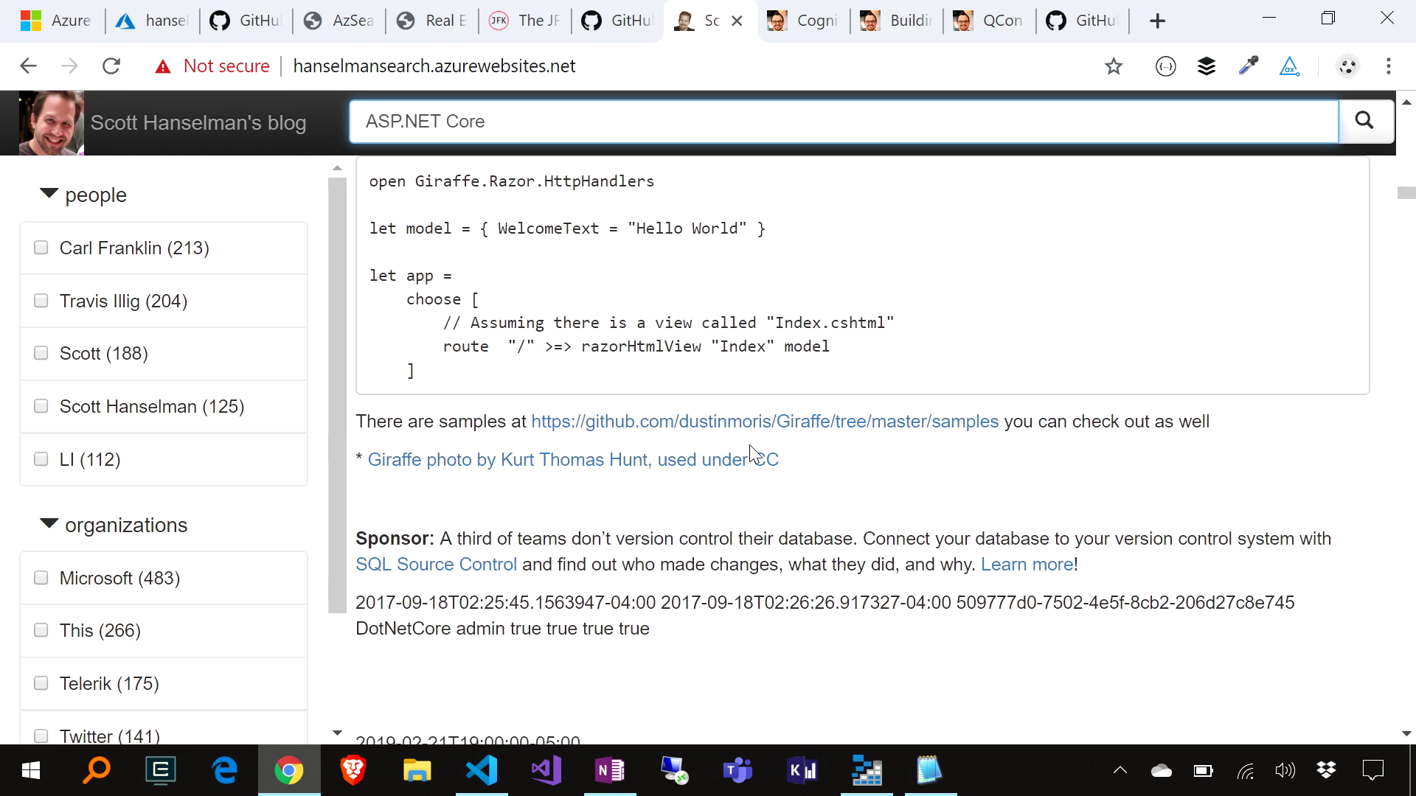
pyautogui.scroll(-2, 750, 453)
pyautogui.scroll(-1, 750, 445)
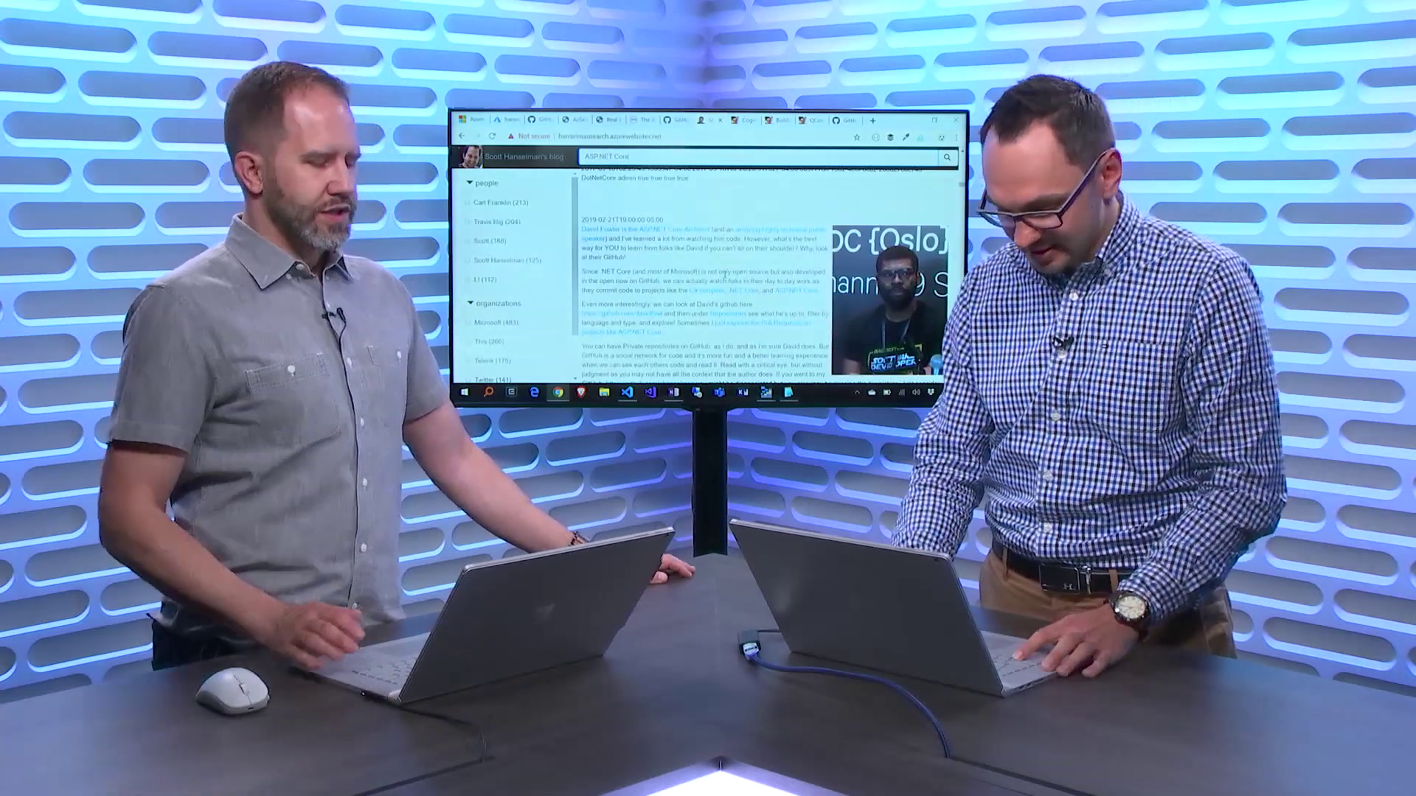
pyautogui.scroll(-10, 904, 383)
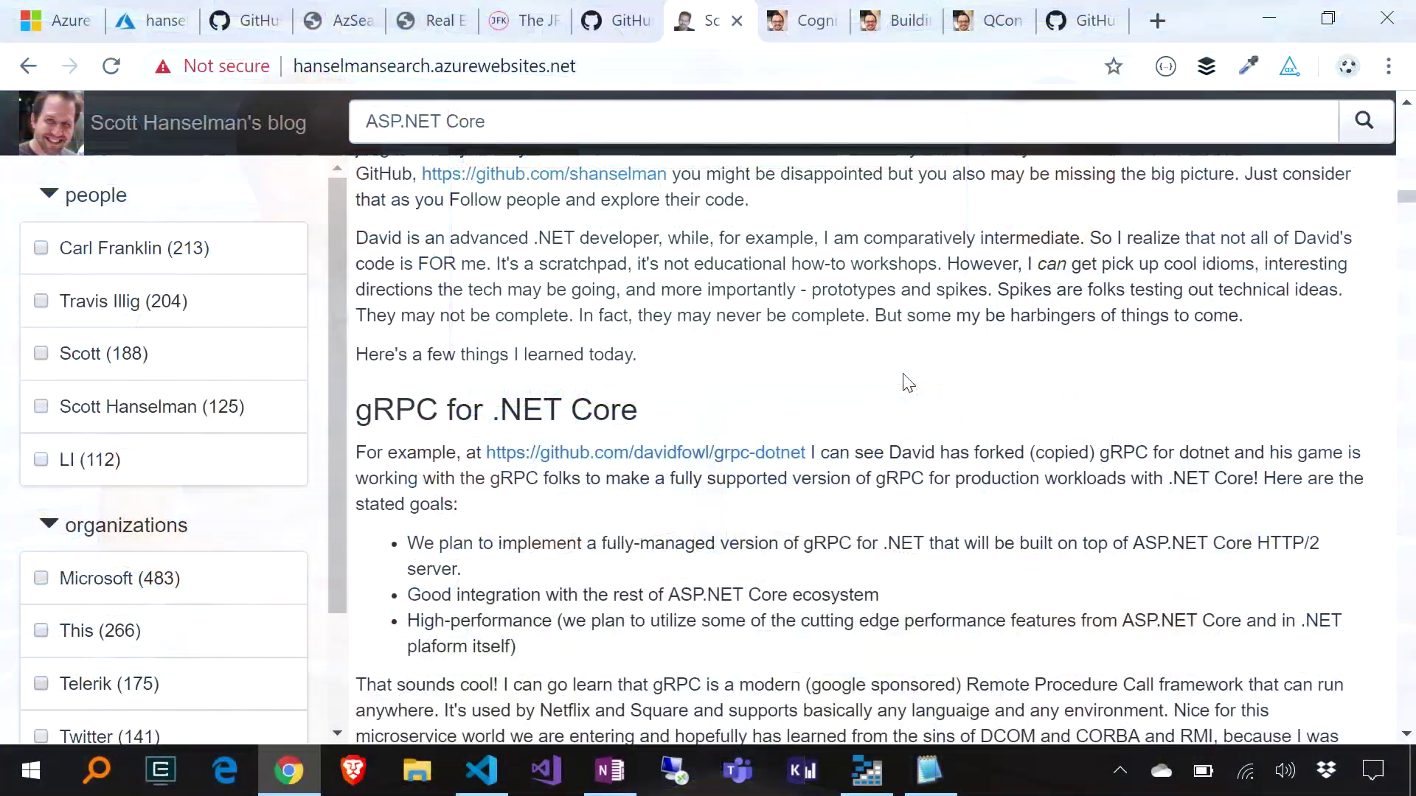
pyautogui.scroll(-5, 903, 383)
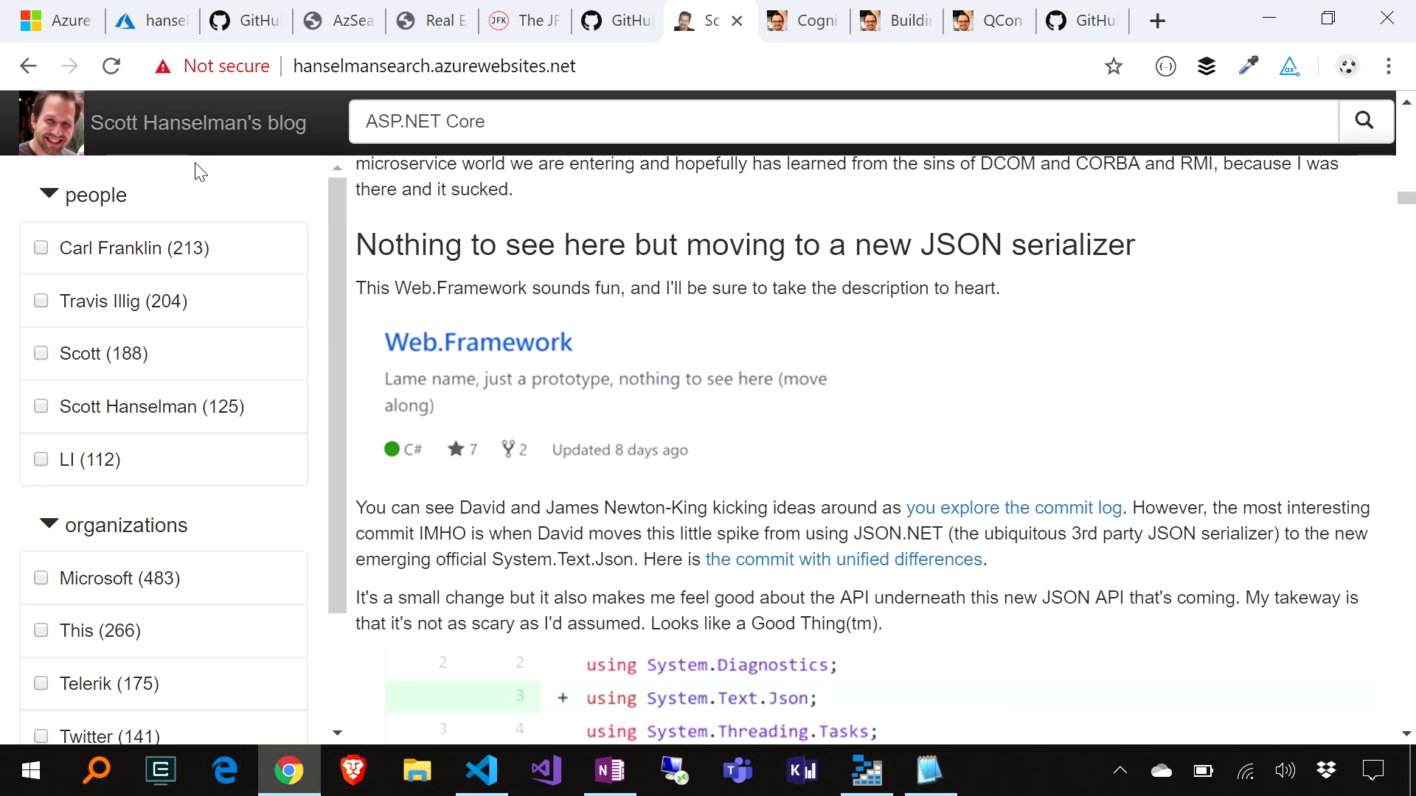
# Rerun the ASP.NET Core search with DevTools open on the Network tab.
pyautogui.press('F12')
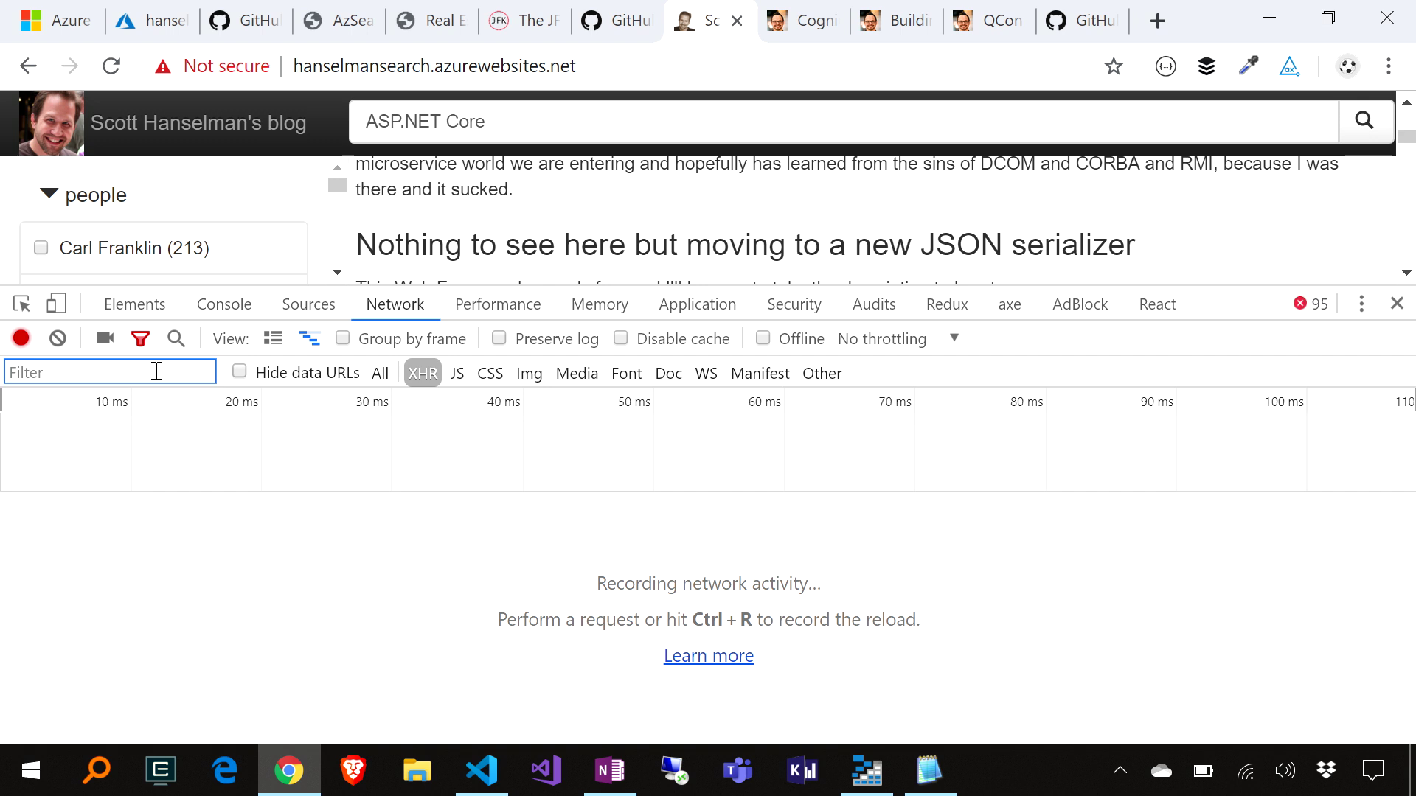
pyautogui.click(577, 125)
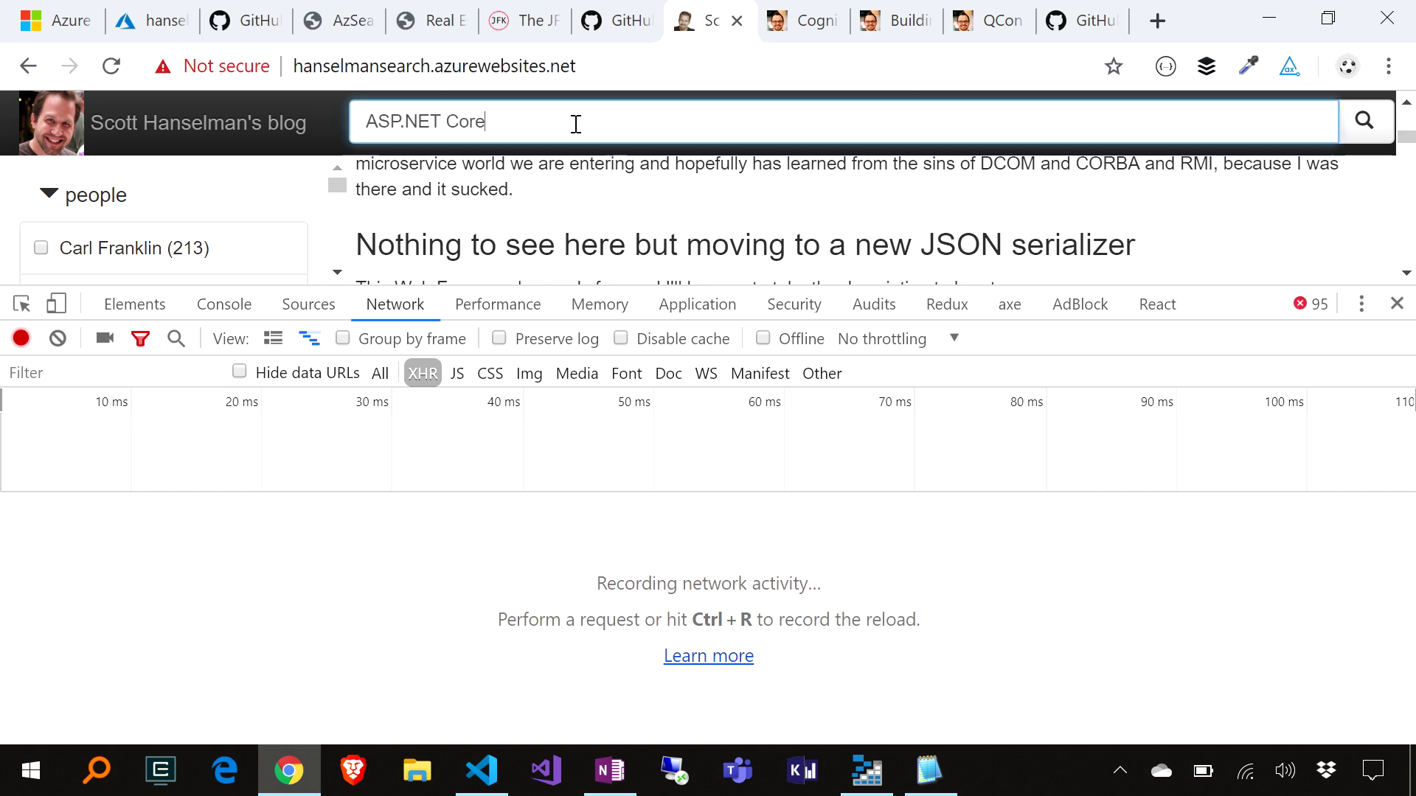
pyautogui.click(1374, 129)
# Preview the search request's JSON, expanding value and the first result's fields.
pyautogui.click(221, 576)
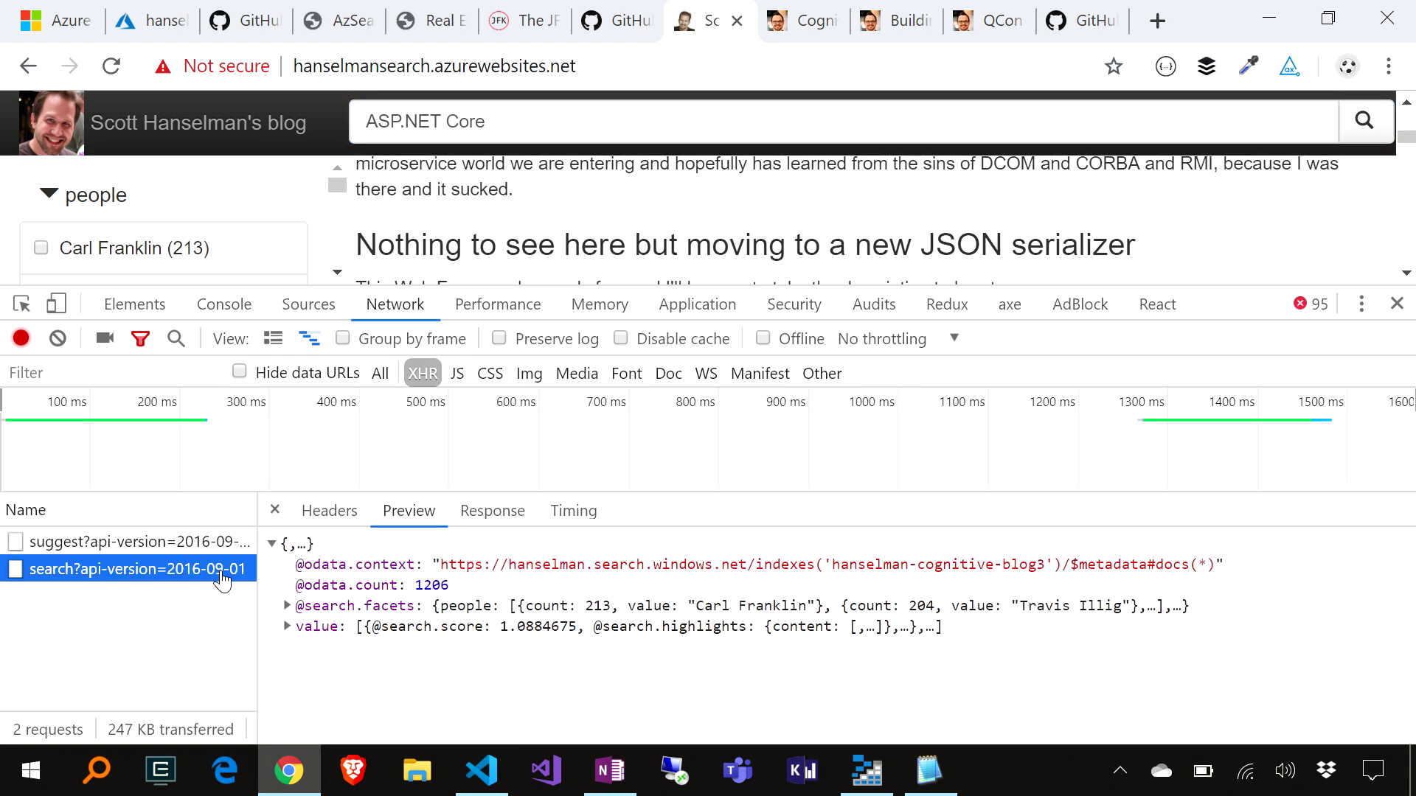
pyautogui.click(286, 627)
pyautogui.scroll(-2, 332, 620)
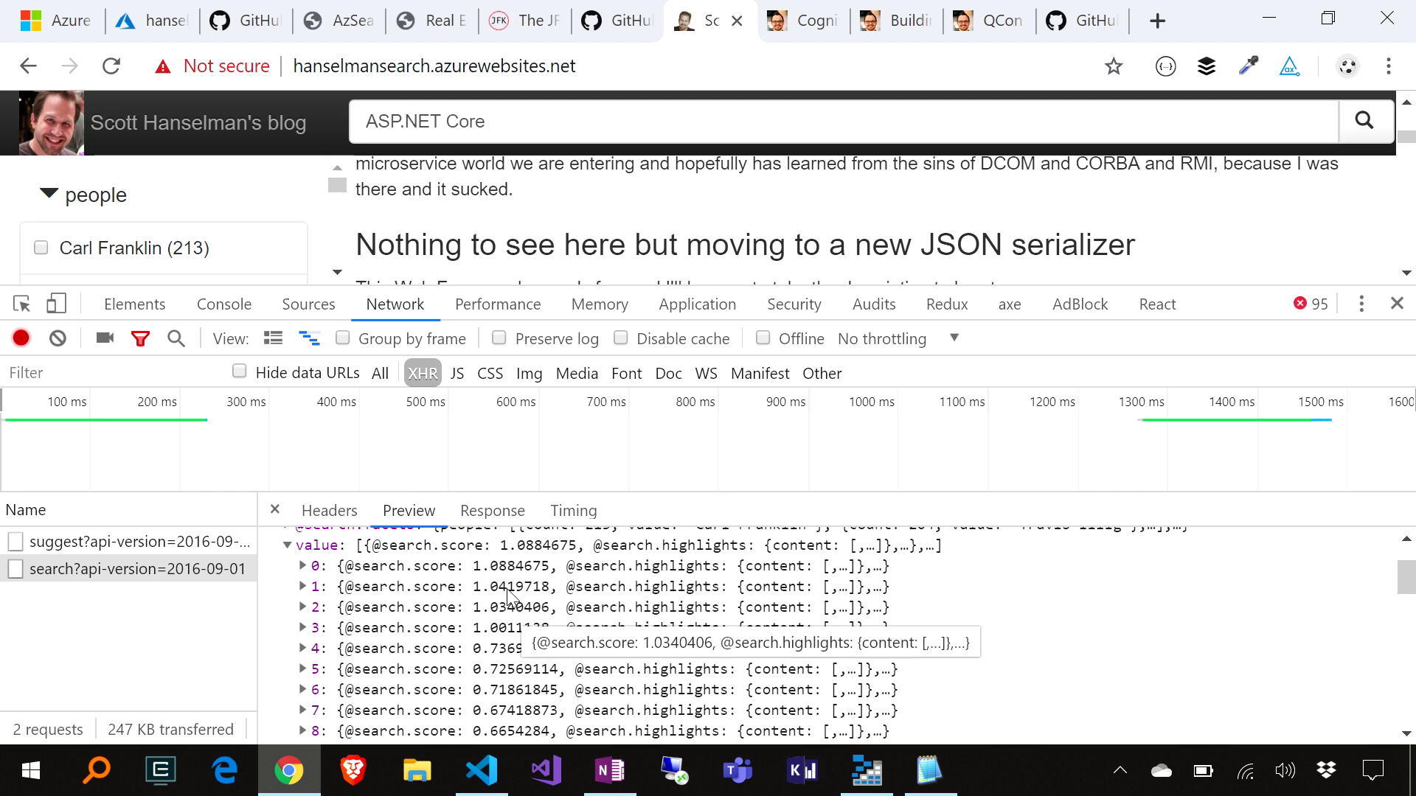
pyautogui.click(303, 566)
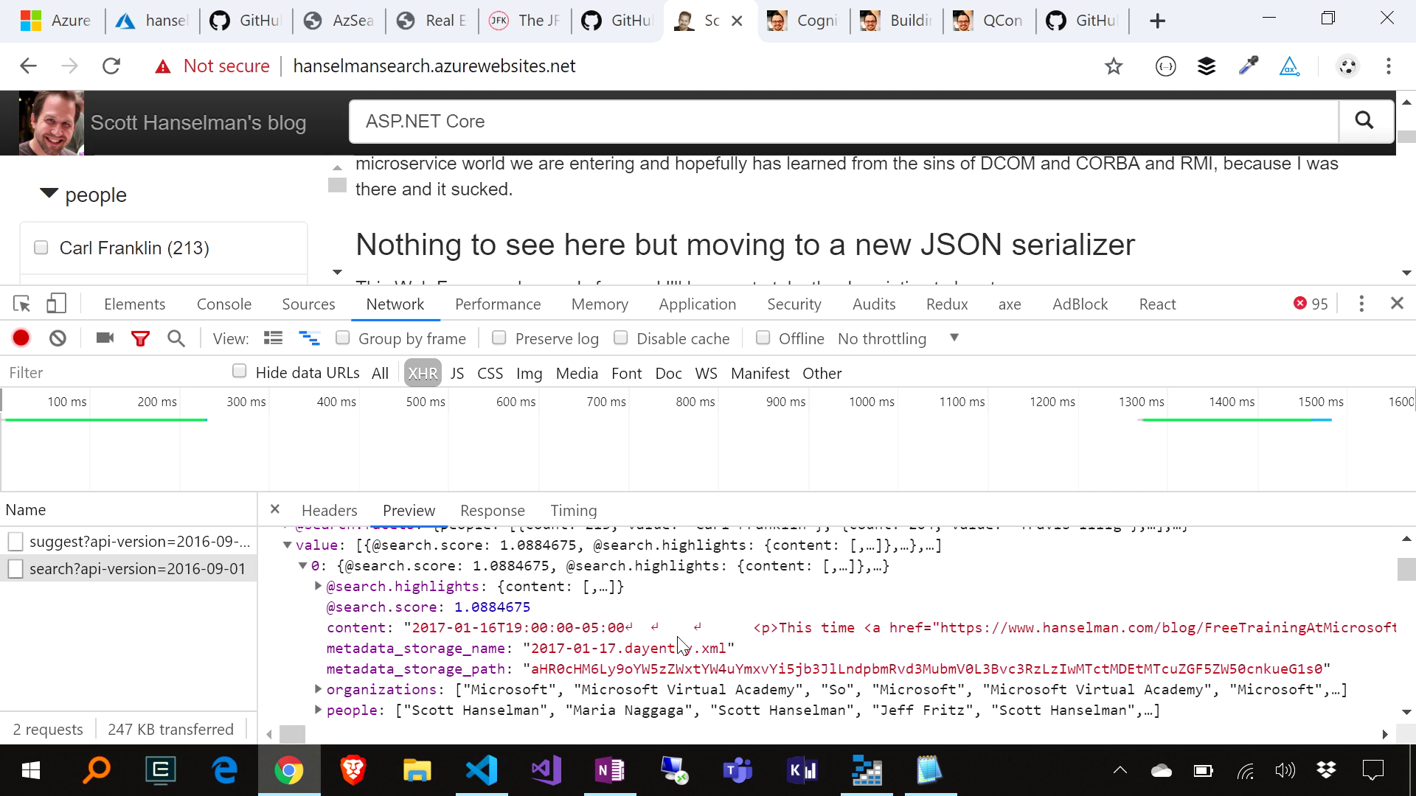
pyautogui.scroll(-1, 442, 653)
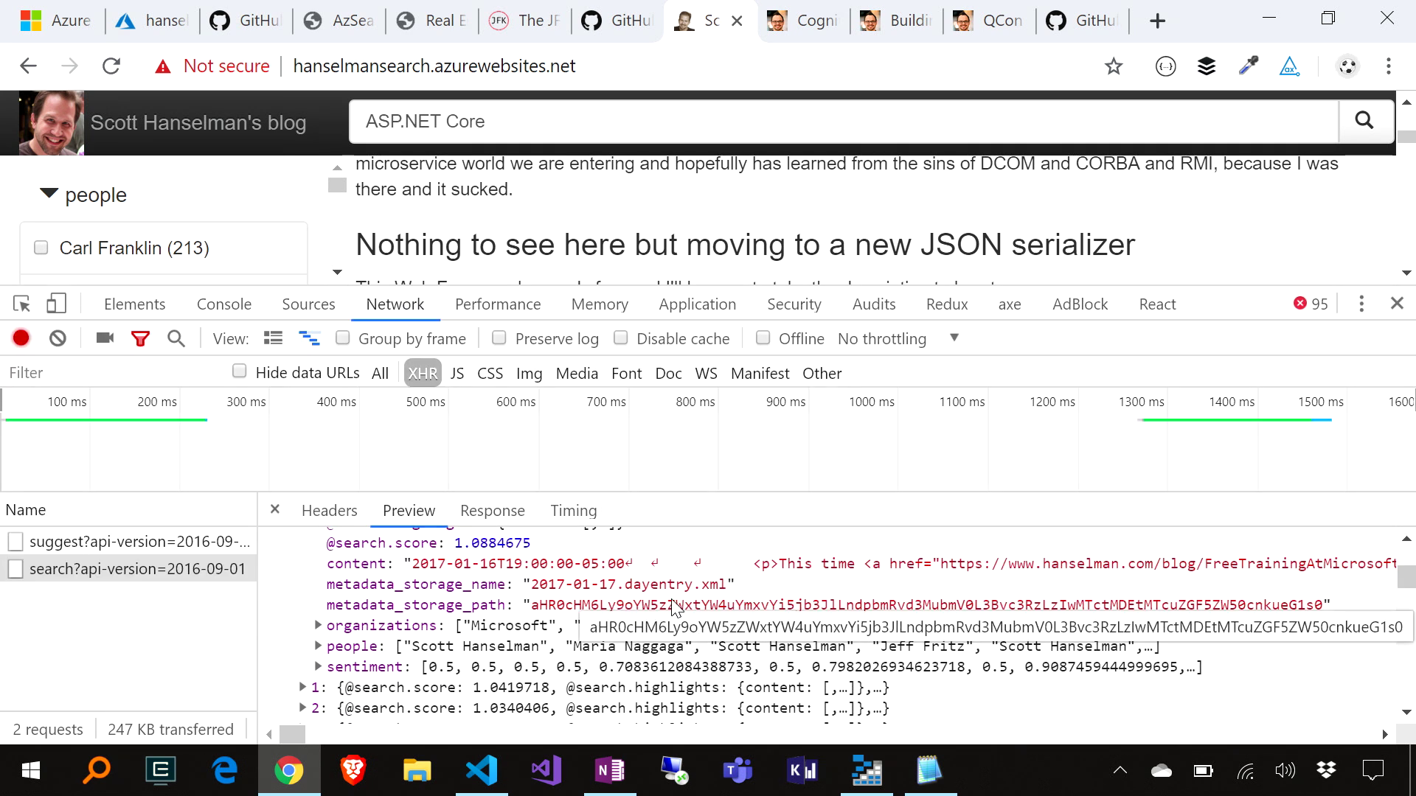
pyautogui.scroll(1, 674, 609)
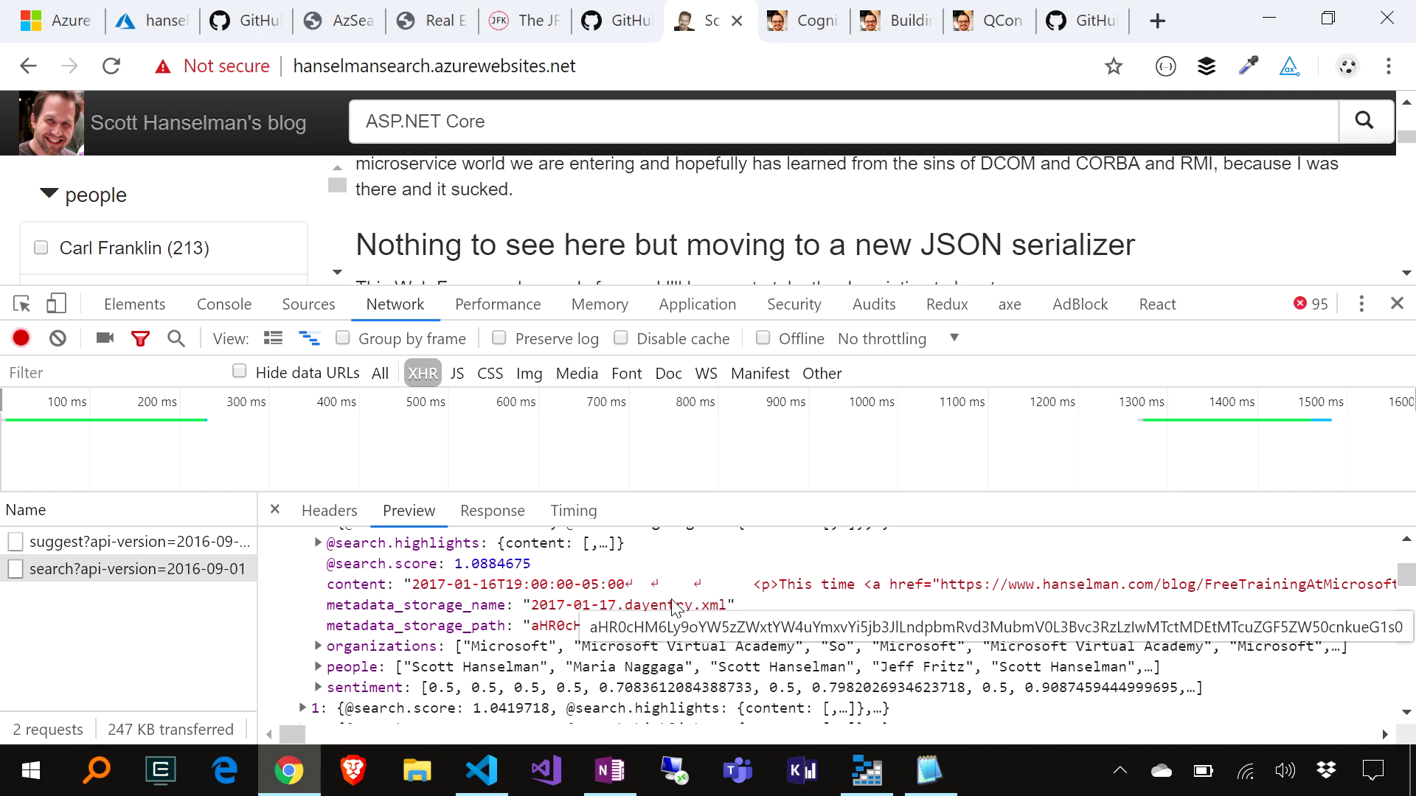